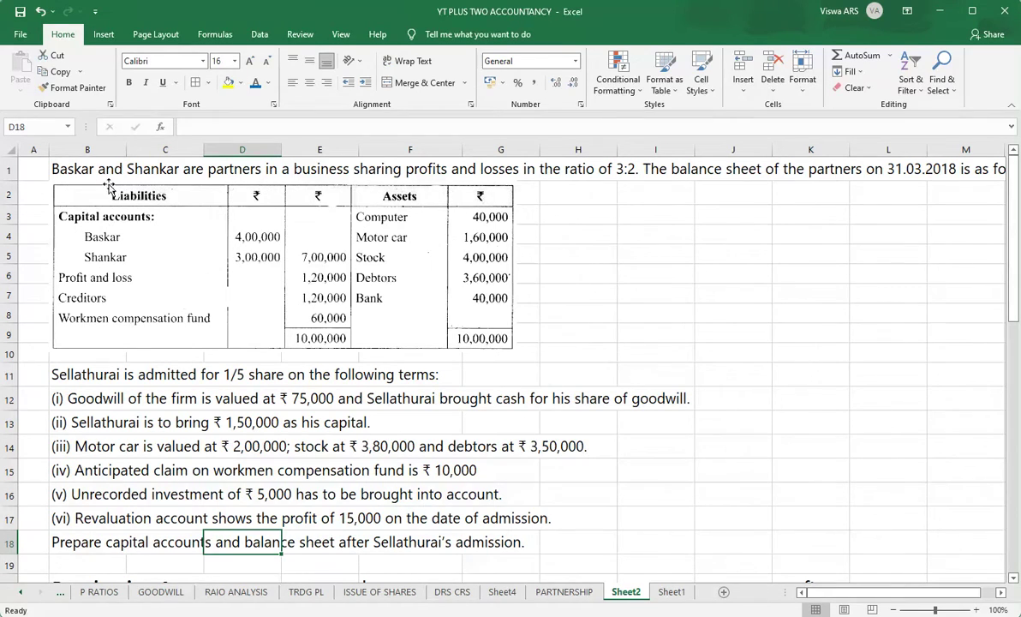
Fill cell D11 with yellow to highlight the 1/5 share in the admission terms
click(77, 170)
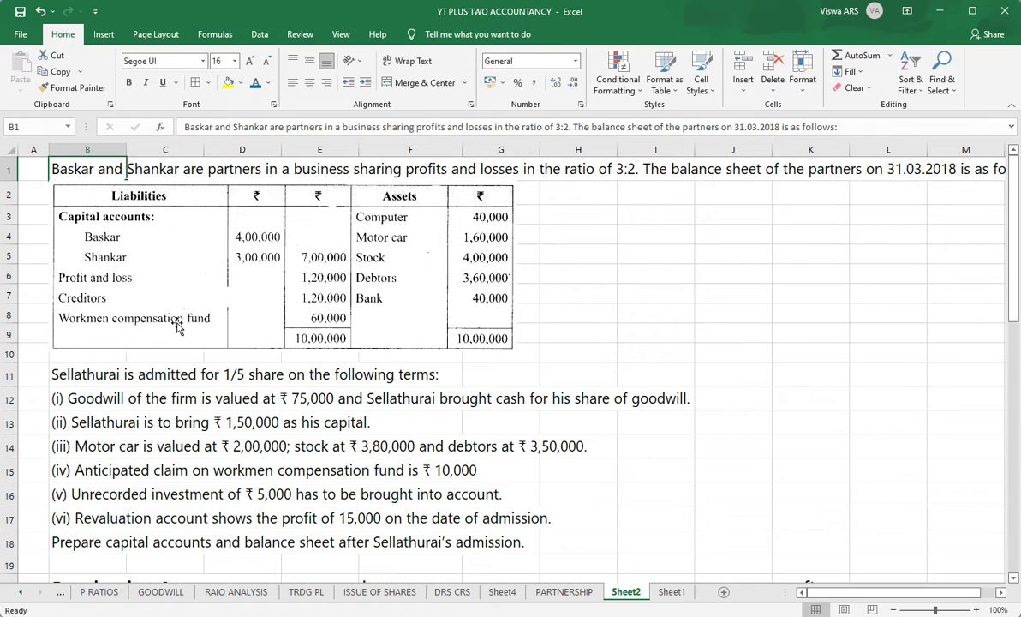
click(559, 312)
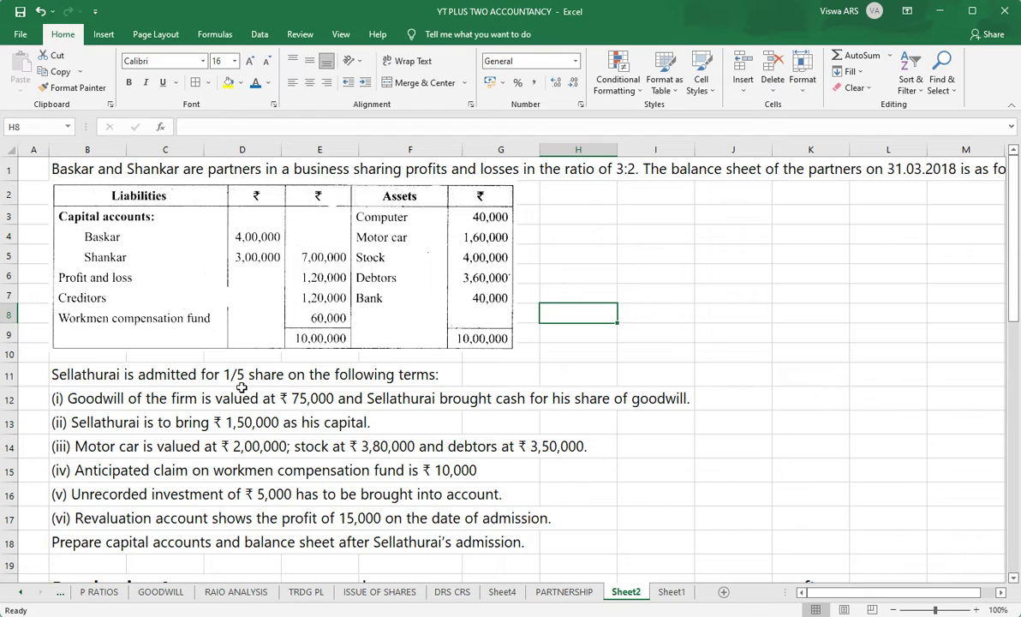
click(242, 374)
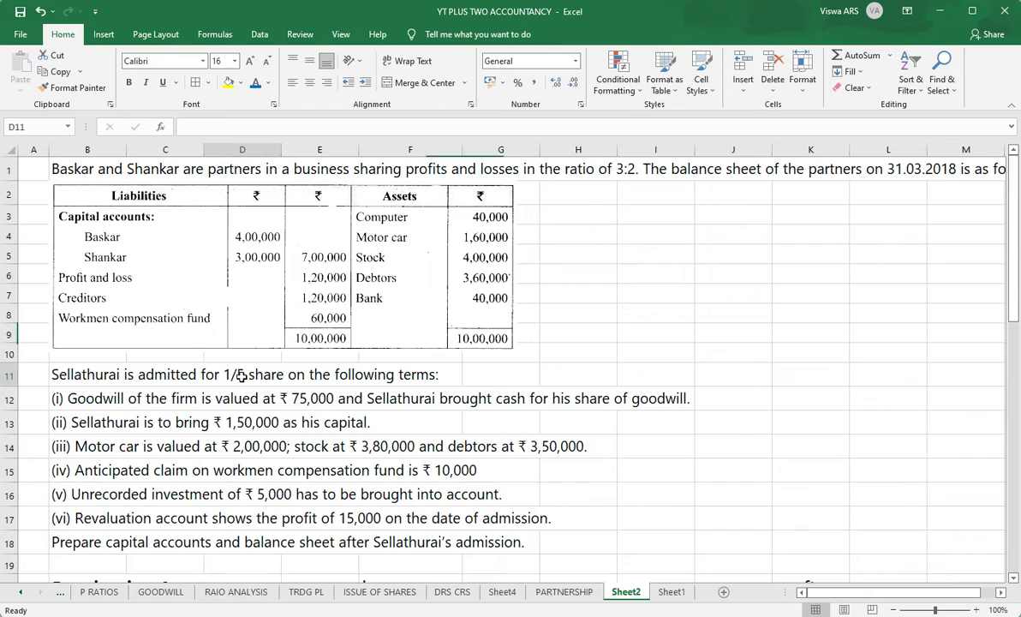
click(229, 82)
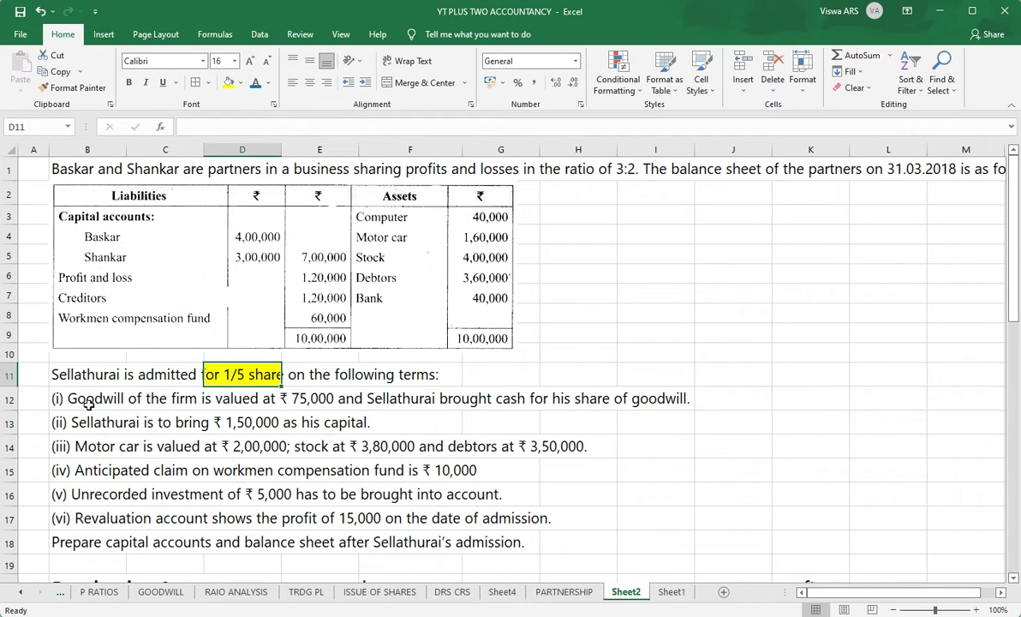
Fill cells G12:H12 with yellow to highlight the cash brought for the share of goodwill
click(302, 400)
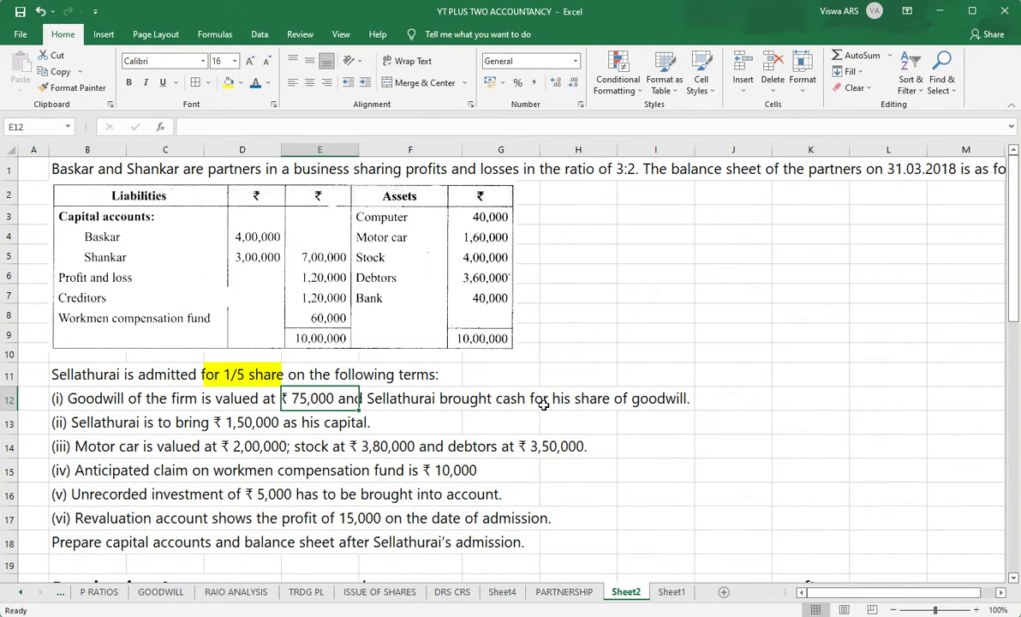
drag(476, 400, 558, 398)
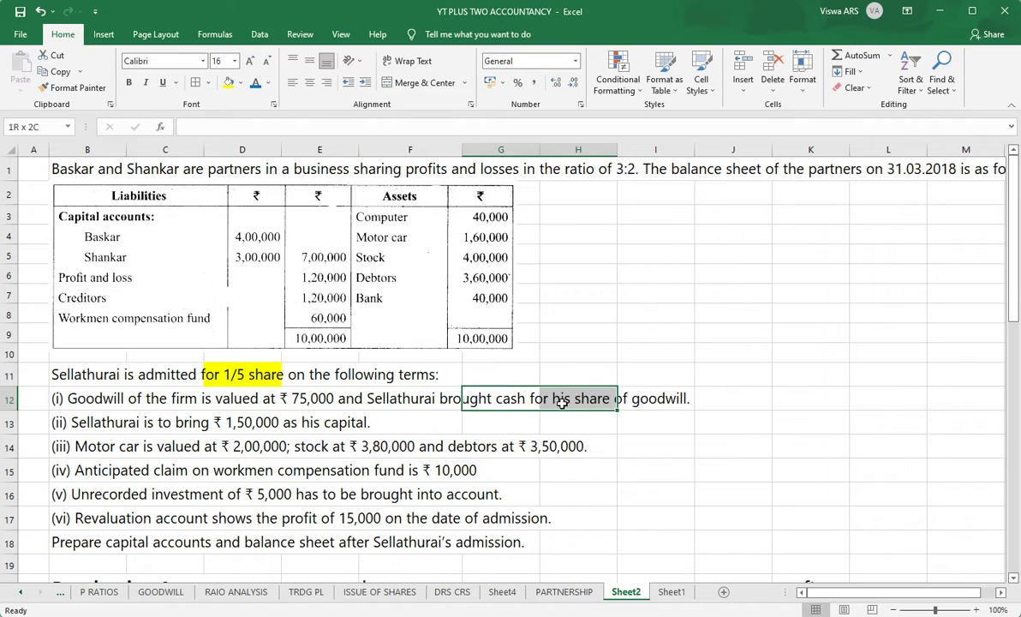
click(228, 82)
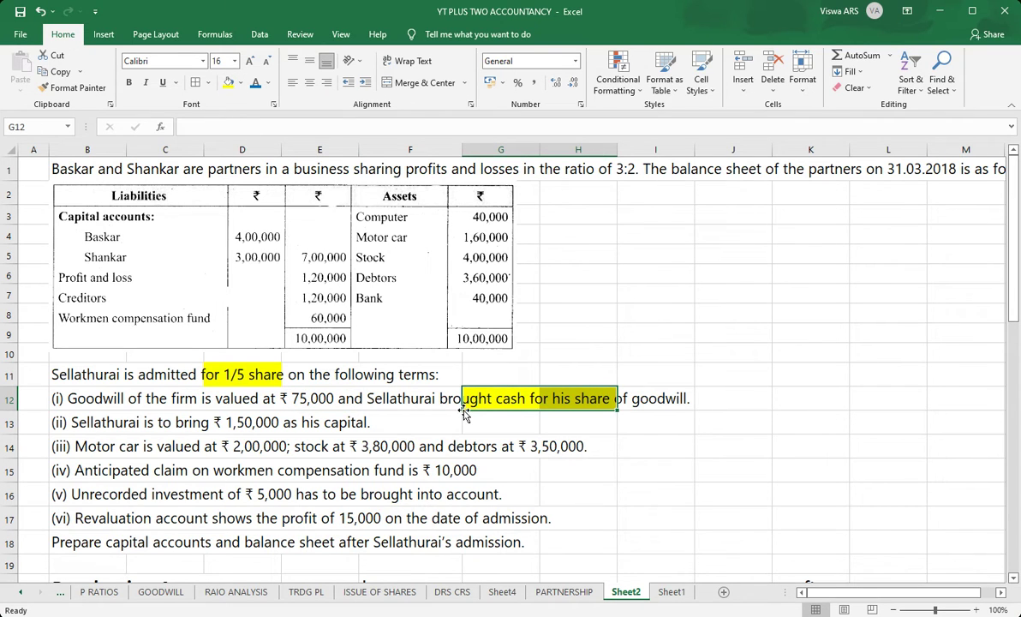
Enter the goodwill share calculation =75000*1/5 as literal text in J12, beside term (i)
click(735, 400)
text(=)
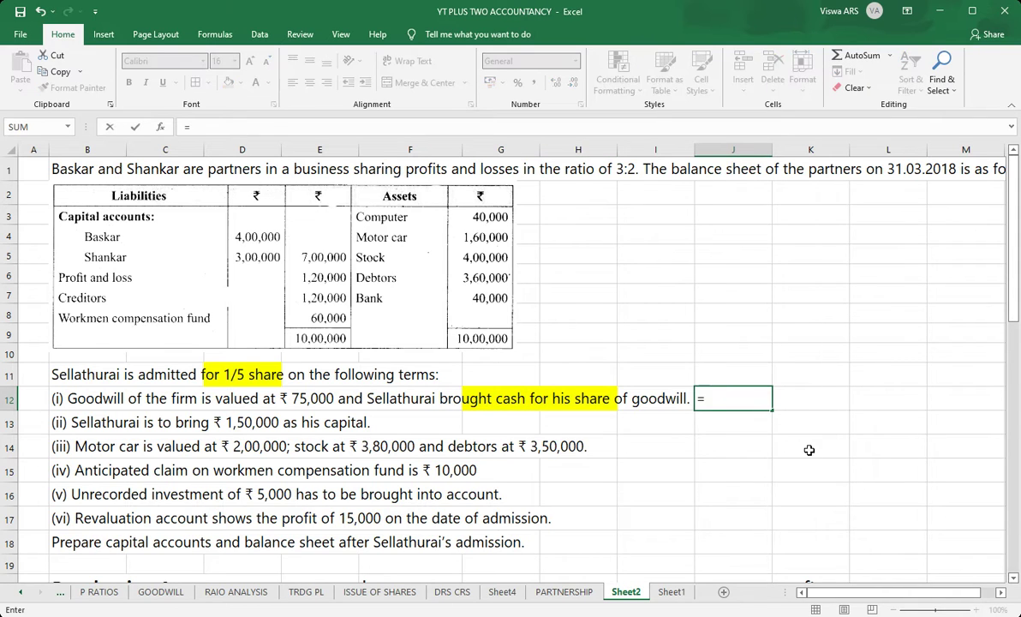
text(75000)
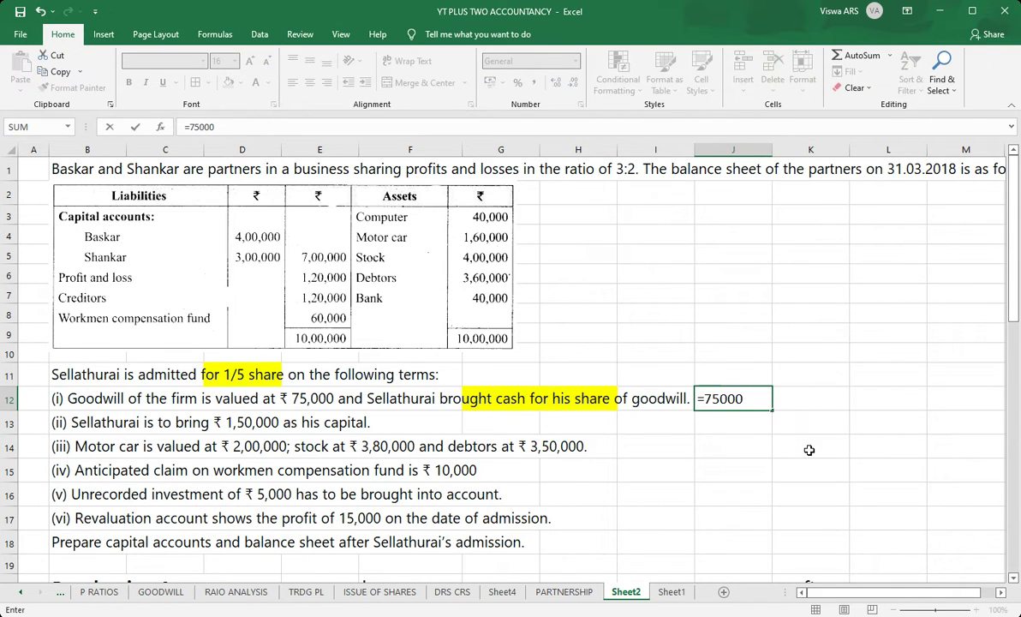
text(*1/5)
key(F2)
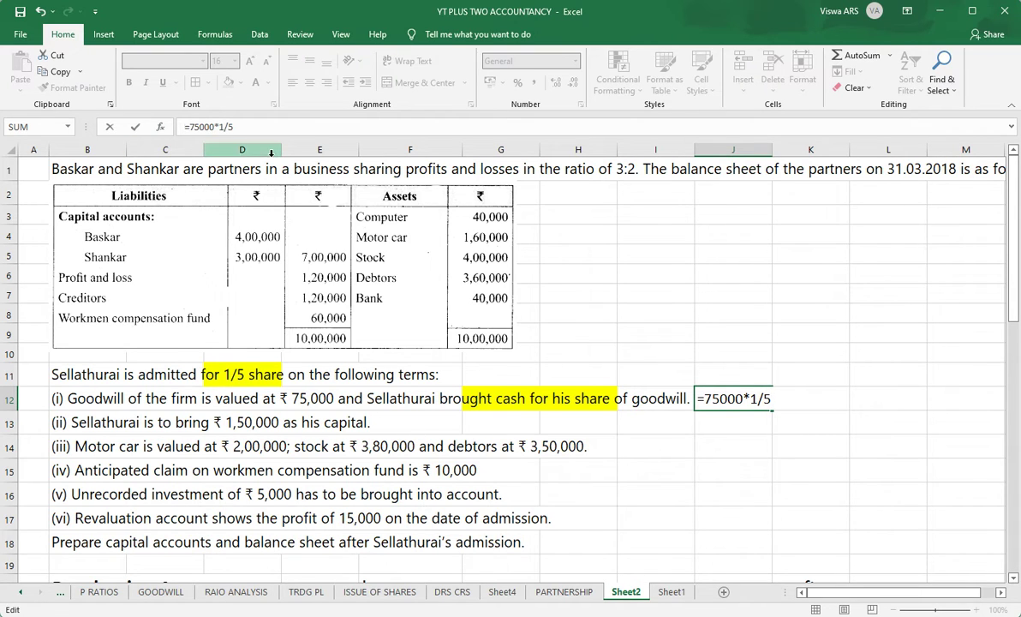
key(Return)
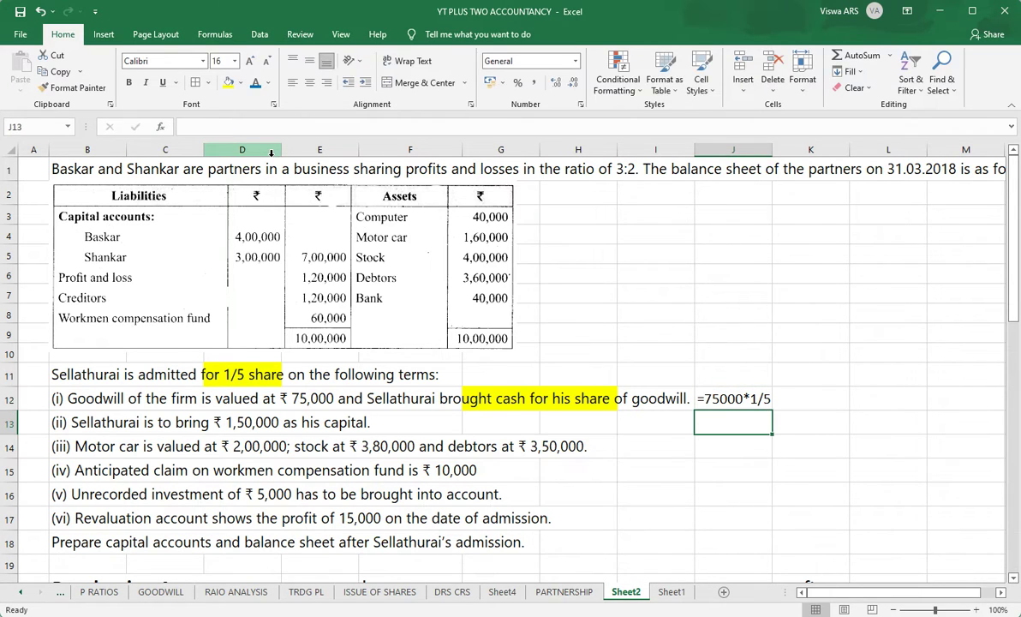
key(Up)
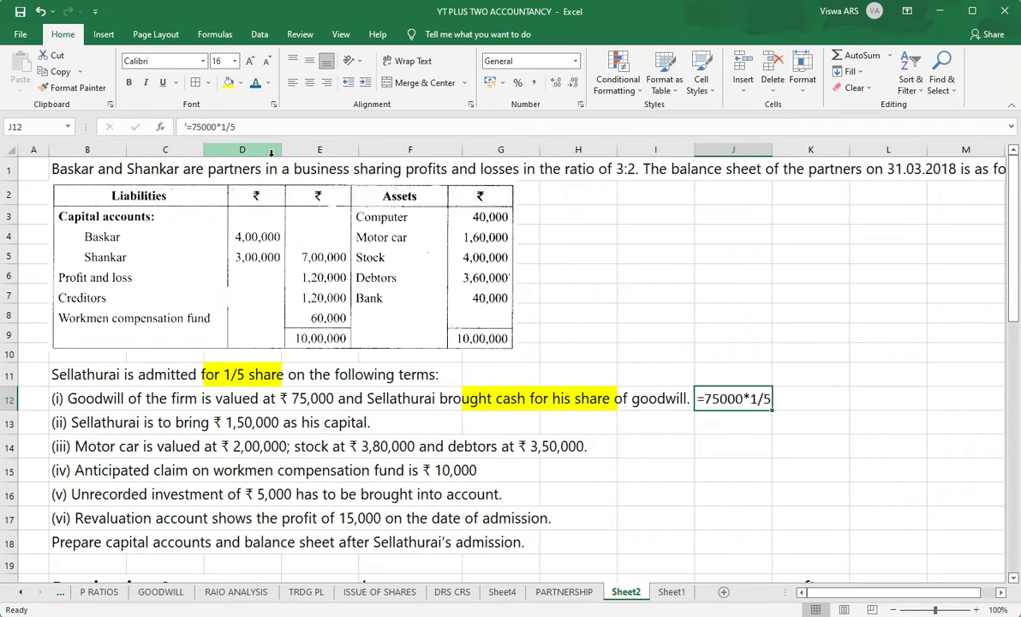
key(Right)
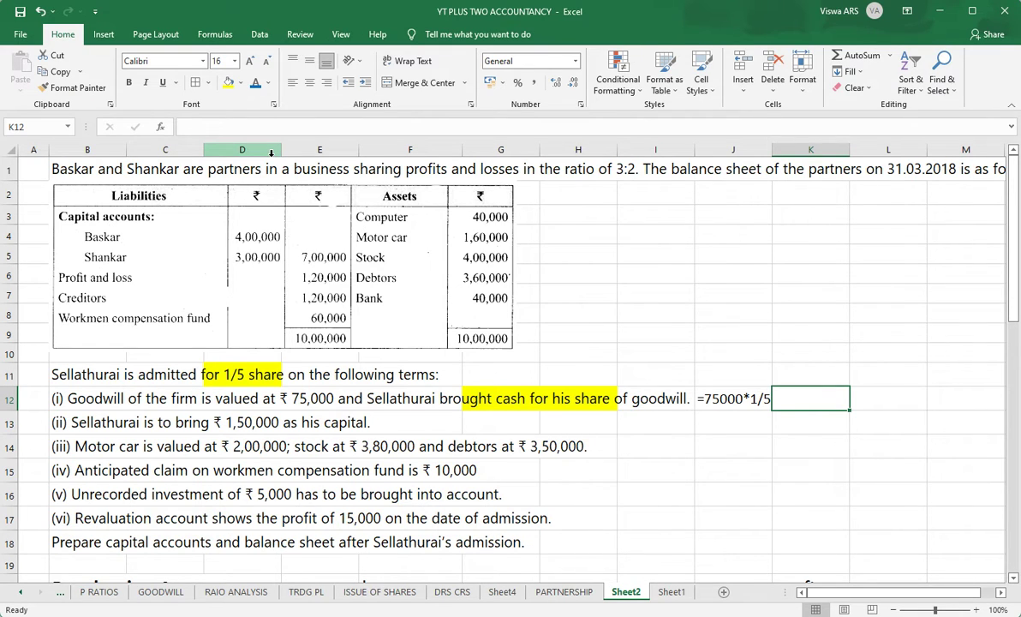
text(older par)
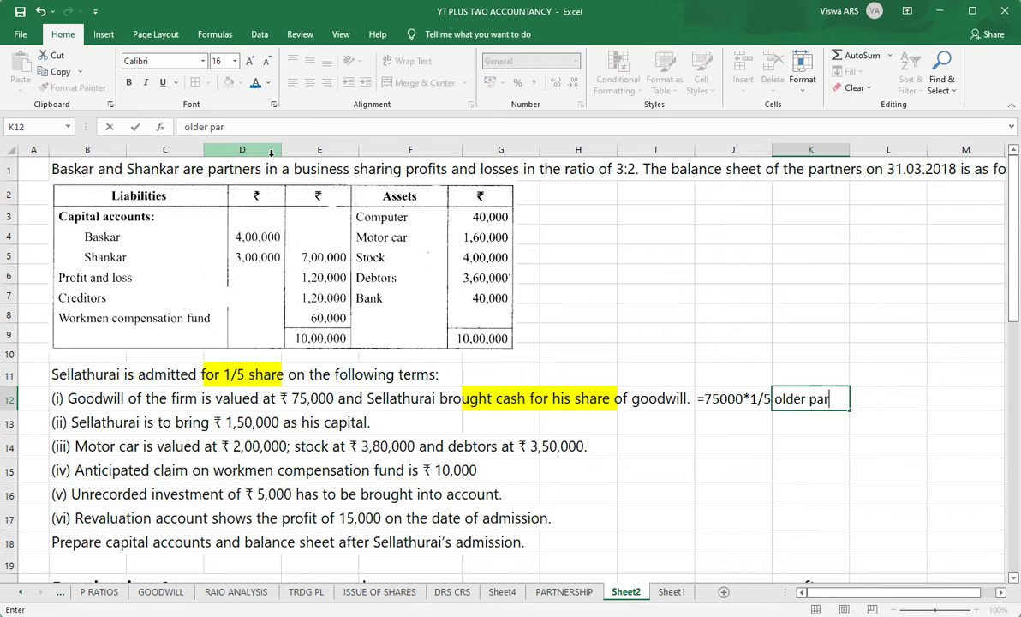
key(BackSpace)
key(BackSpace)
key(BackSpace)
key(BackSpace)
key(BackSpace)
key(BackSpace)
key(BackSpace)
key(BackSpace)
key(BackSpace)
Enter the note "will go to old partners" in K12, beside the goodwill share calculation
text(wo)
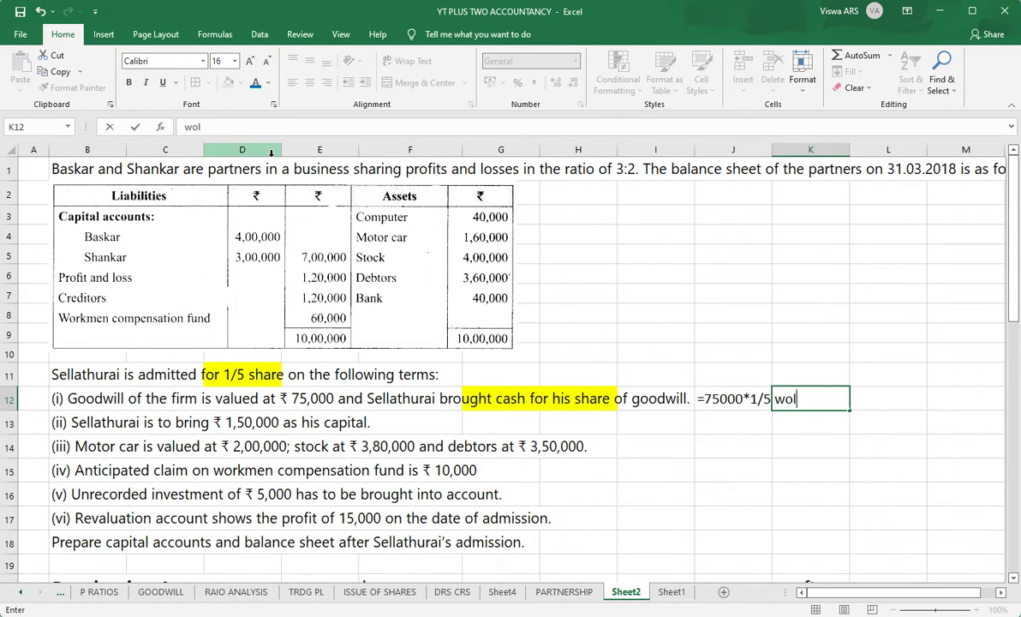
key(BackSpace)
text(ill go to old )
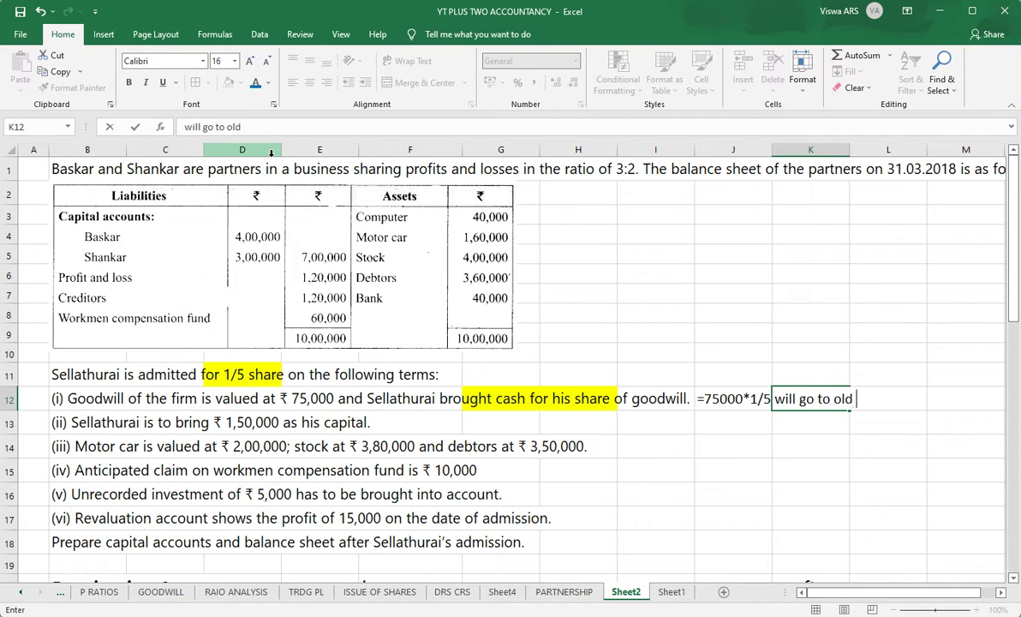
text(partners)
key(Return)
Enter the note "cash and new partner" in J13, beside the term about the new partner's capital
key(Left)
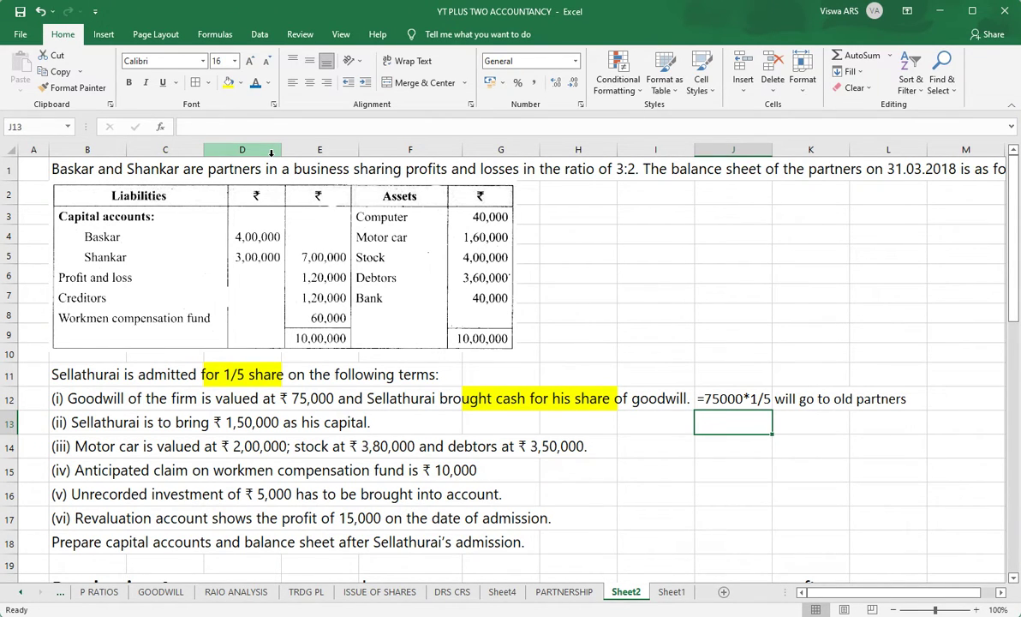
text(cash and )
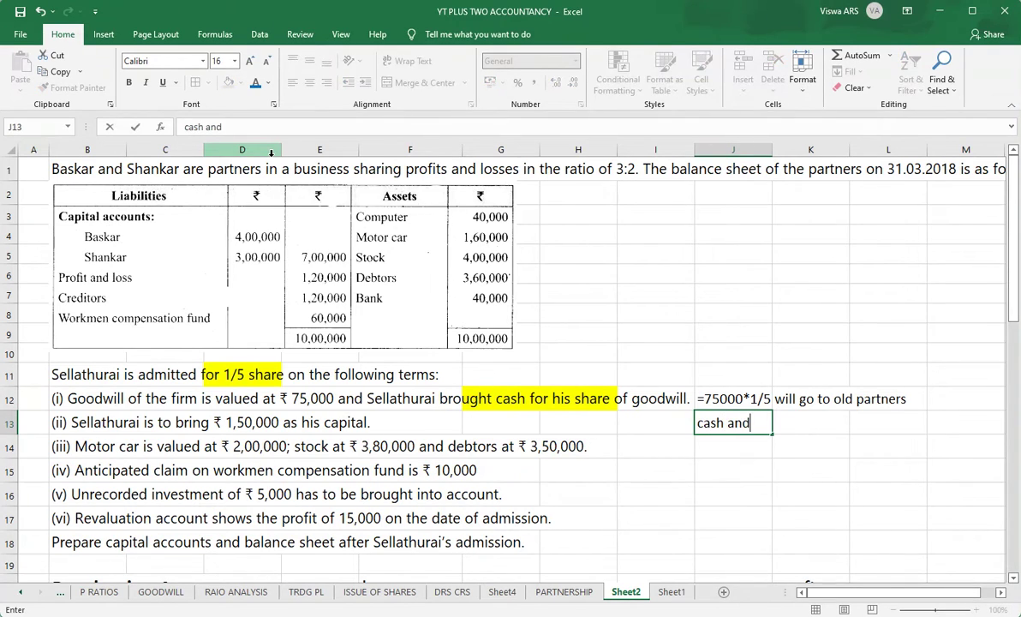
text(new par)
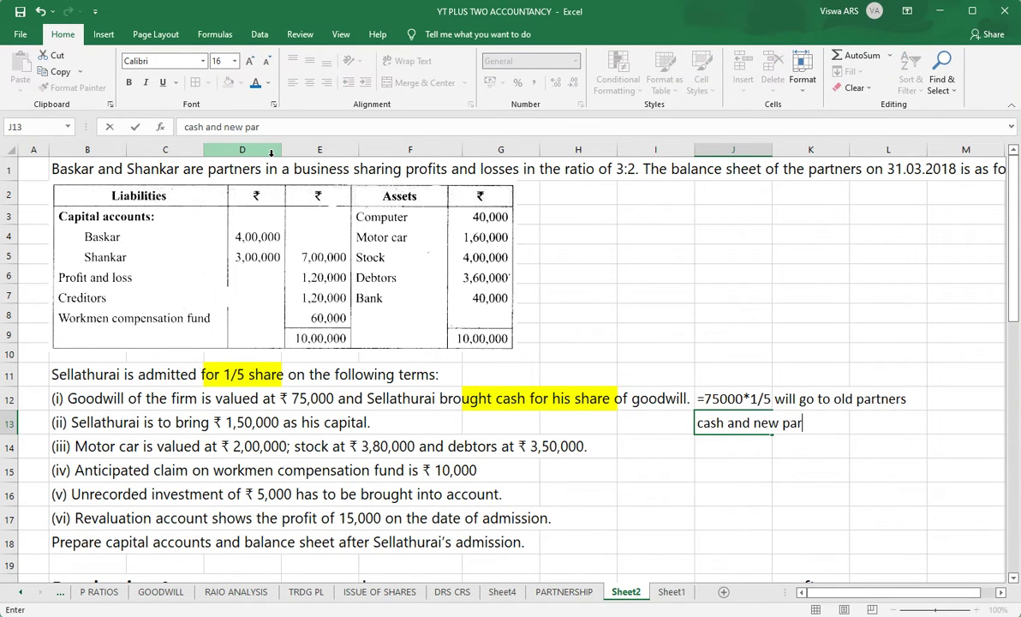
text(tner)
key(Return)
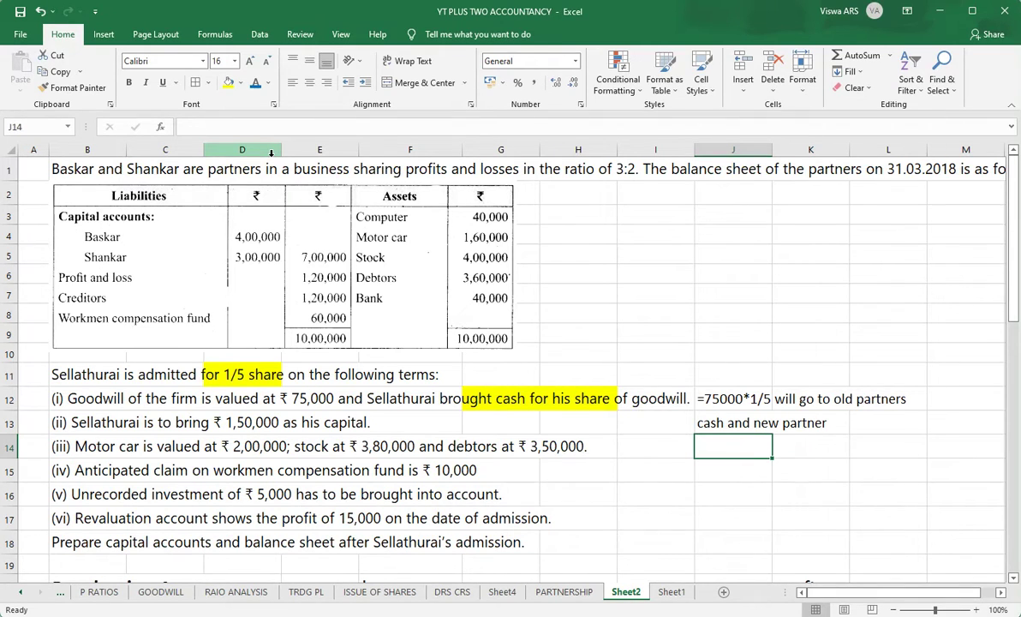
Enter the note "balance sheet comparison - revaluation" in J14, beside the term on the motor car, stock and debtors
text(balance hss)
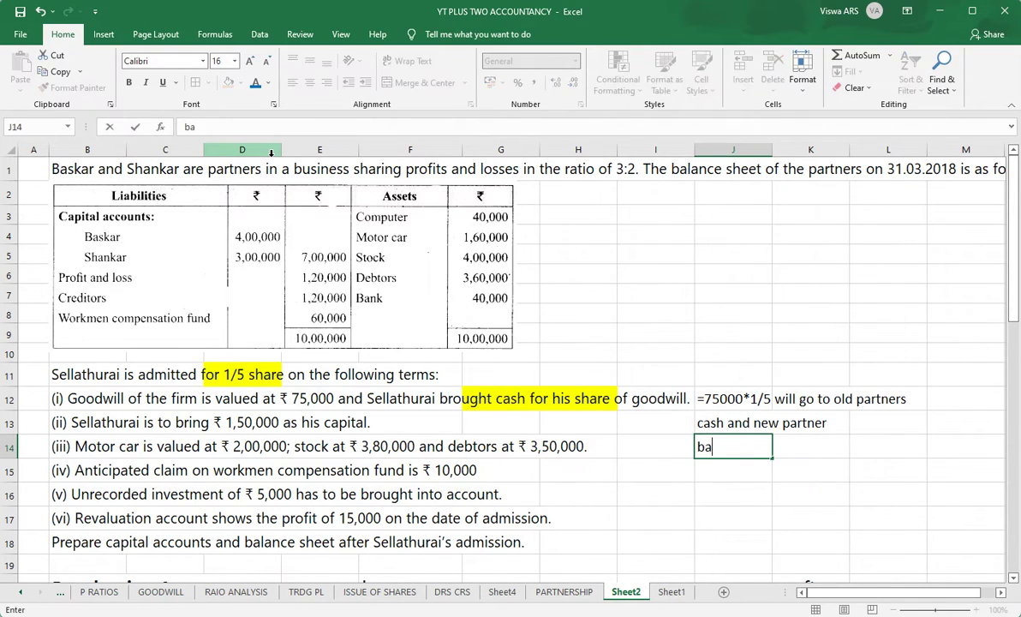
key(BackSpace)
key(BackSpace)
key(BackSpace)
text(sheet compar)
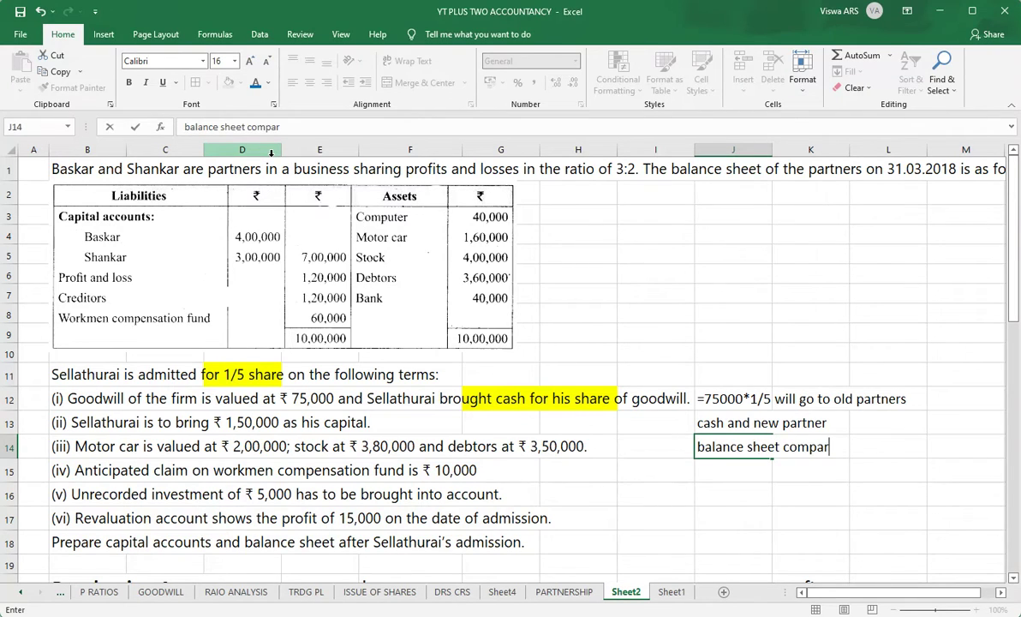
text(ison - revaluation)
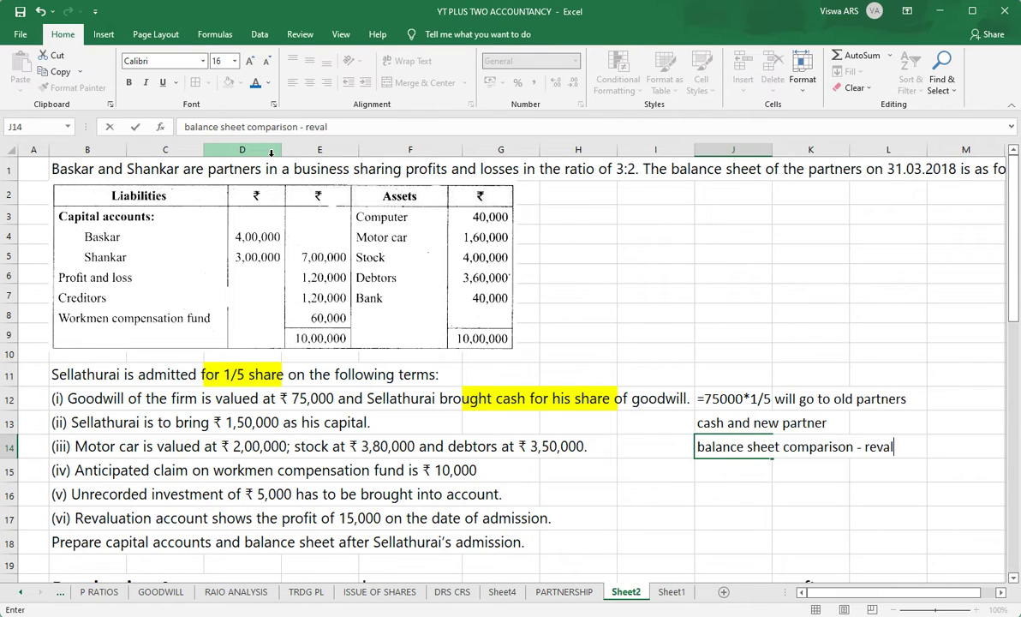
key(Return)
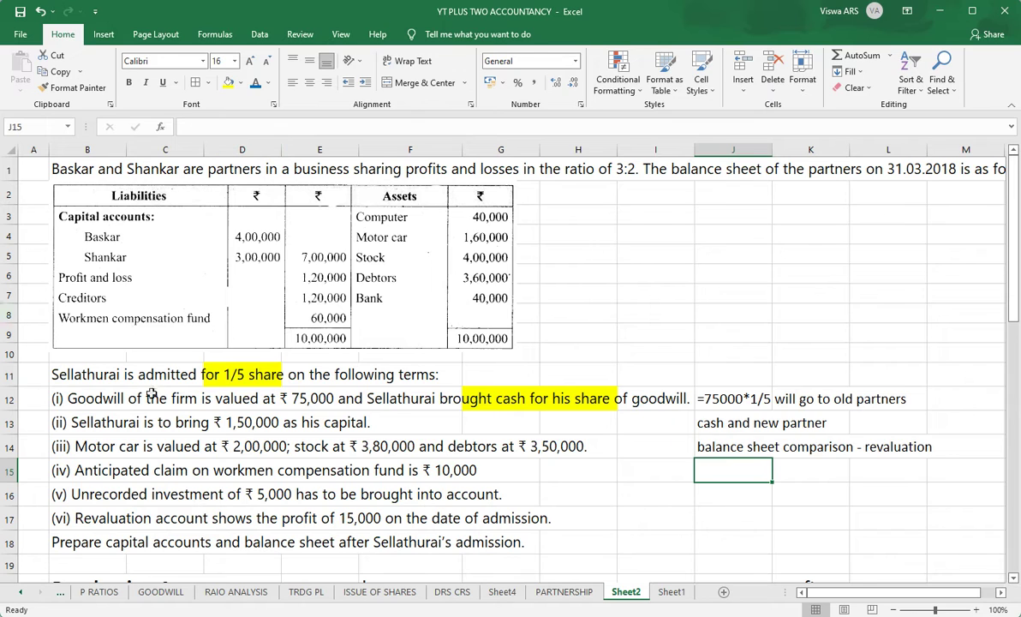
Enter the note "excess will go to old partners" in J15, beside the workmen compensation fund term
click(373, 476)
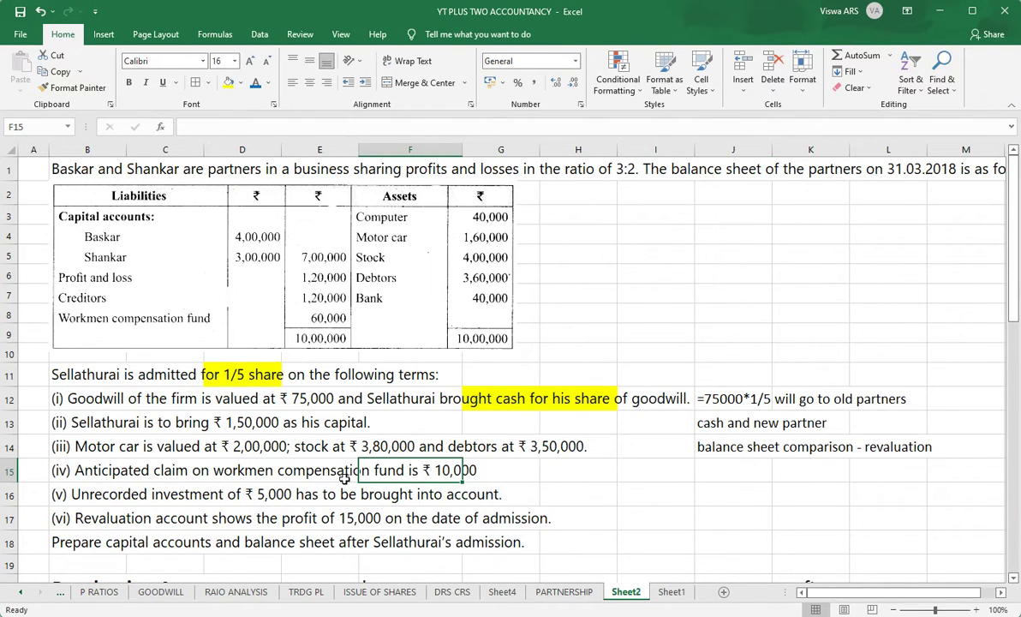
click(500, 464)
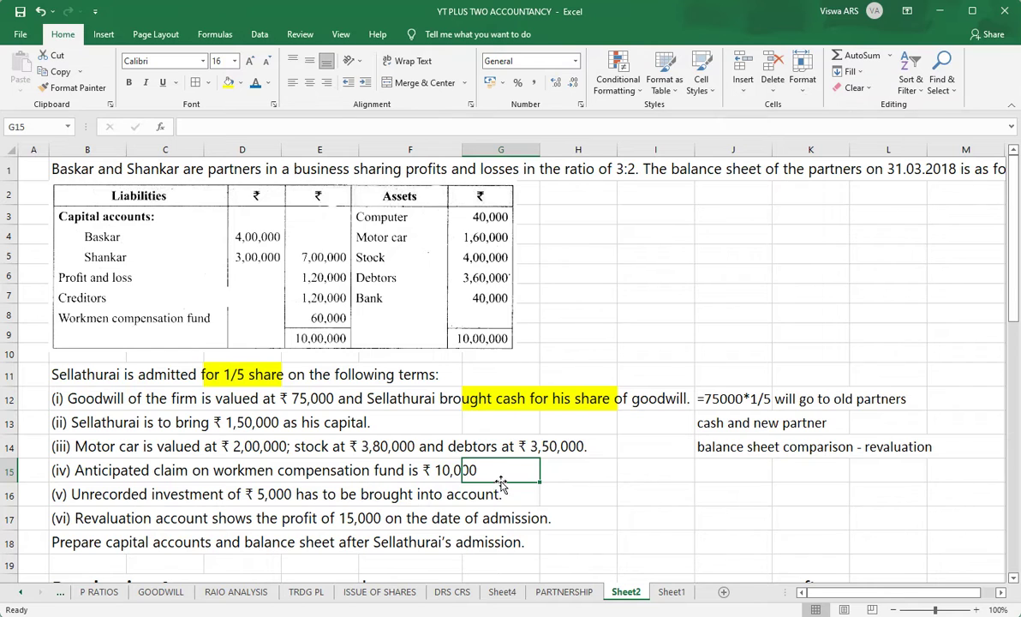
click(720, 472)
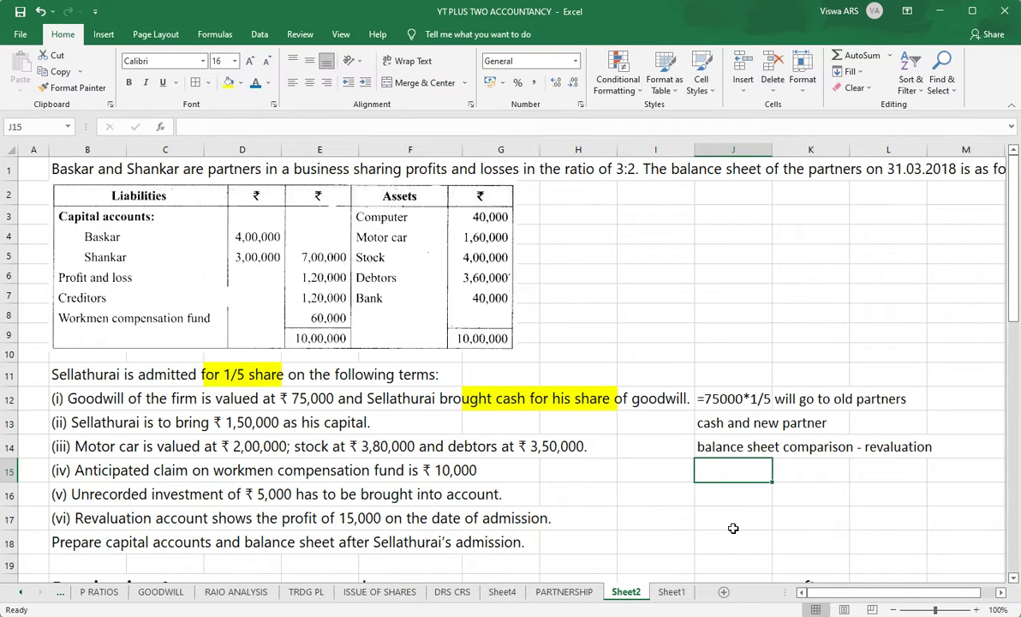
text(excess wi)
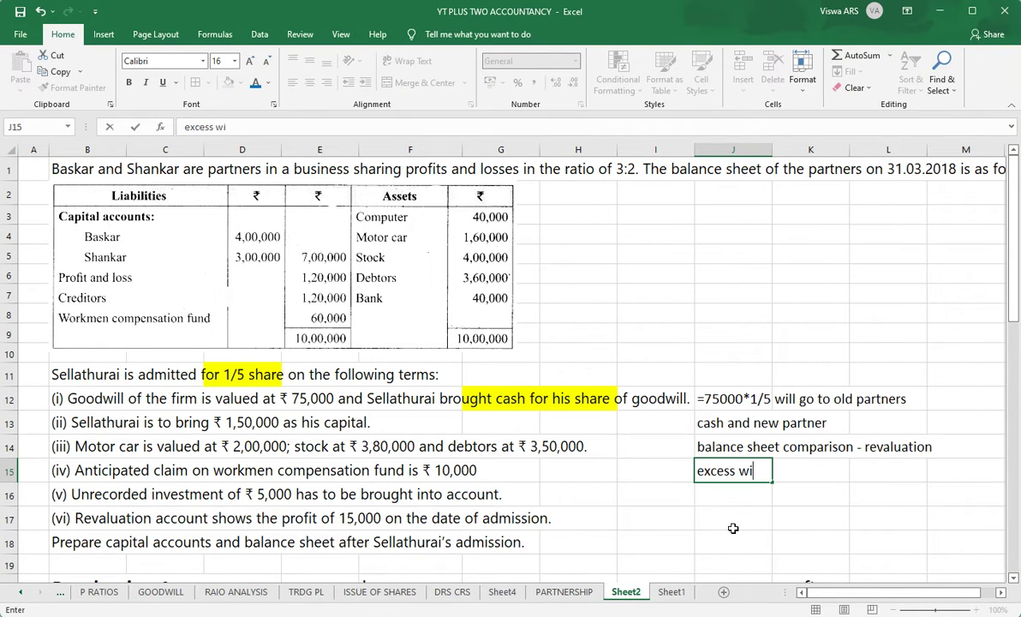
text(ll go to )
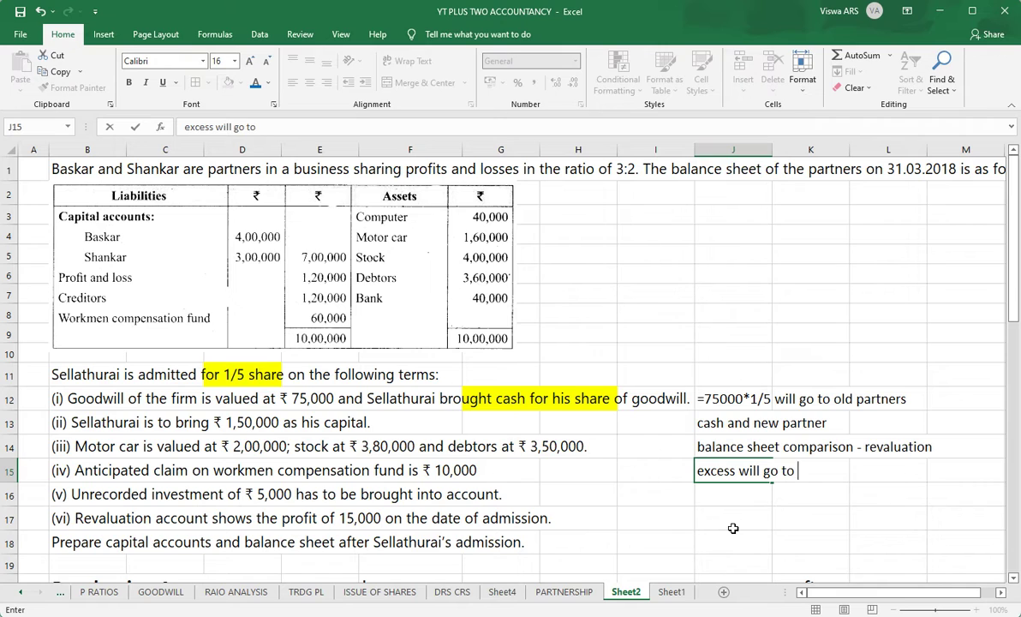
text(old partne)
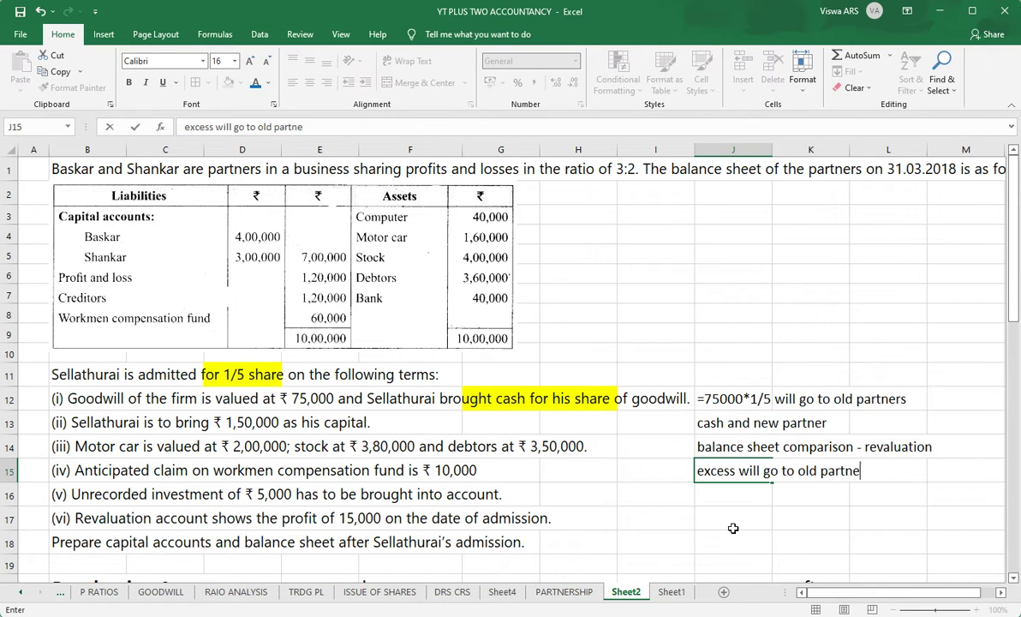
text(rs)
key(Return)
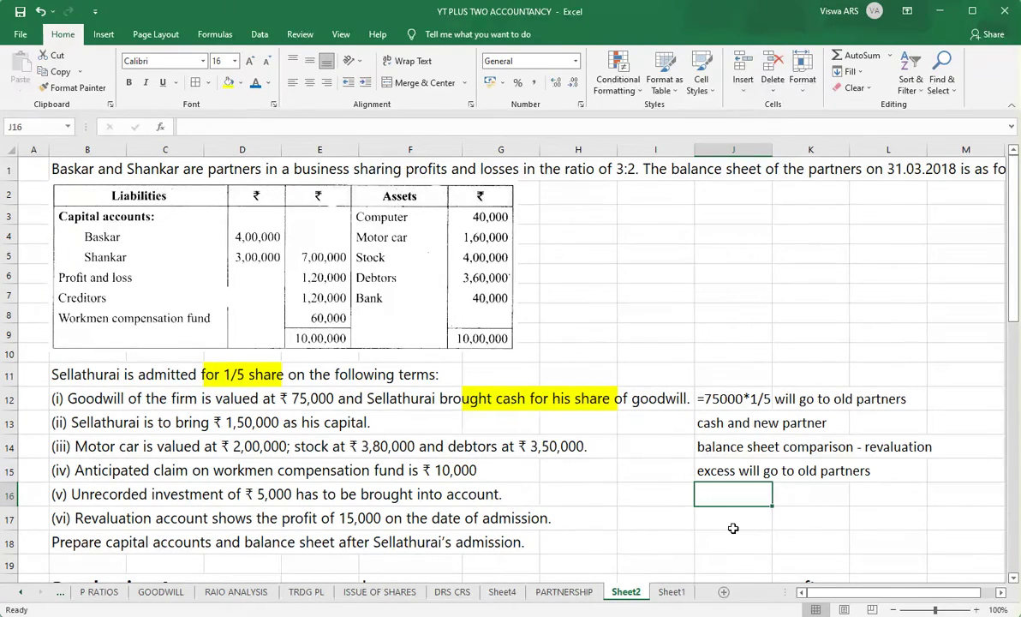
Enter the note "profit - revaluation" in J16, beside the unrecorded investment term
text(profit )
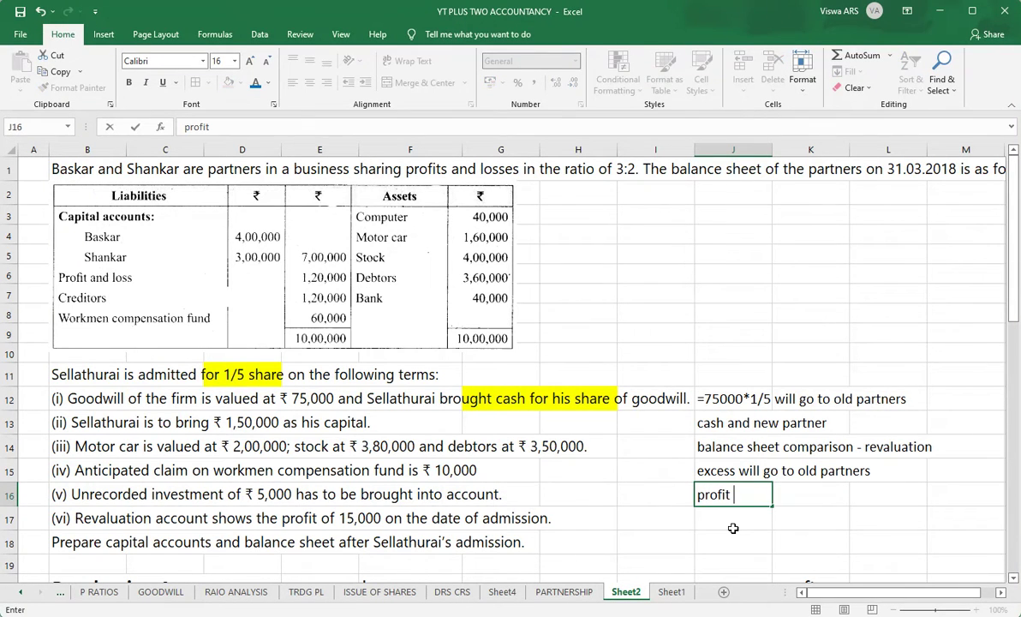
text(- revaluation)
key(Return)
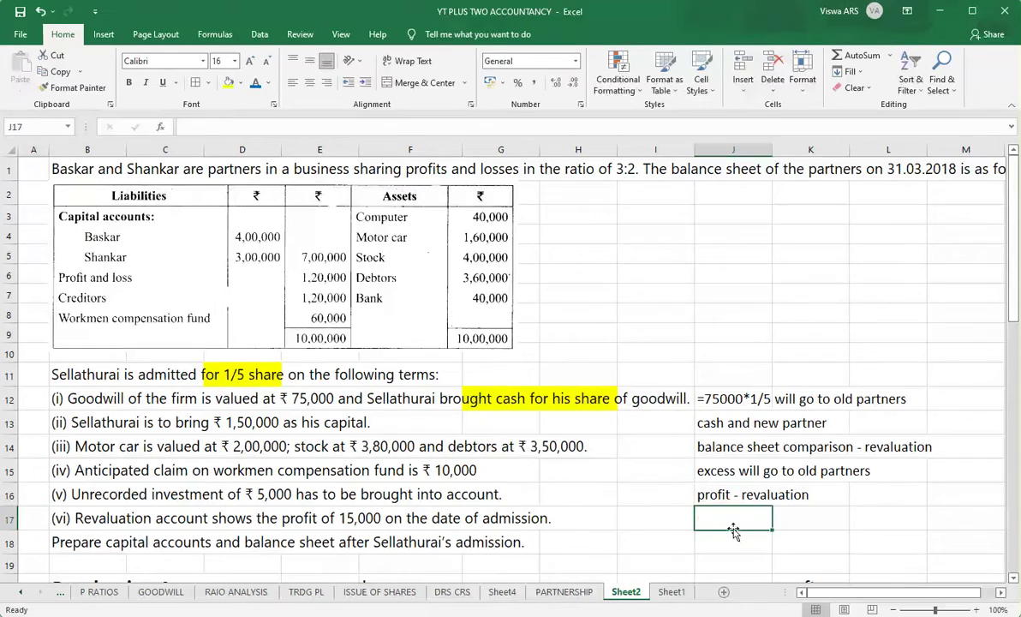
key(Up)
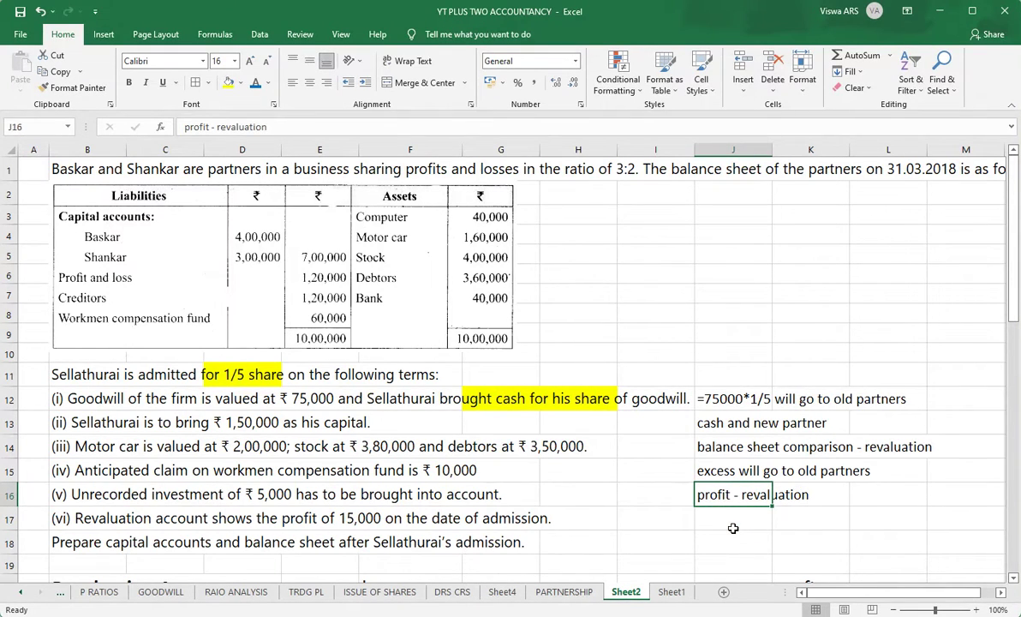
click(733, 528)
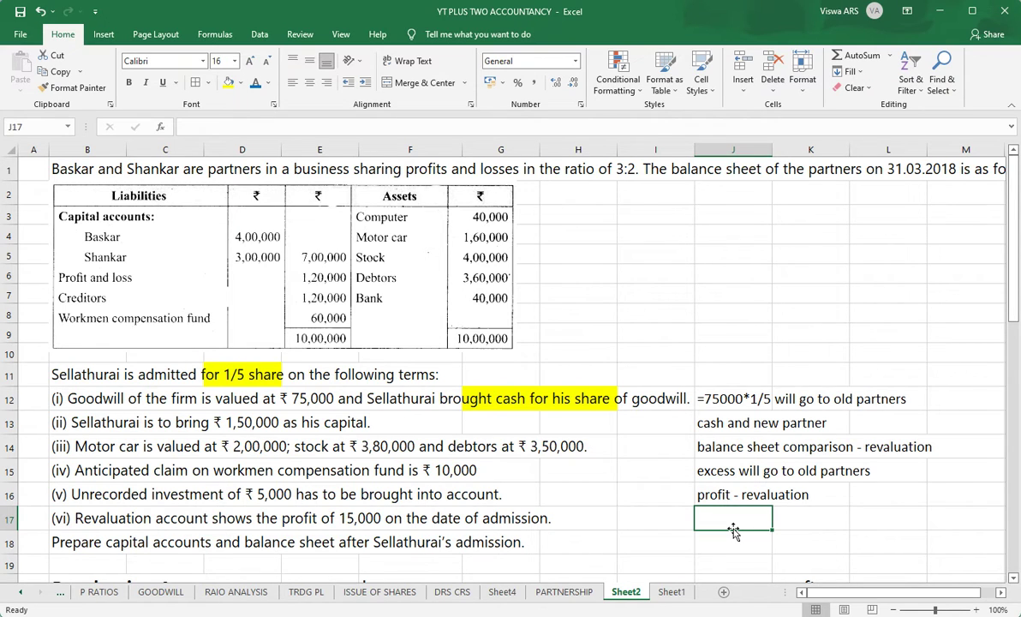
Enter the note "15000 to match with revaluation a/c" in J17, beside the revaluation profit term
text(15000 to)
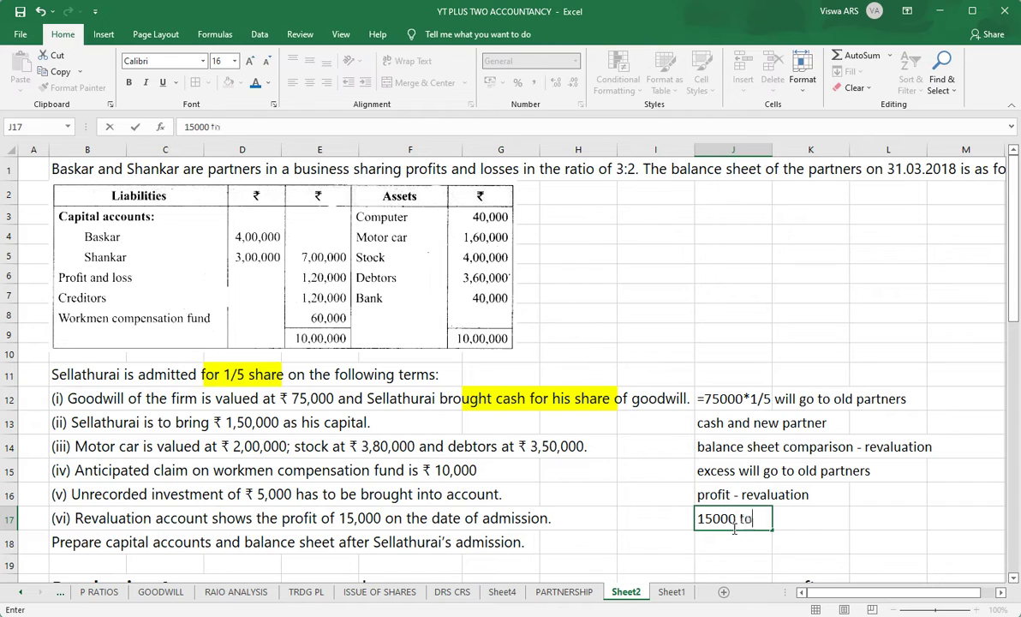
text( match with re)
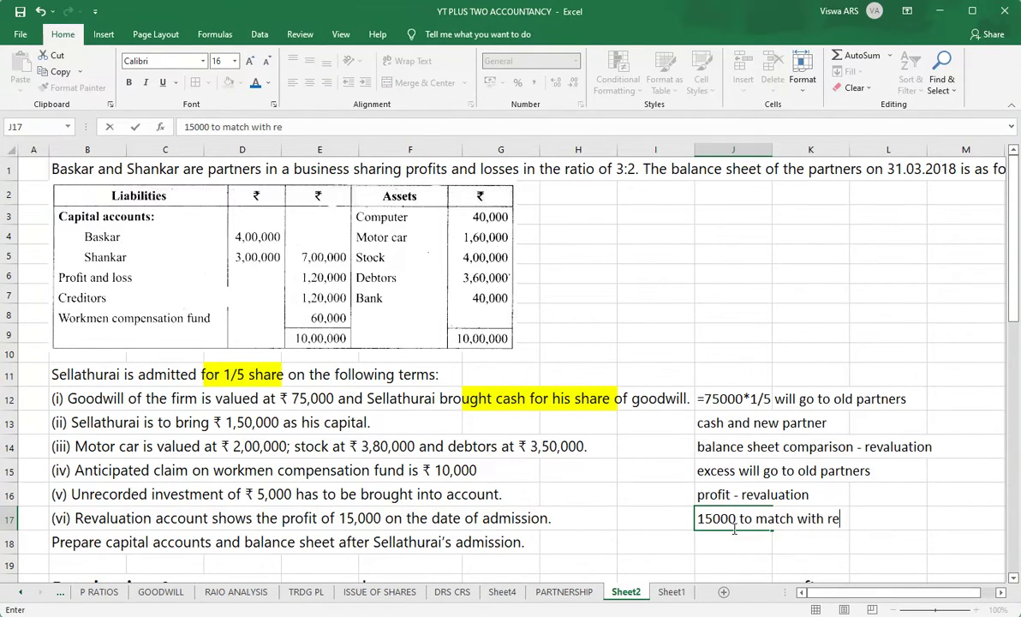
text(valuation a/c)
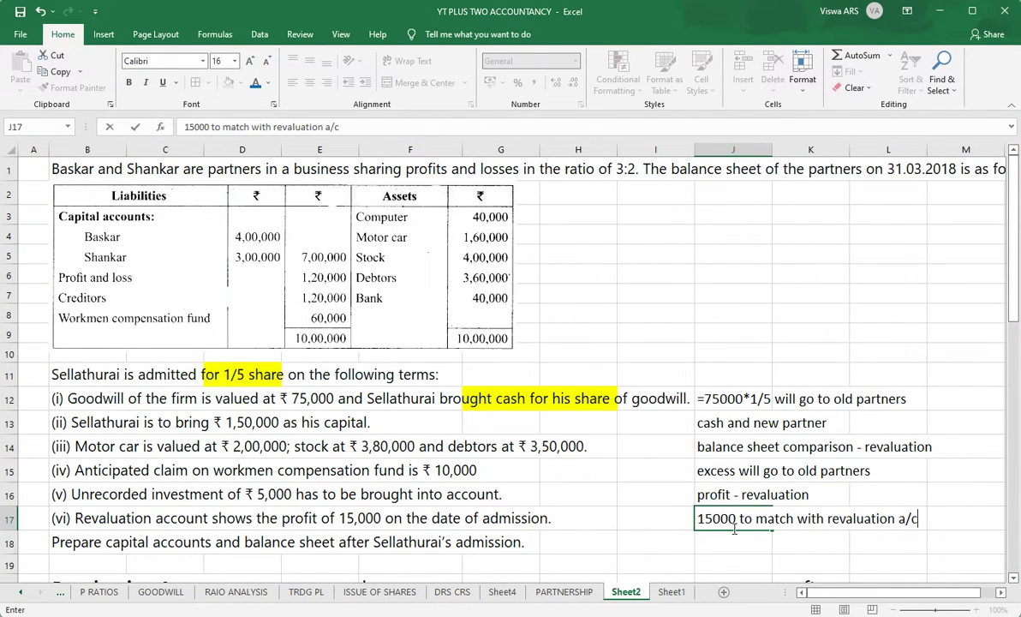
key(Return)
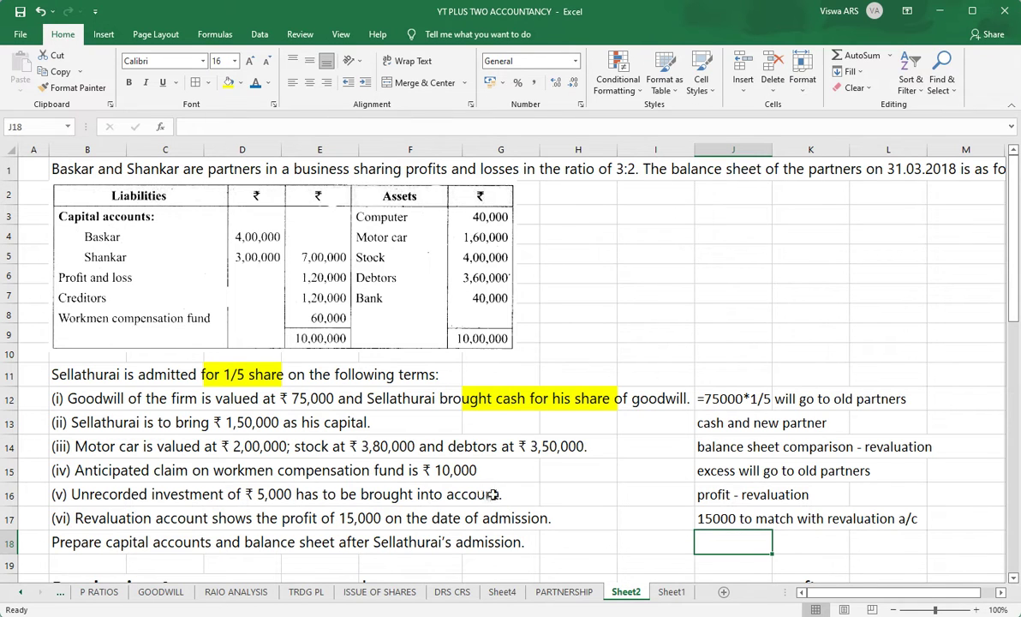
Record "By Motor car" in G22 on the credit side of the Revaluation Account, with 40000 in K22
scroll(514, 488, down, 2)
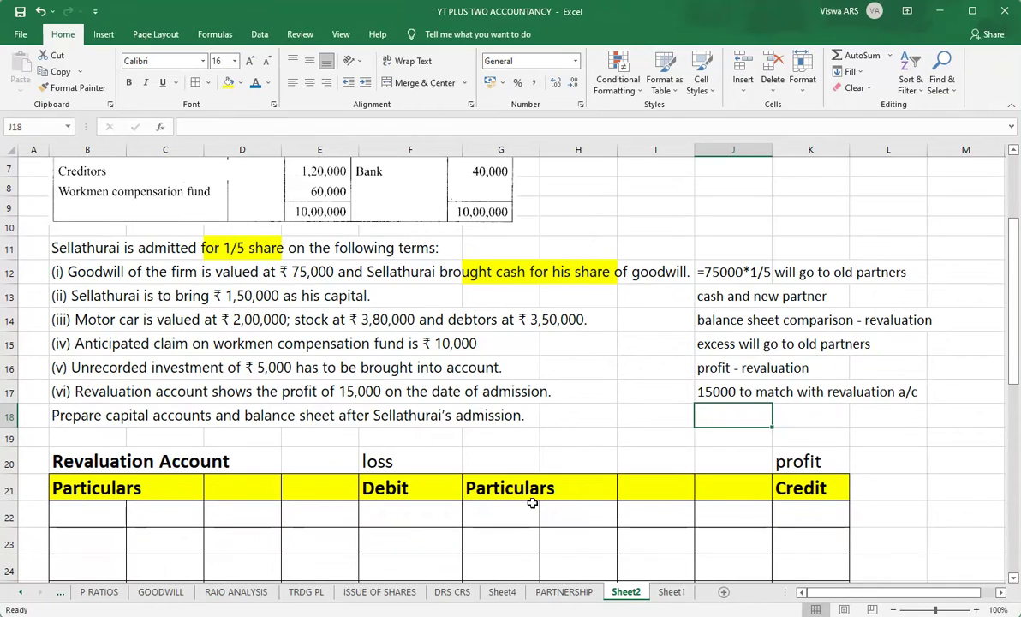
click(502, 519)
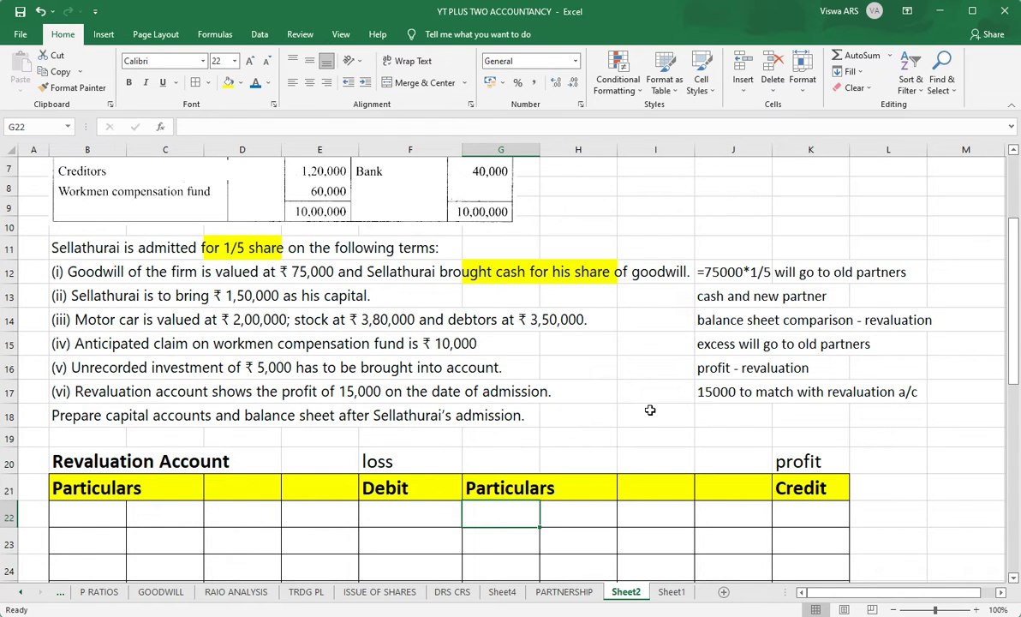
scroll(650, 410, up, 1)
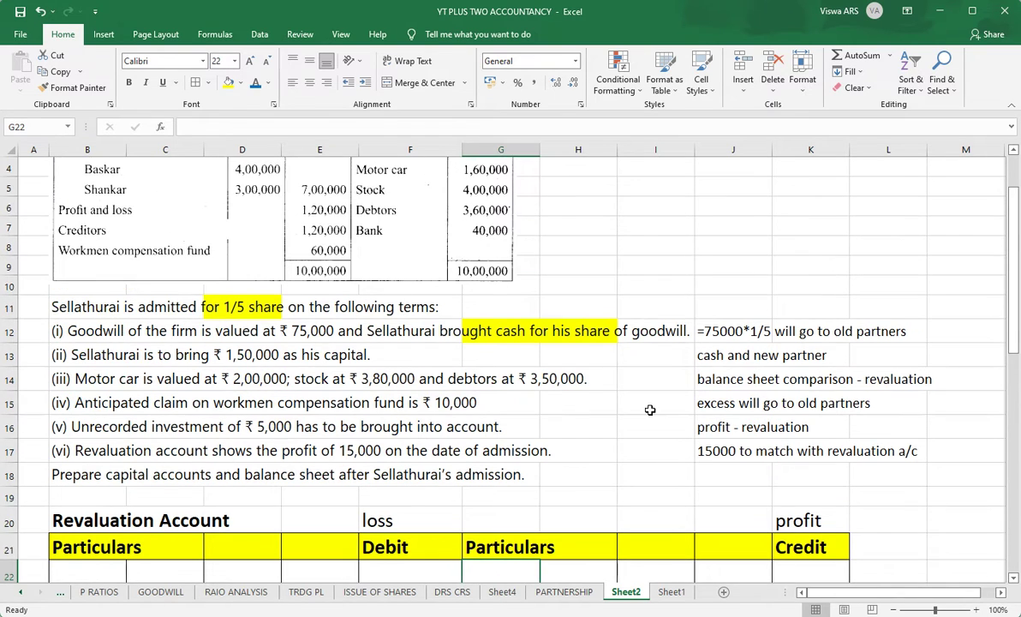
text(B)
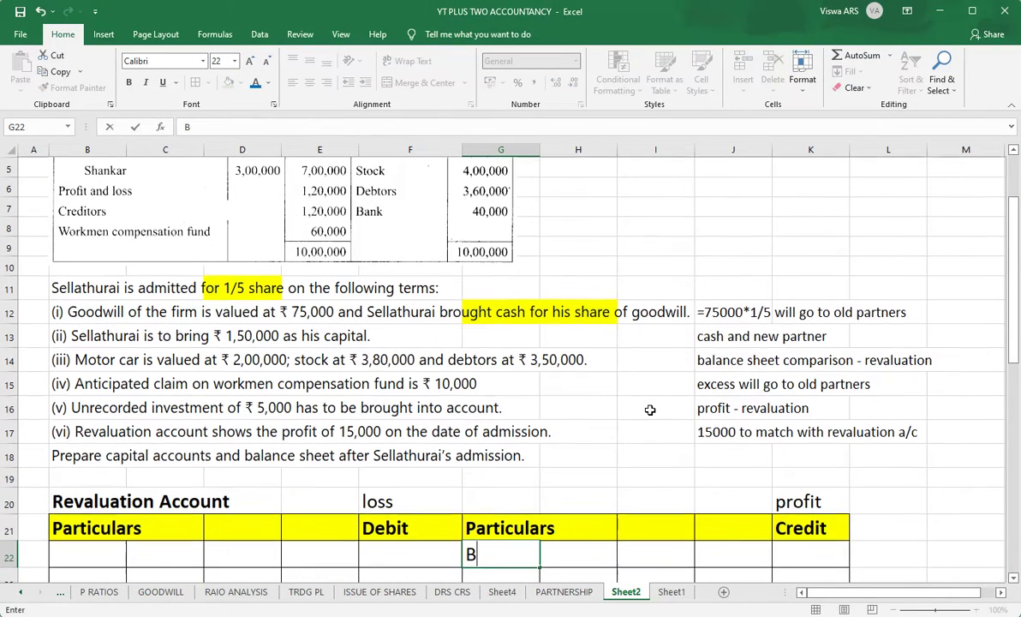
text(y Motor car)
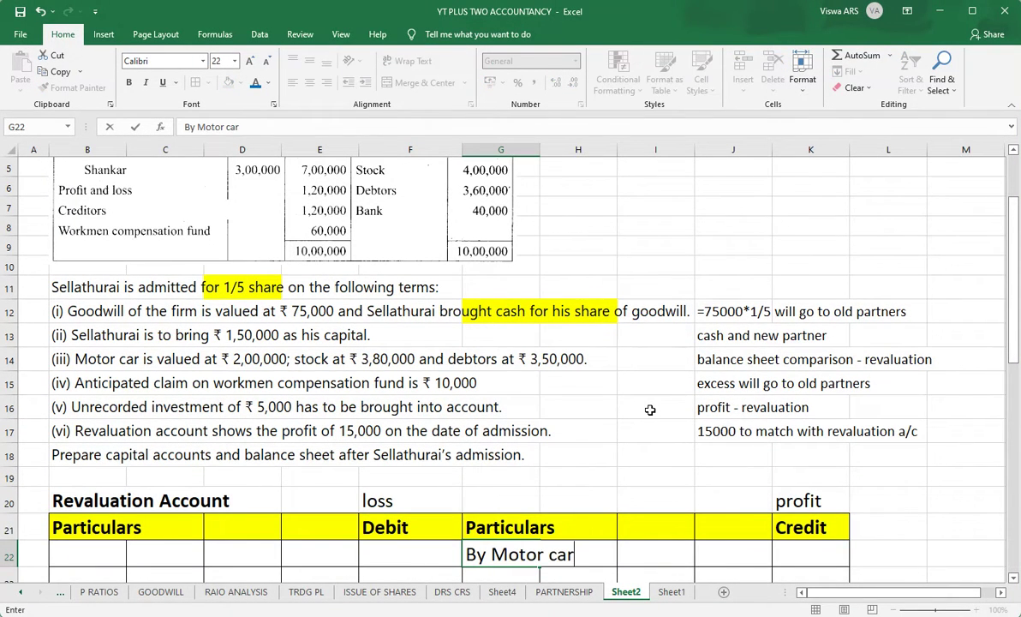
key(Tab)
key(Tab)
key(Tab)
key(Tab)
text(40000)
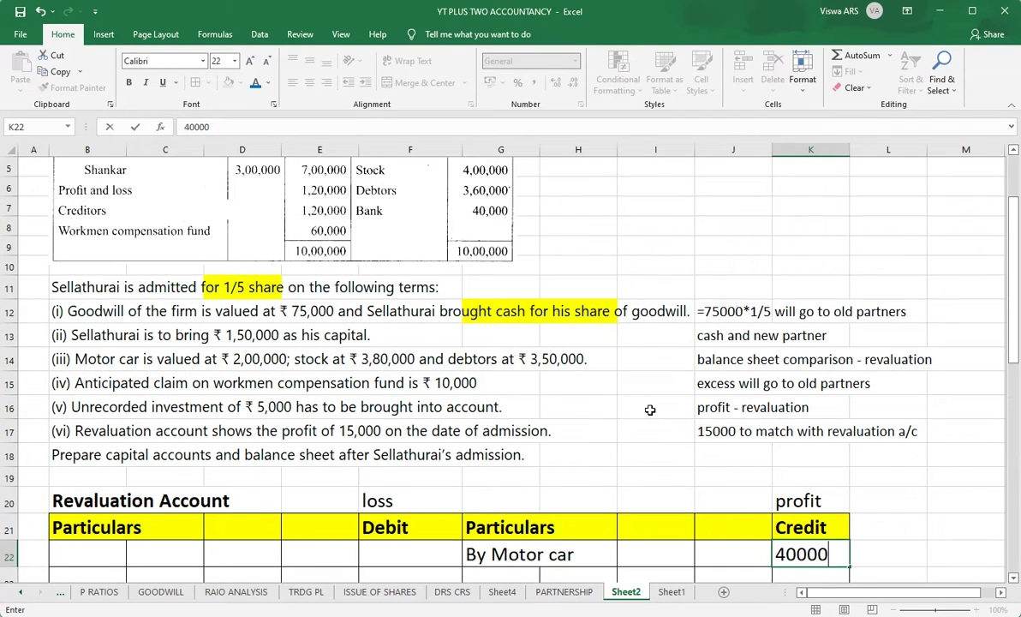
key(Return)
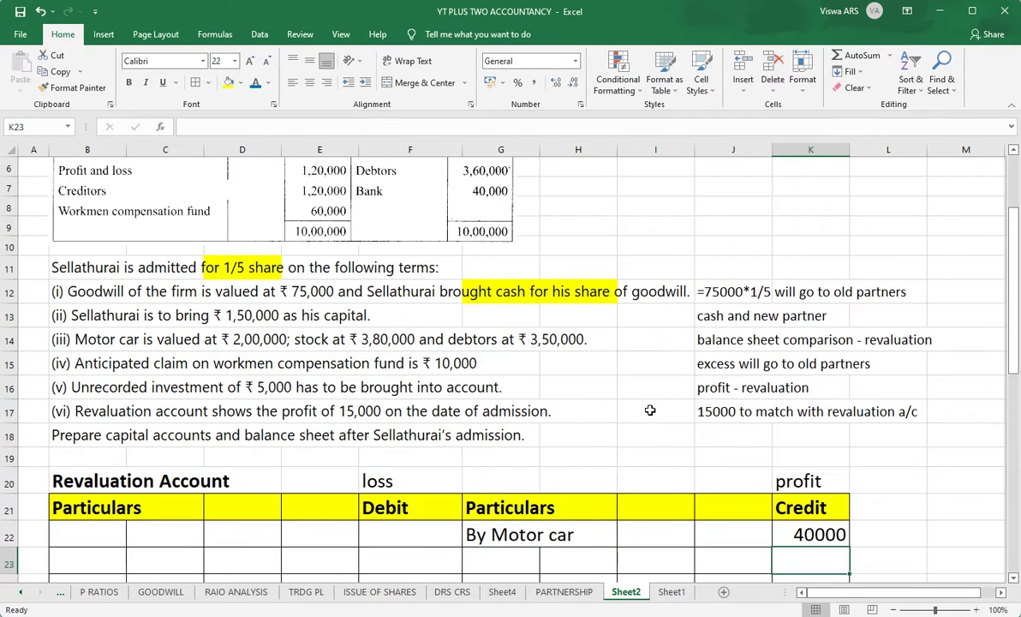
scroll(650, 411, up, 1)
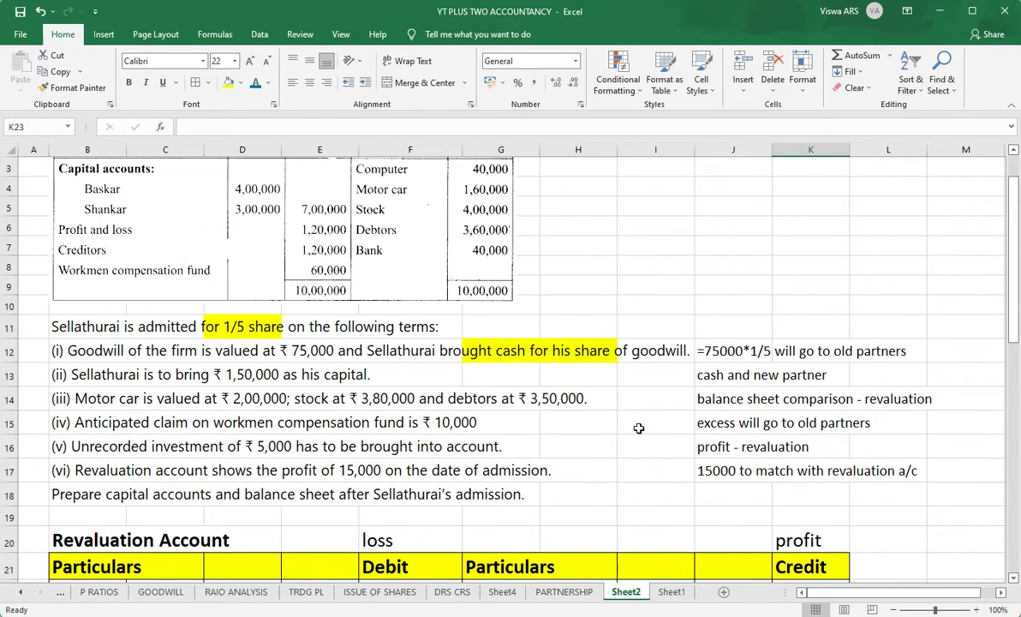
scroll(638, 428, down, 1)
click(64, 532)
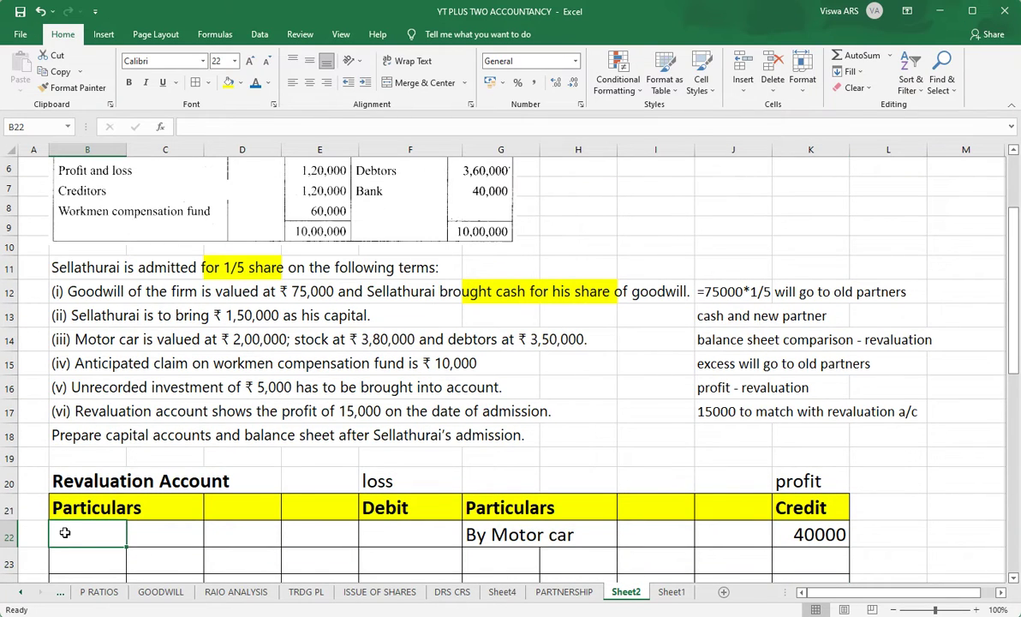
text(To stock)
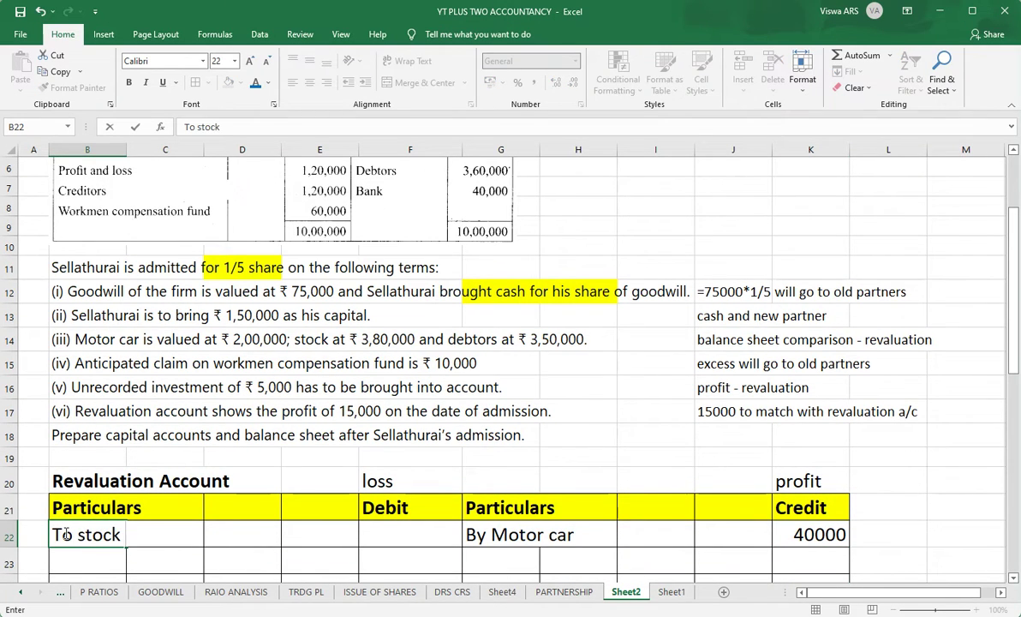
text( (380000)
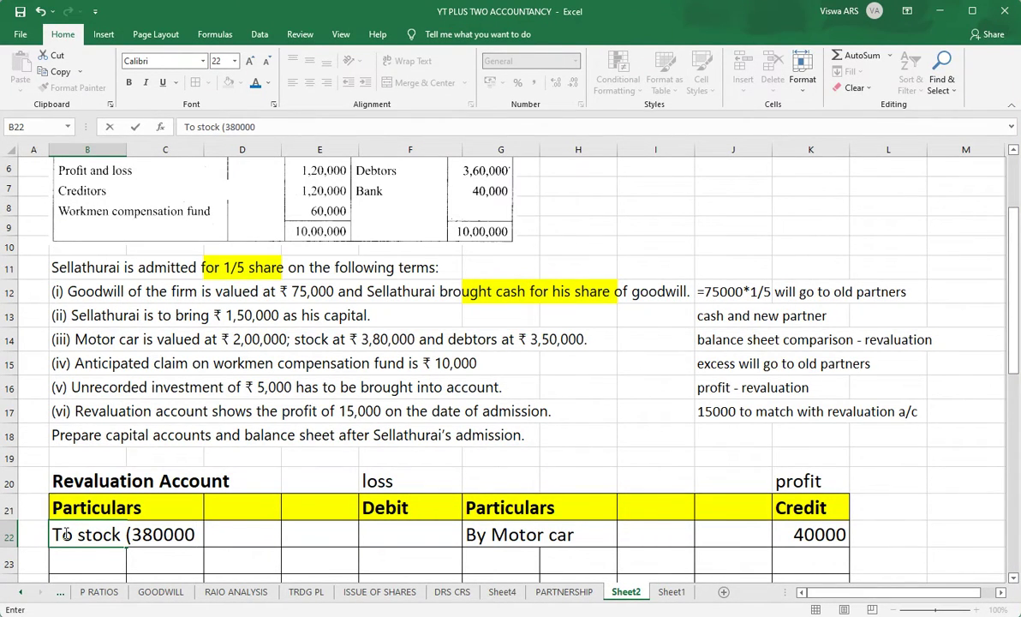
text(-400000)
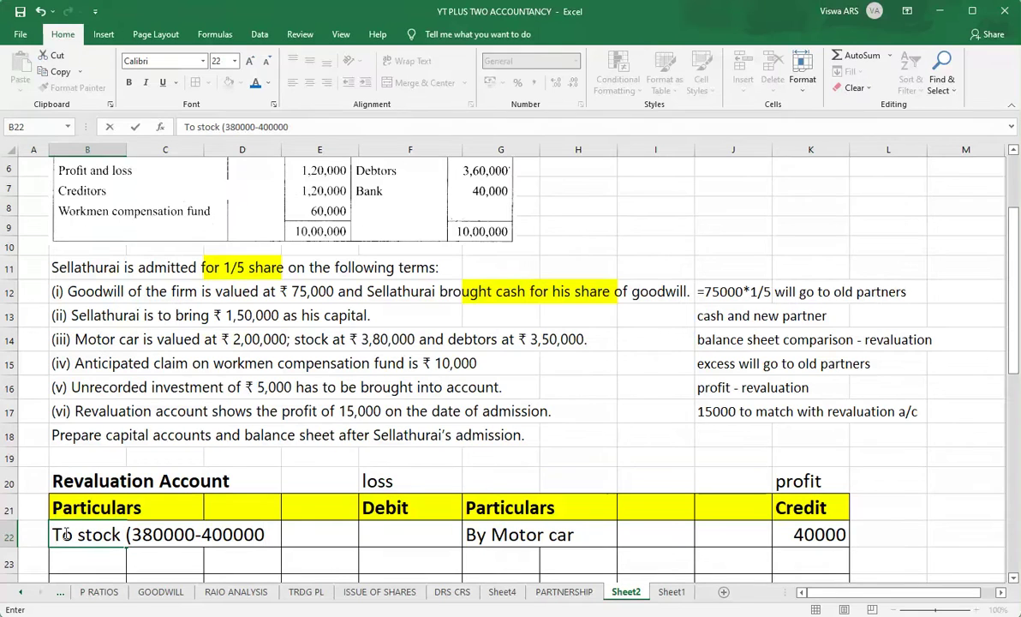
text())
key(Tab)
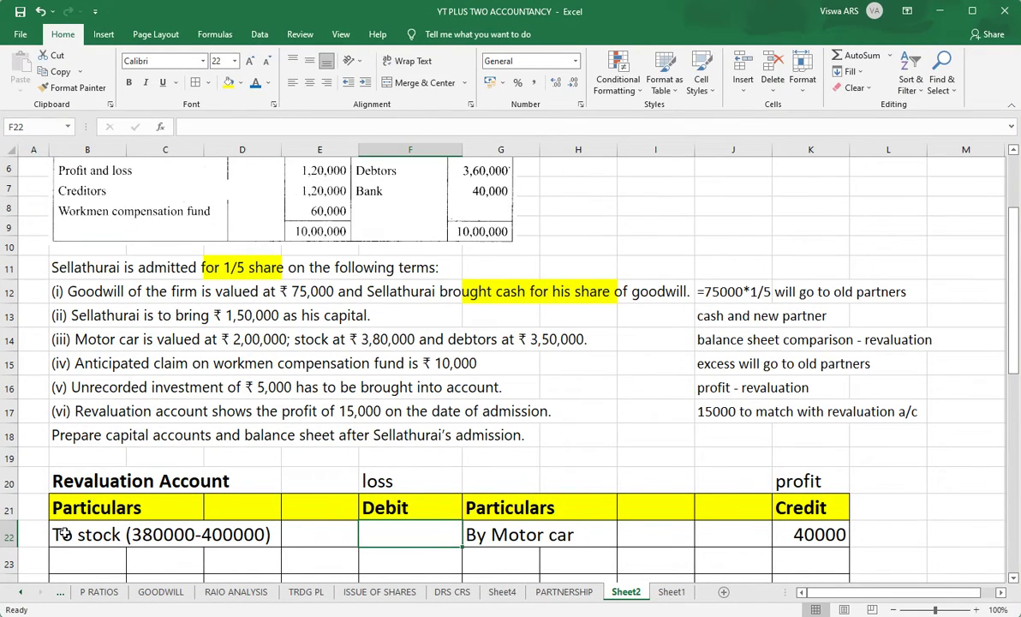
text(20000)
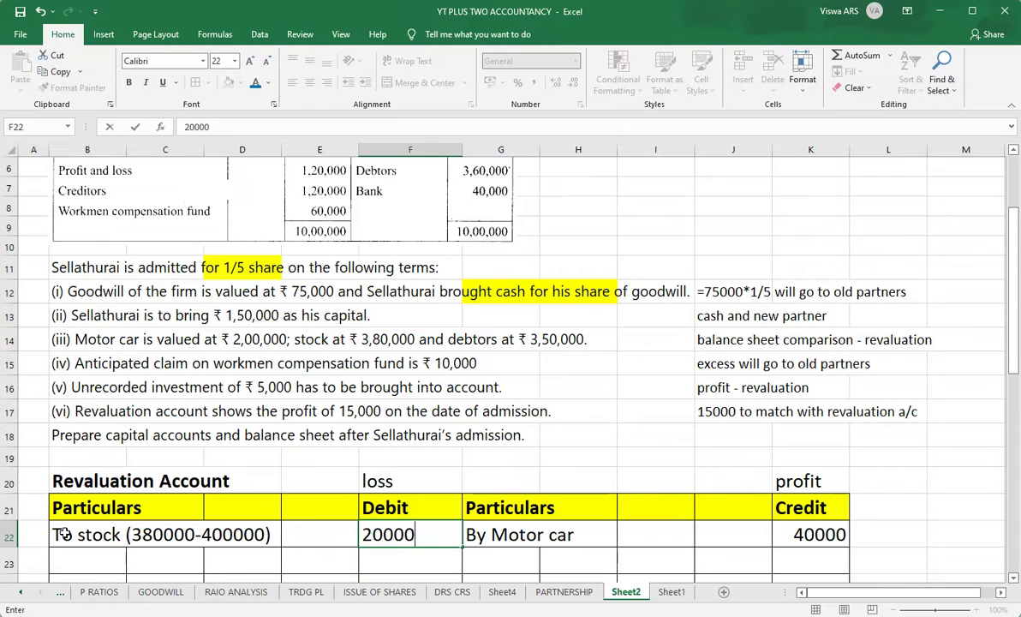
key(Tab)
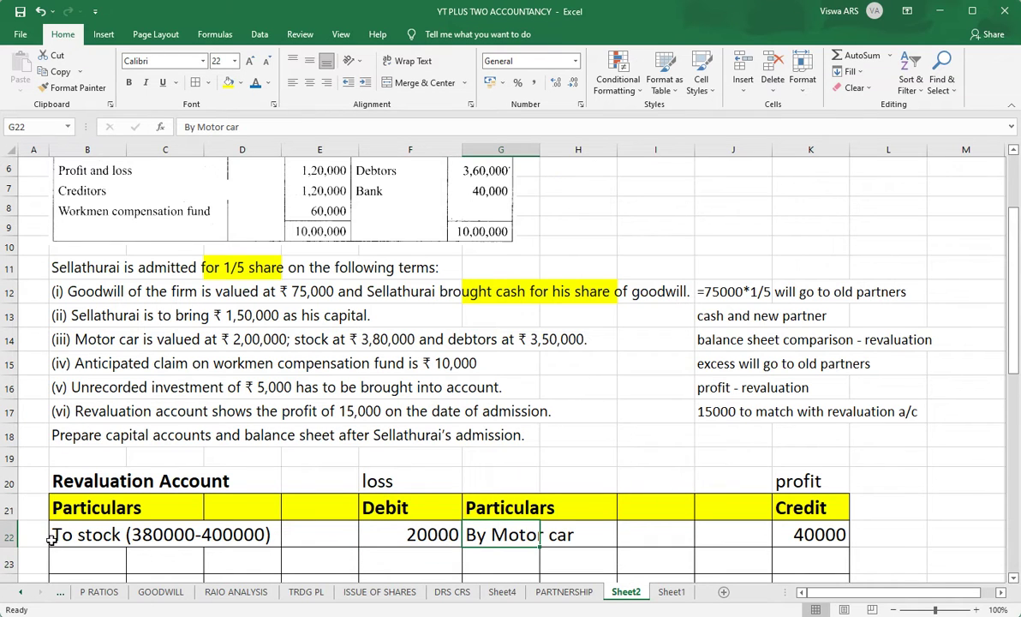
click(257, 126)
text(()
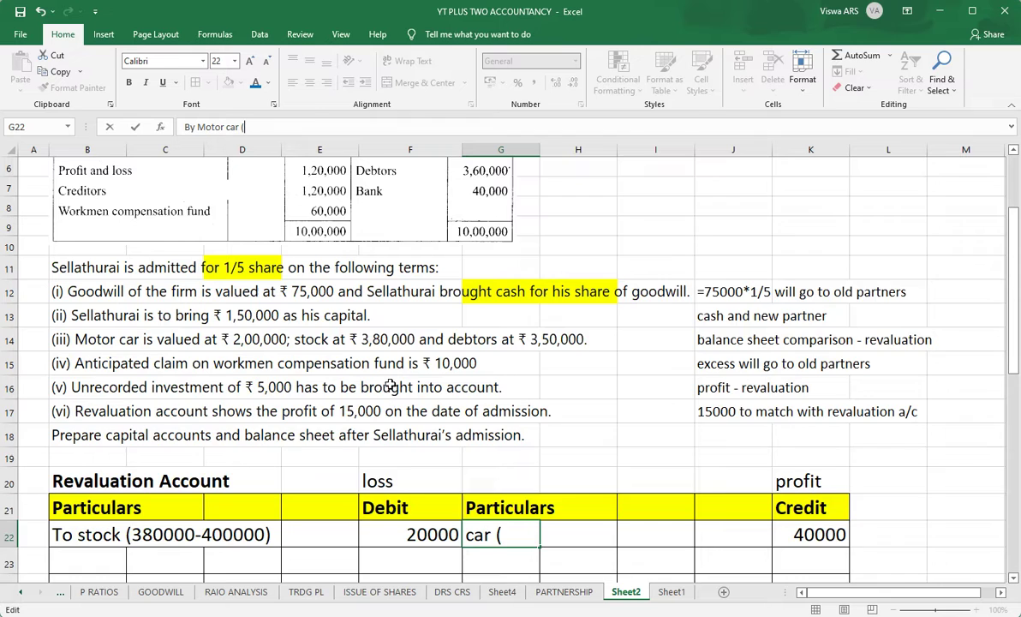
scroll(364, 358, up, 1)
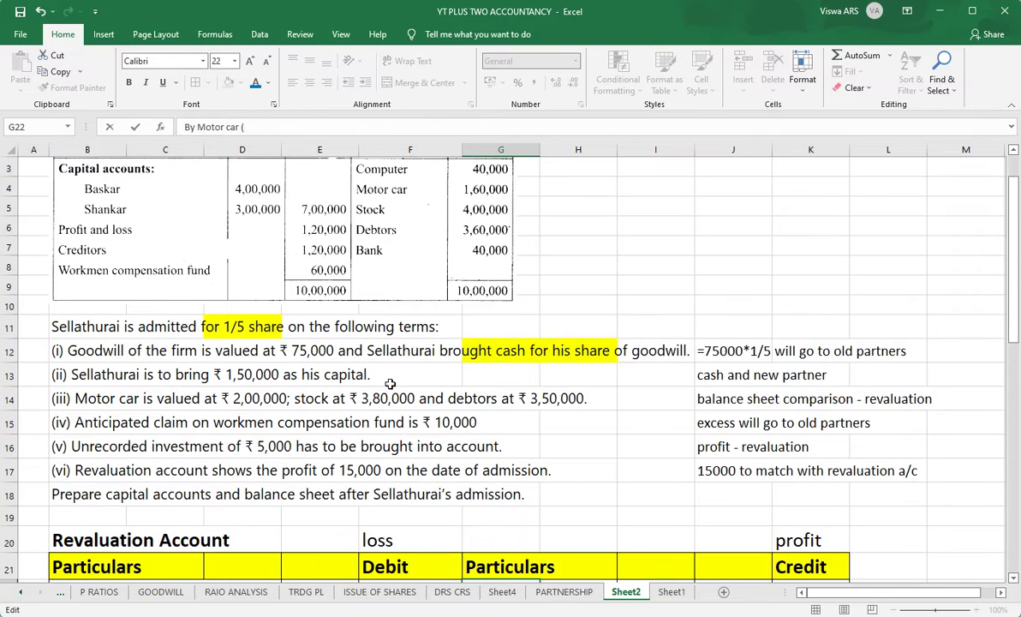
scroll(390, 384, down, 1)
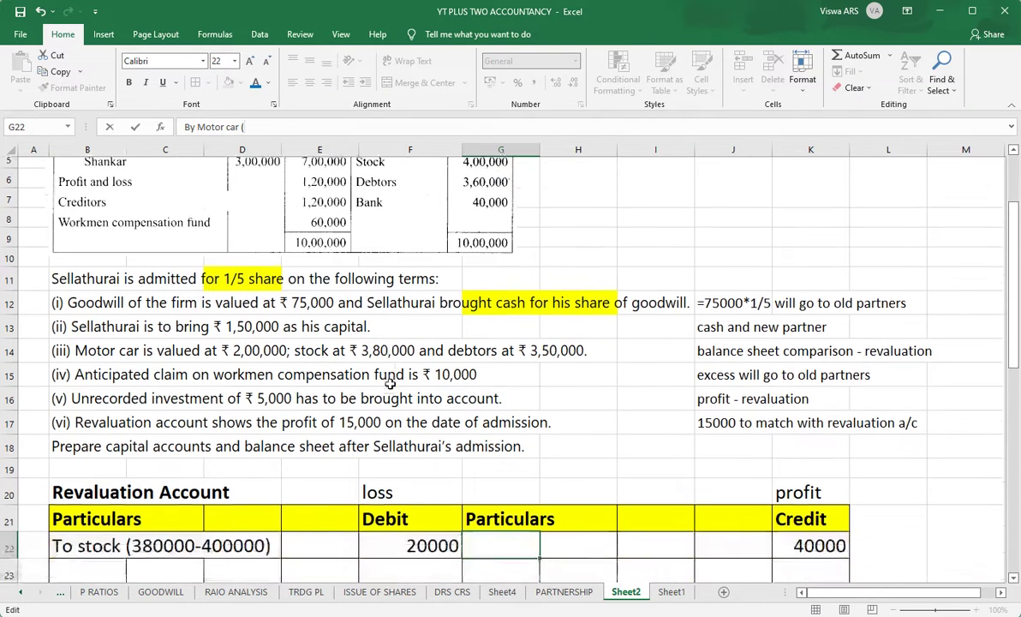
text(16)
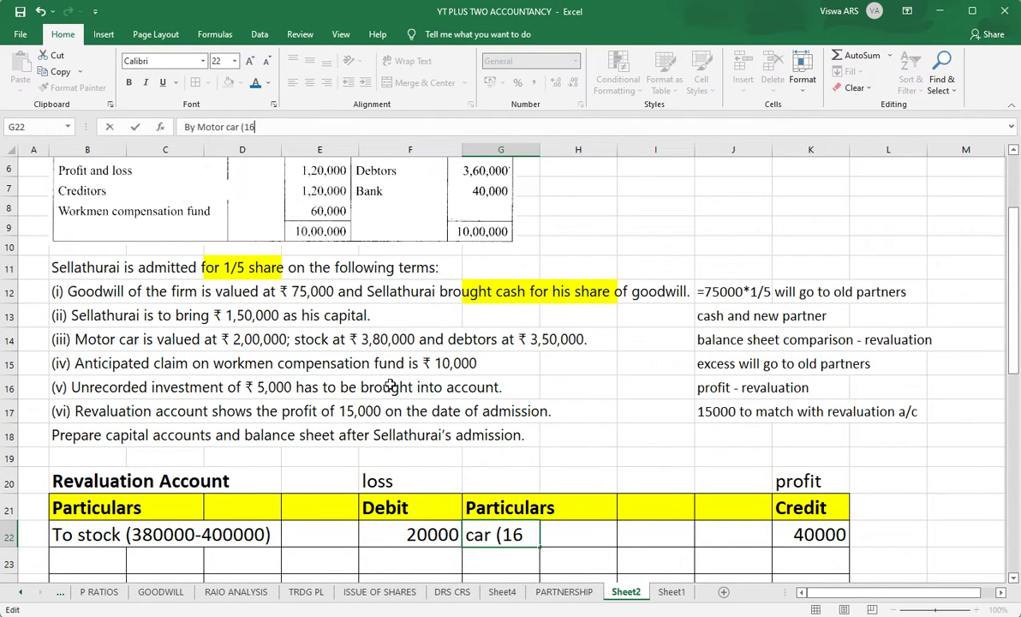
text(0000-)
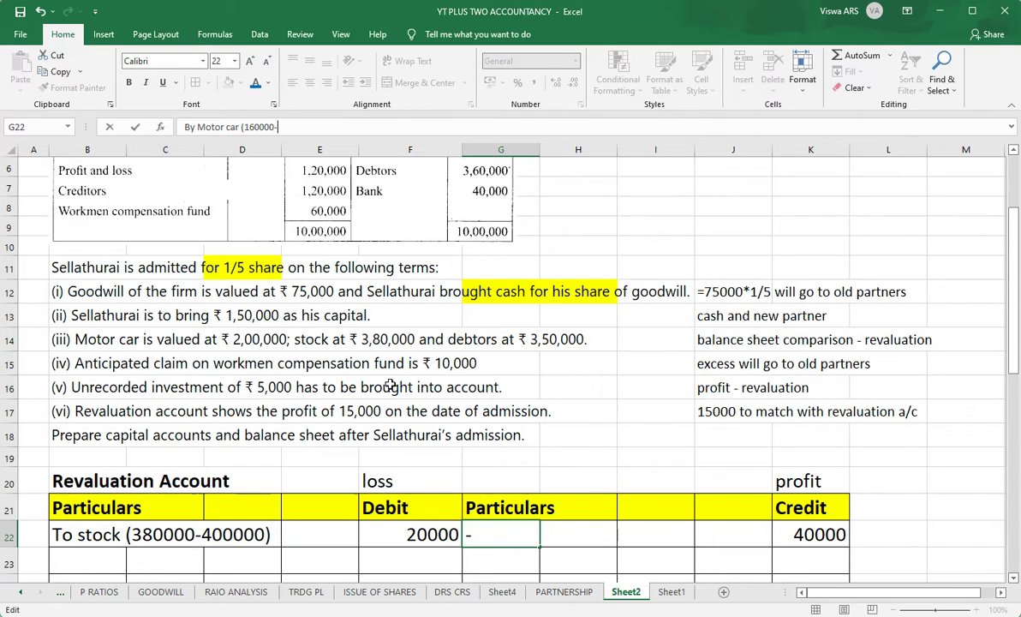
text(200000))
key(Return)
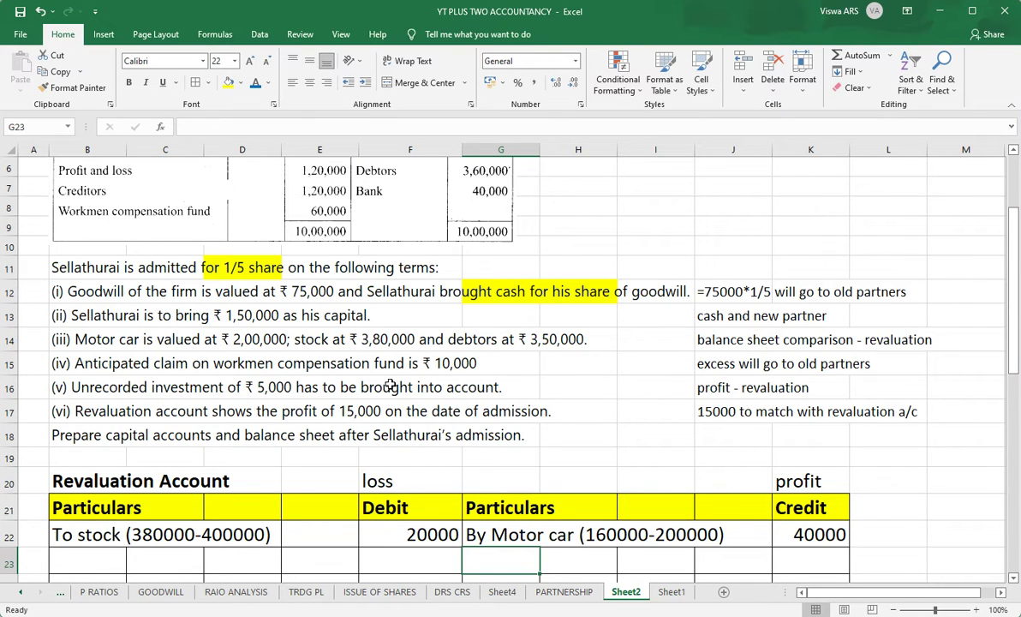
click(100, 561)
text(To D)
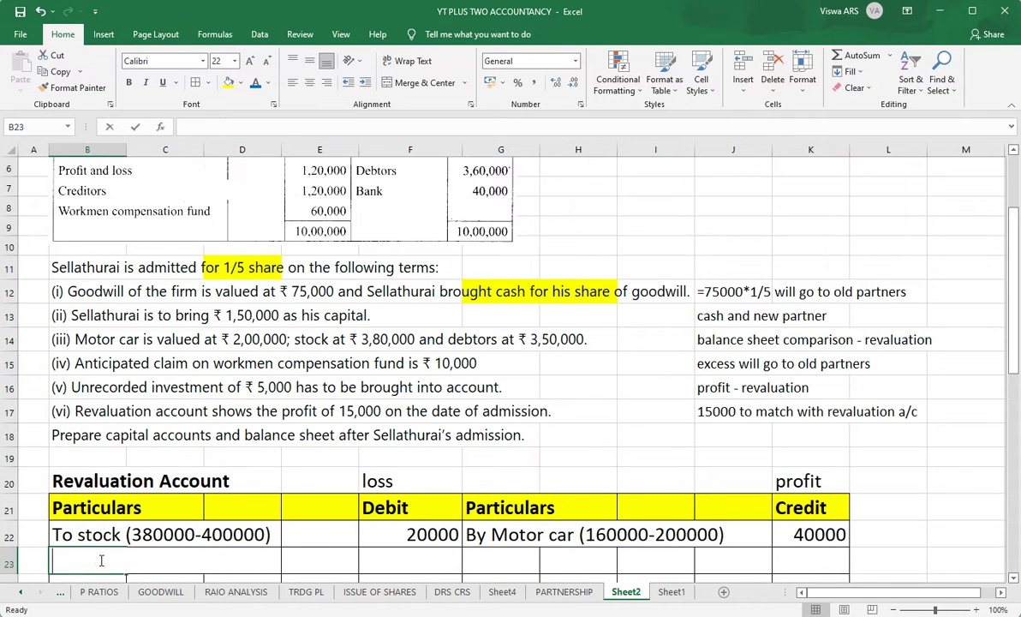
text(ebtors)
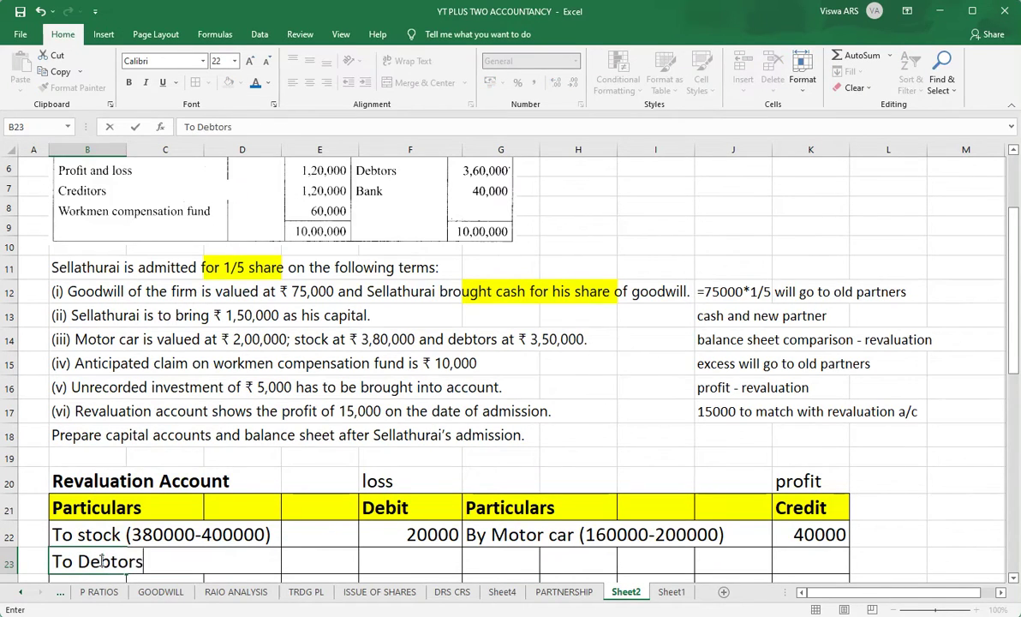
text( (360)
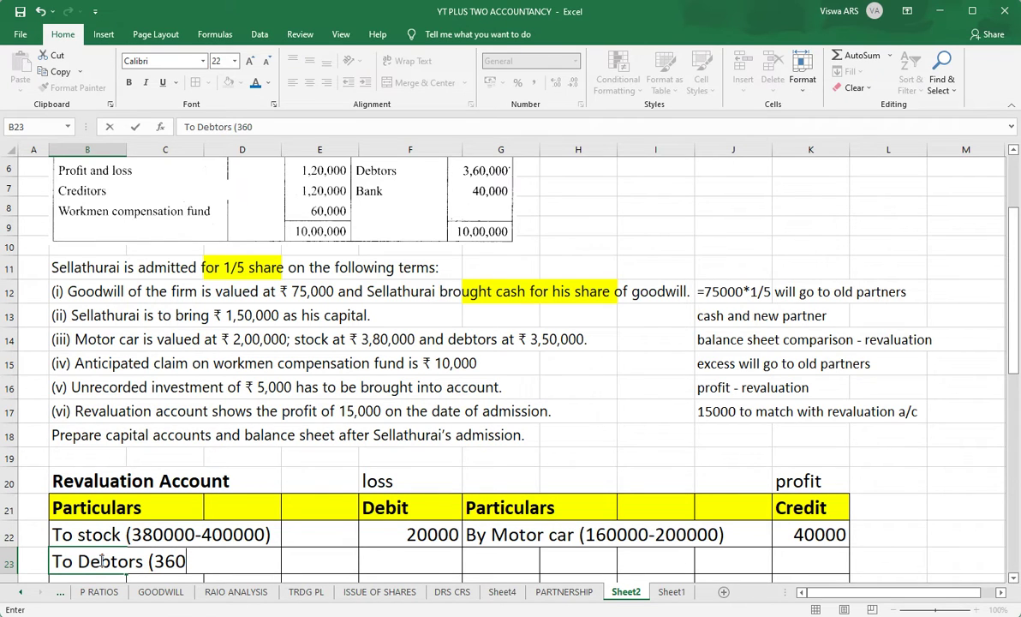
text(000)
text(-)
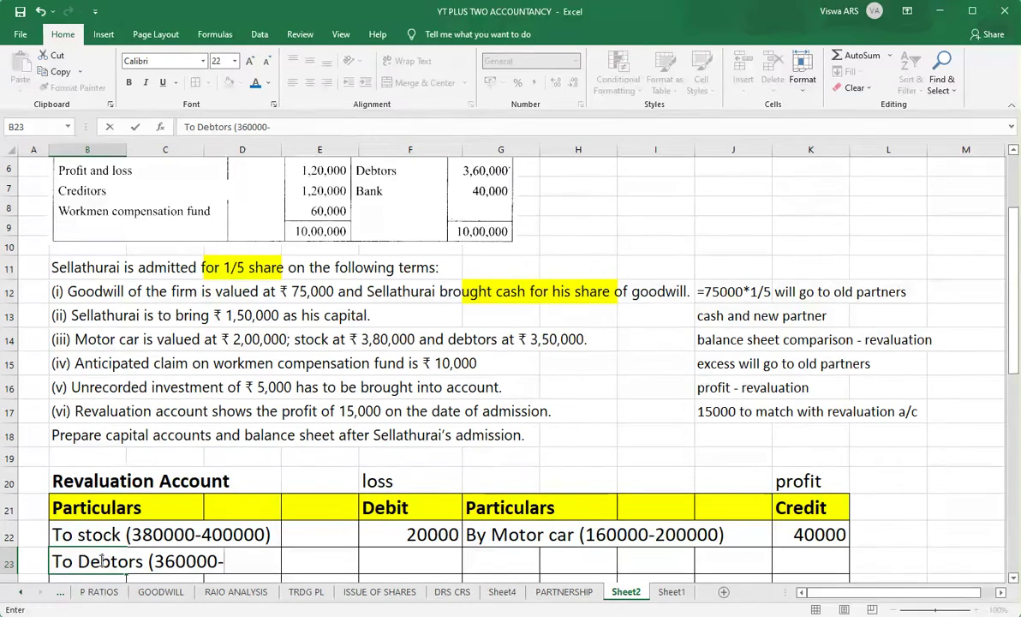
text(350000)
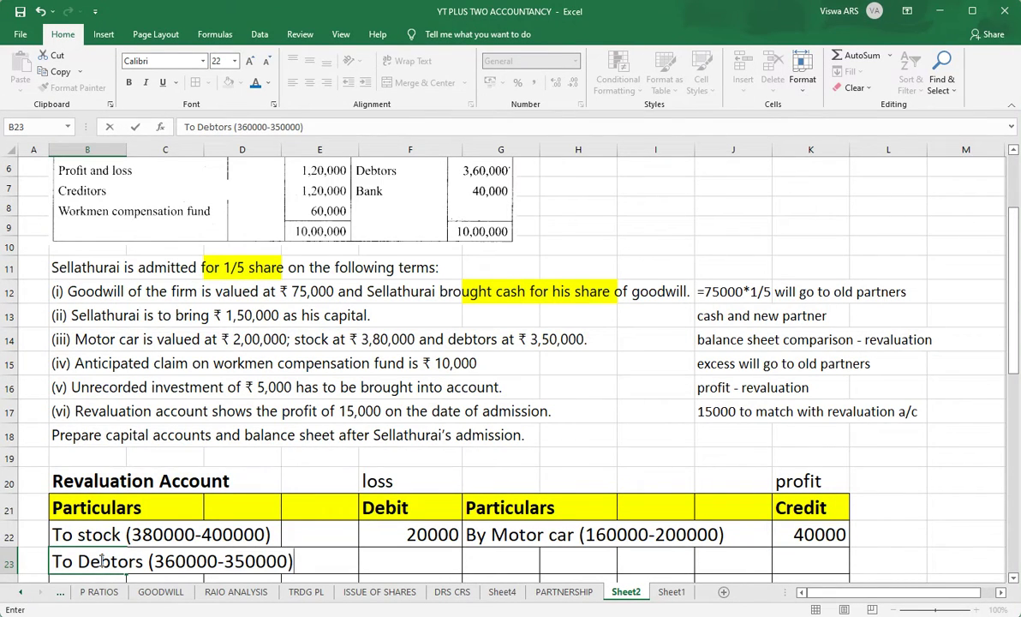
text())
key(Return)
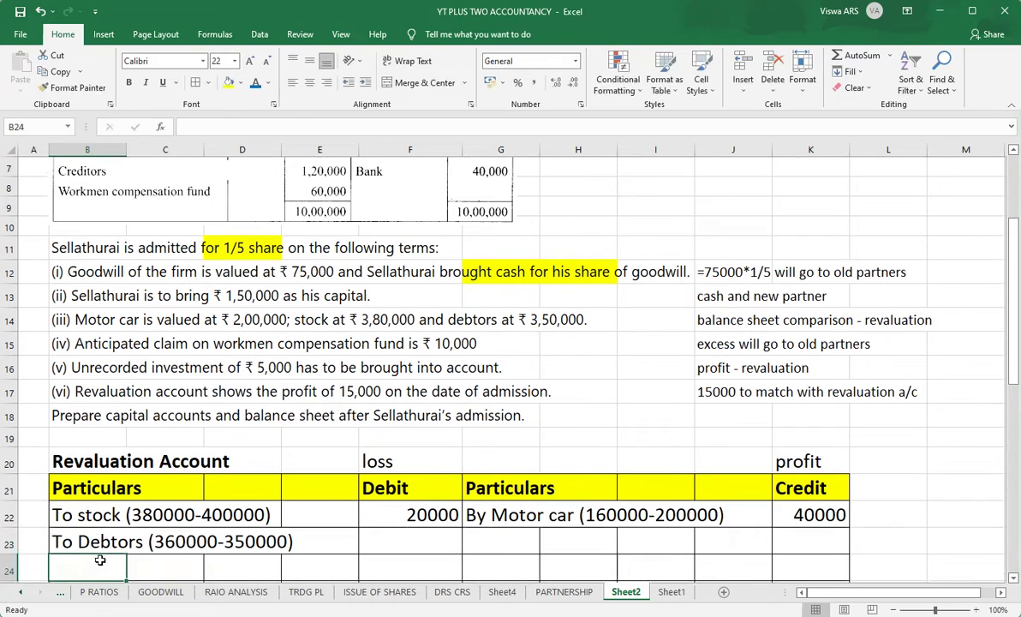
Enter the debit amount 10000 in F23 for the debtors item
key(Up)
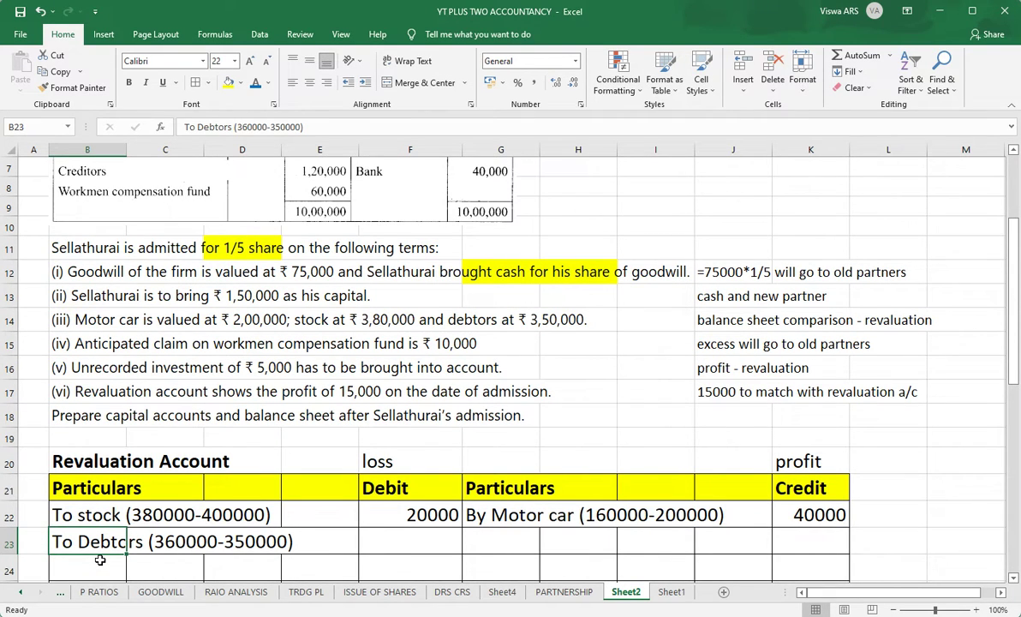
key(Right)
key(Right)
key(Right)
key(Right)
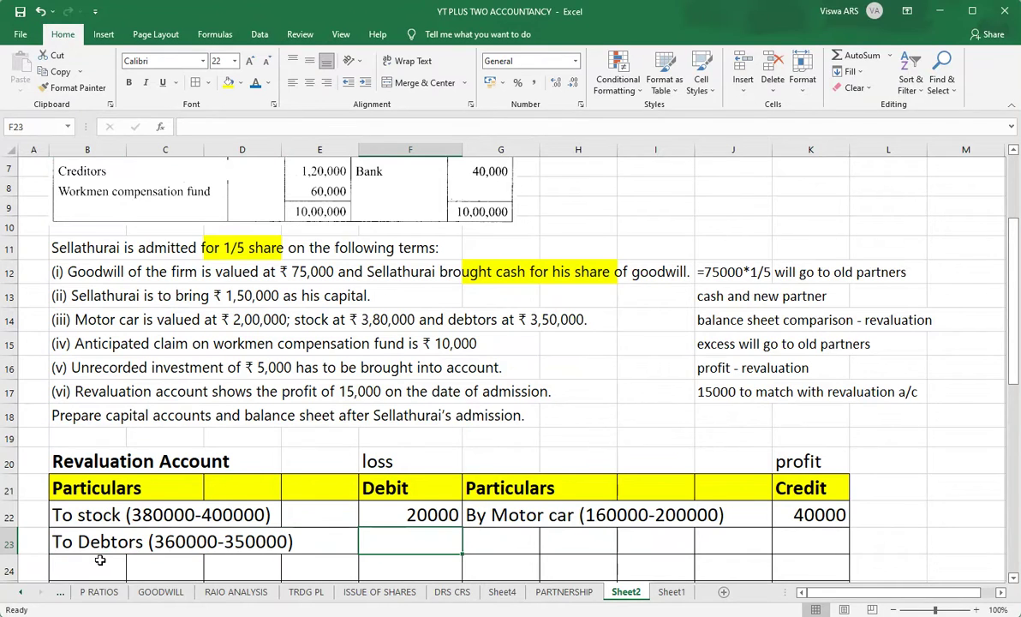
text(10000)
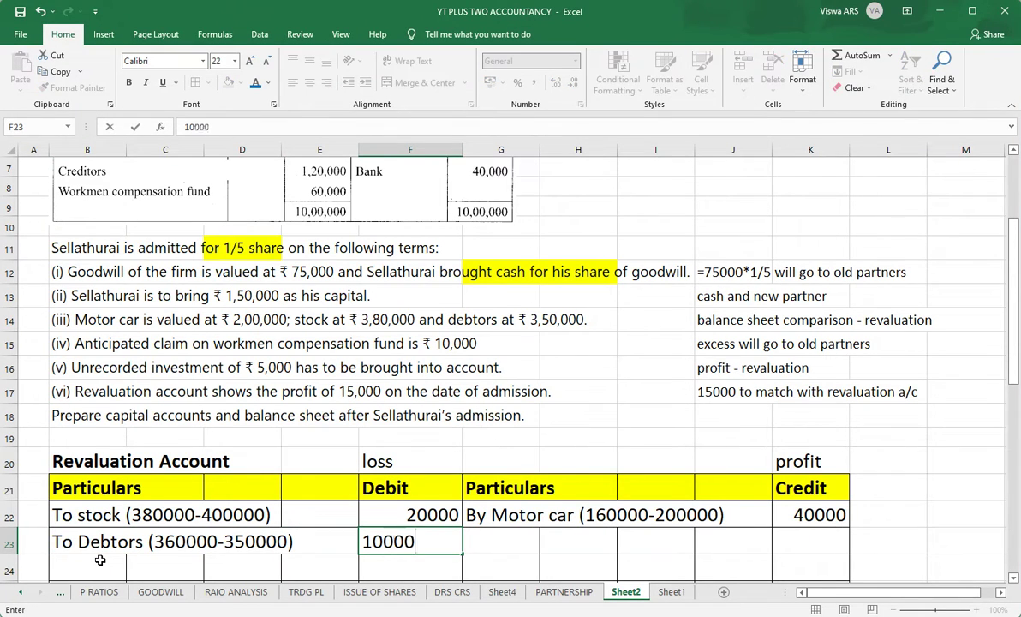
key(Return)
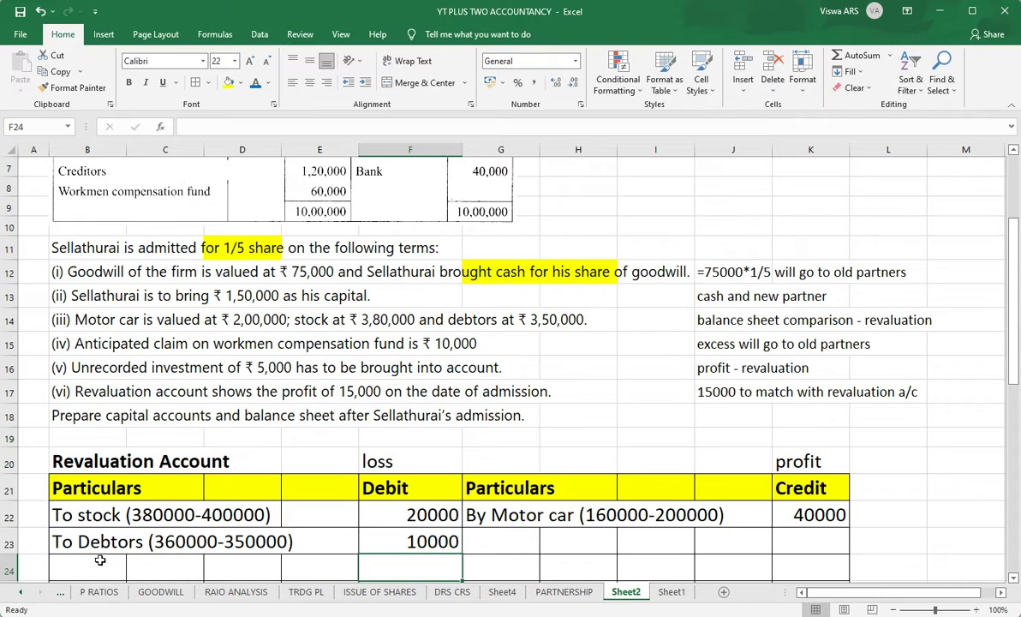
Enter "By unrecorded investment a/c" in G23 as the second credit item of the Revaluation Account
key(Up)
key(Right)
text(By )
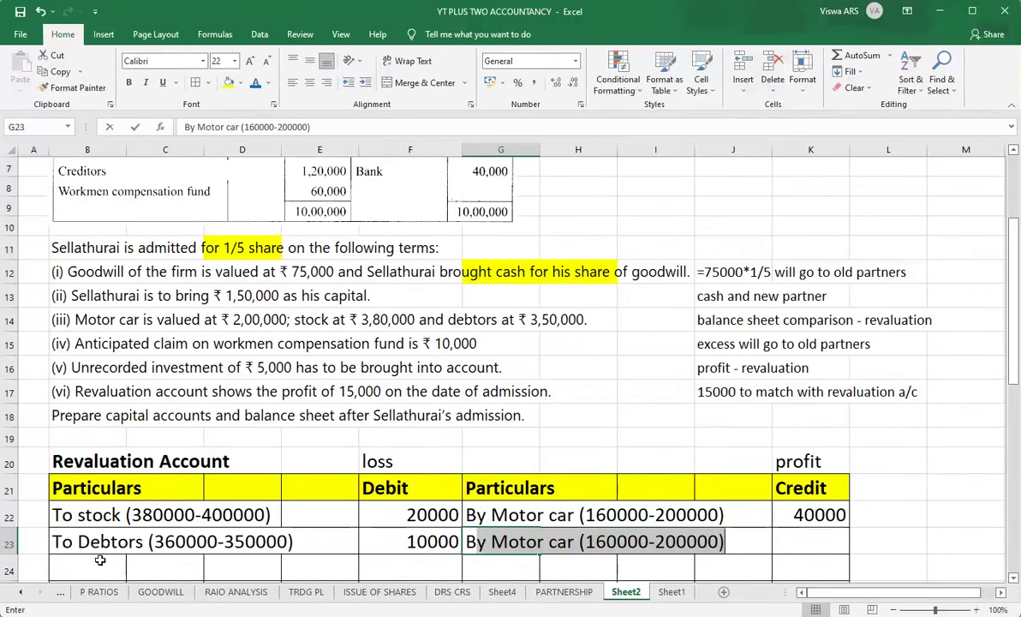
text(unr)
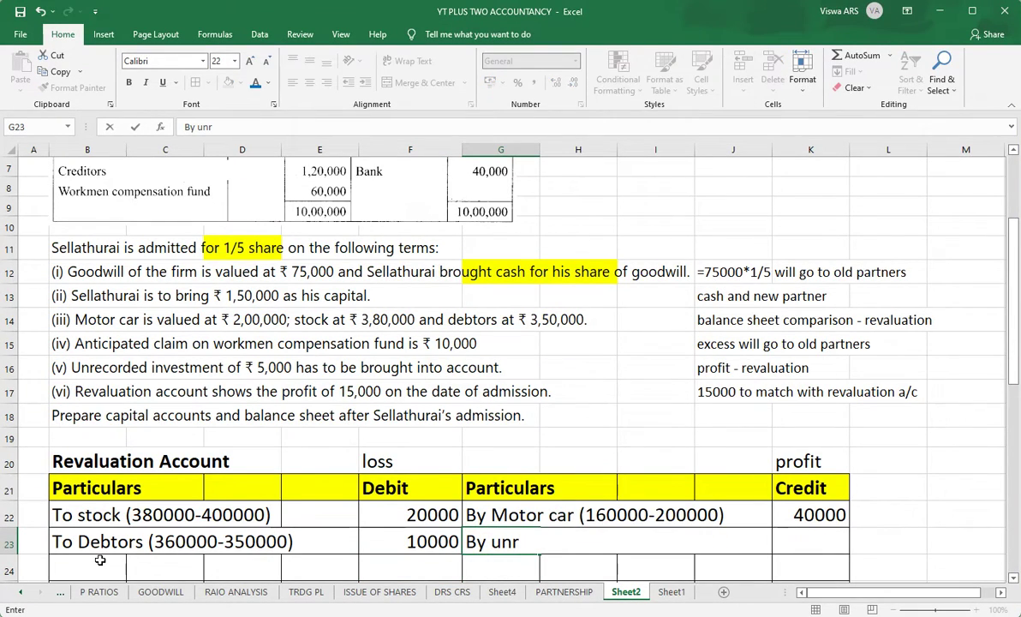
text(ecorded inv)
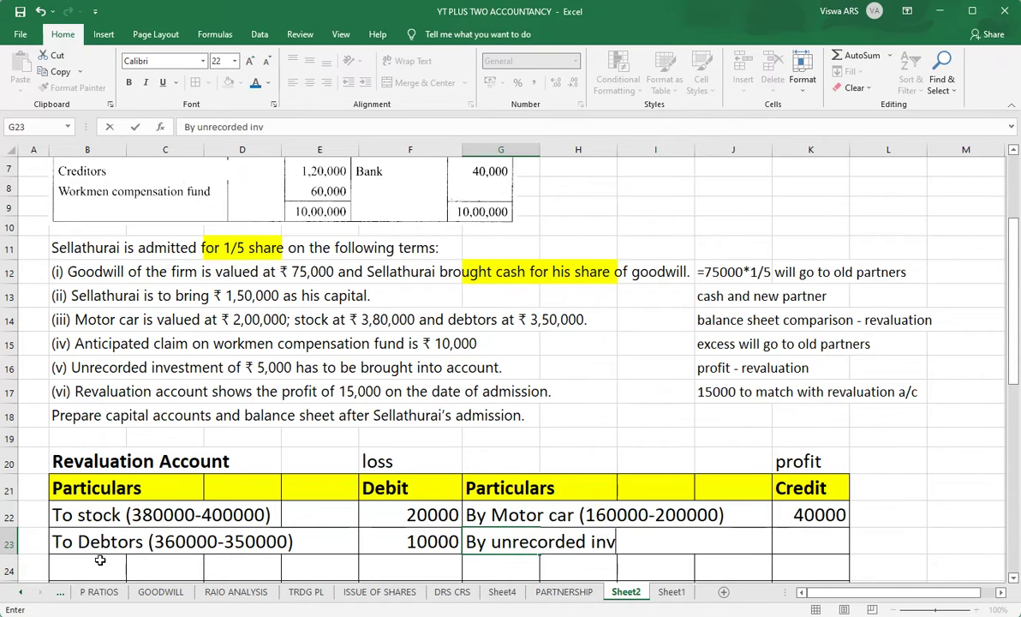
text(estment a/c)
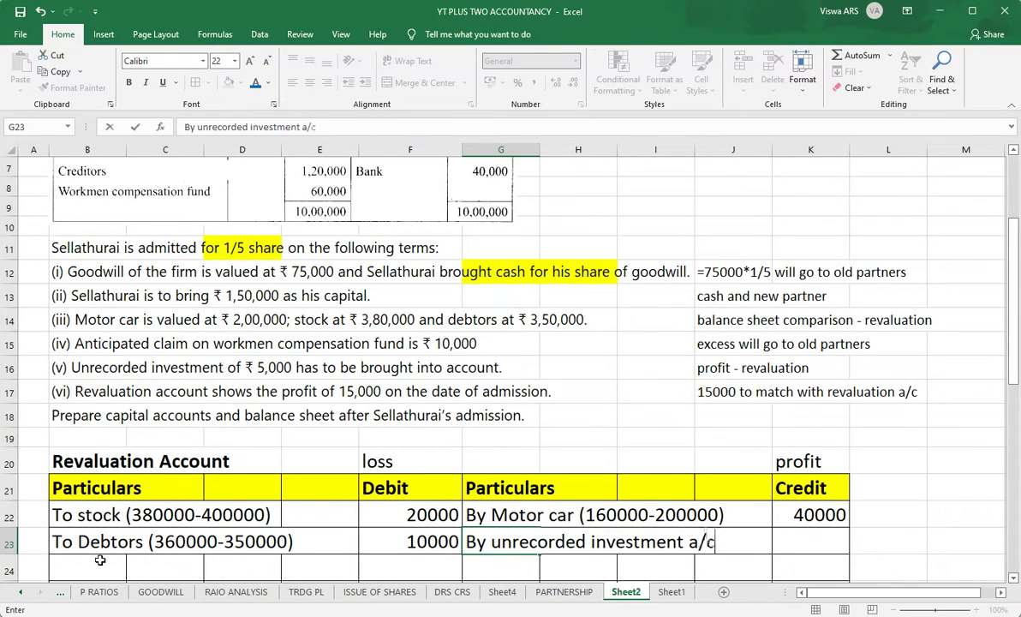
Enter the credit amount 5000 in K23 for the unrecorded investment
key(Right)
key(Right)
key(Right)
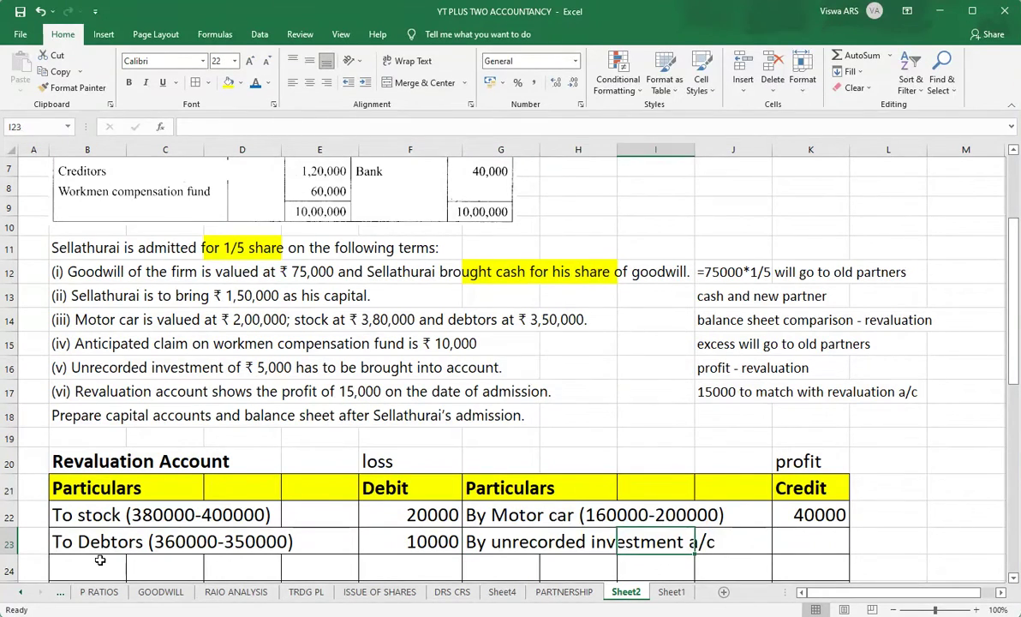
key(Right)
text(5000)
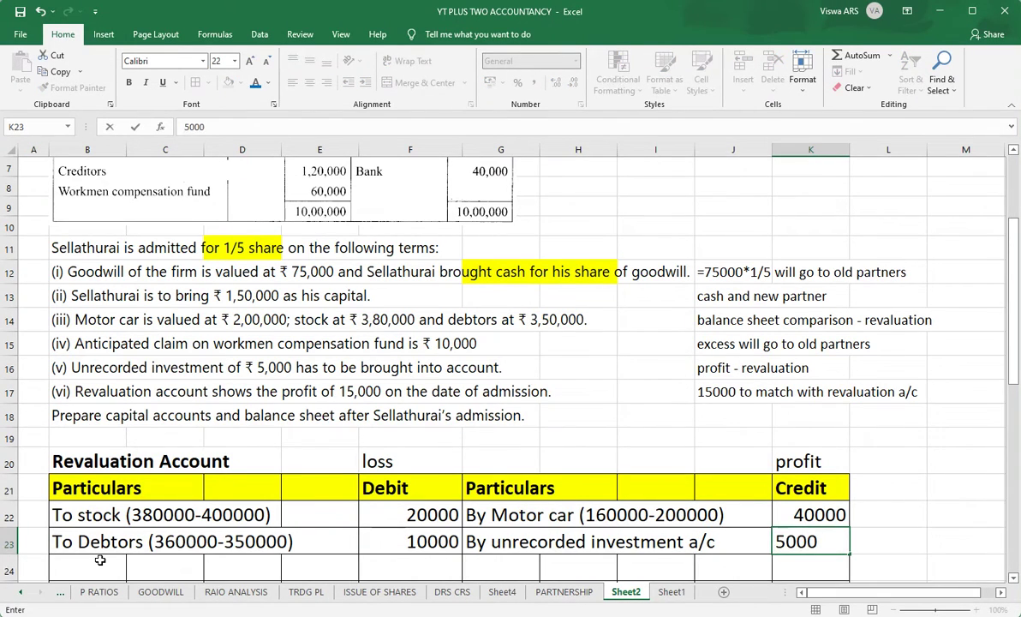
key(Return)
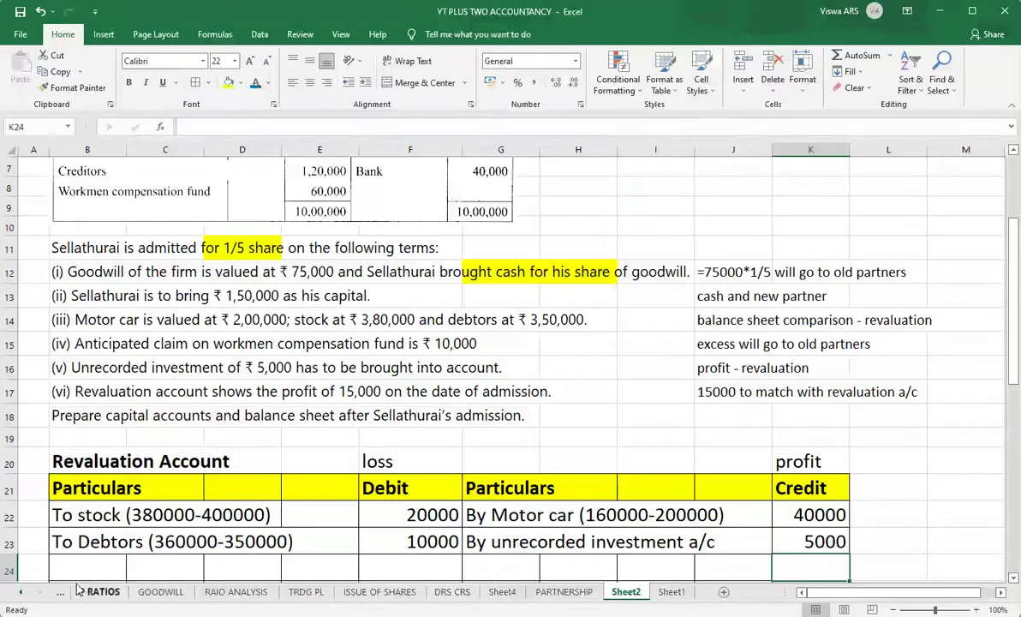
Enter "To old partners capital a/c" in B25 on the debit side of the Revaluation Account
scroll(257, 539, down, 2)
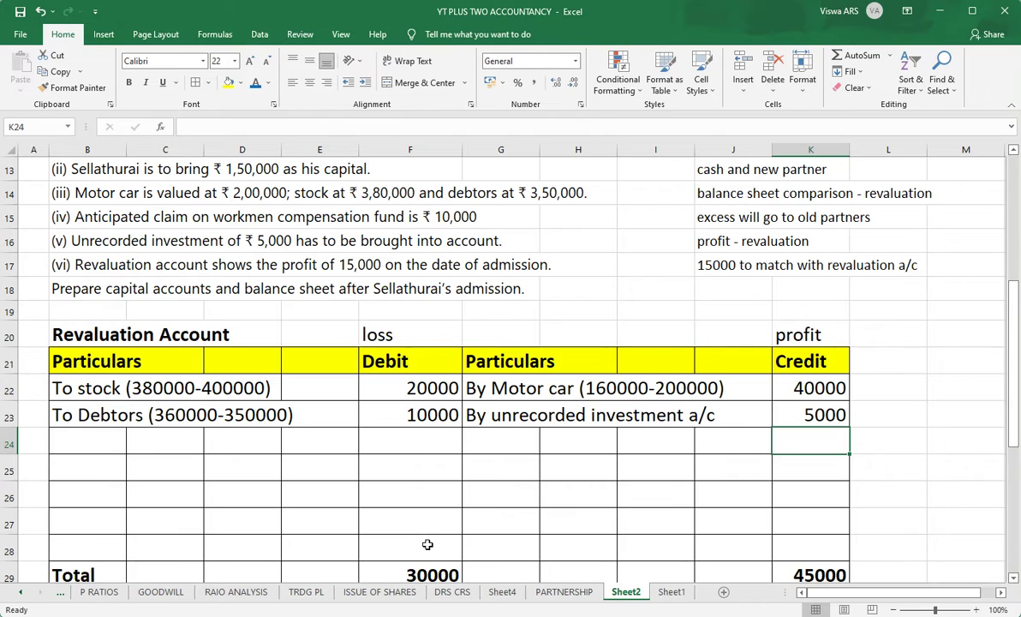
click(94, 473)
text(To )
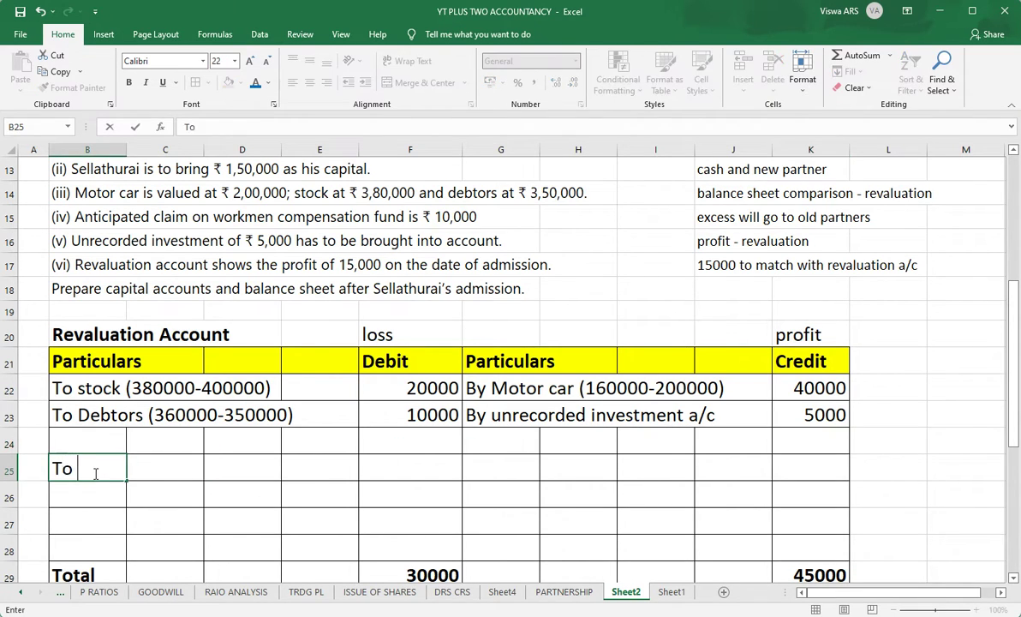
text(old partner)
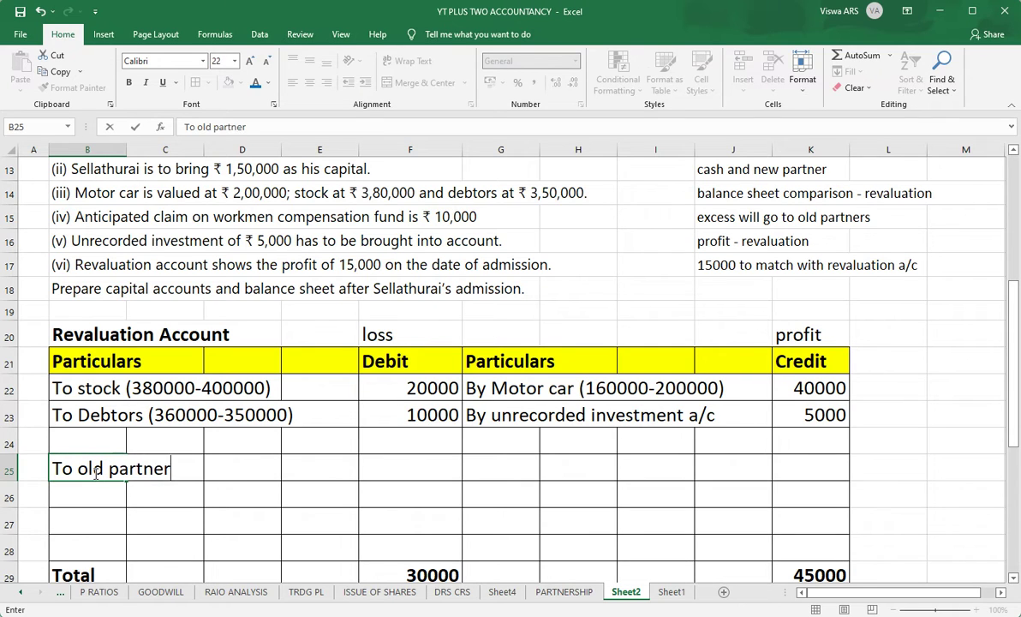
text(s capita)
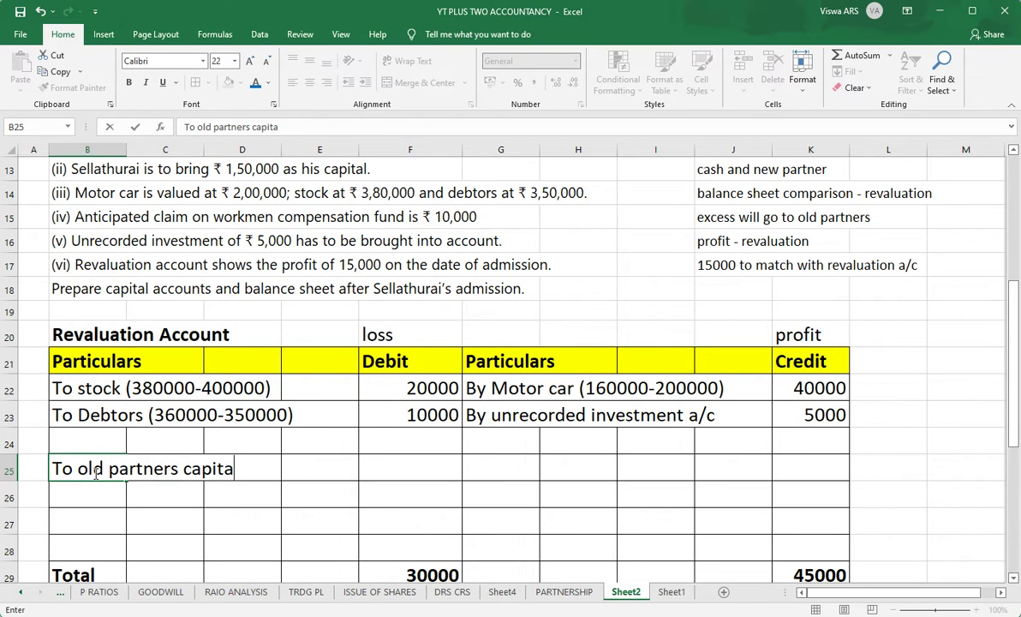
text(l a/c)
key(Return)
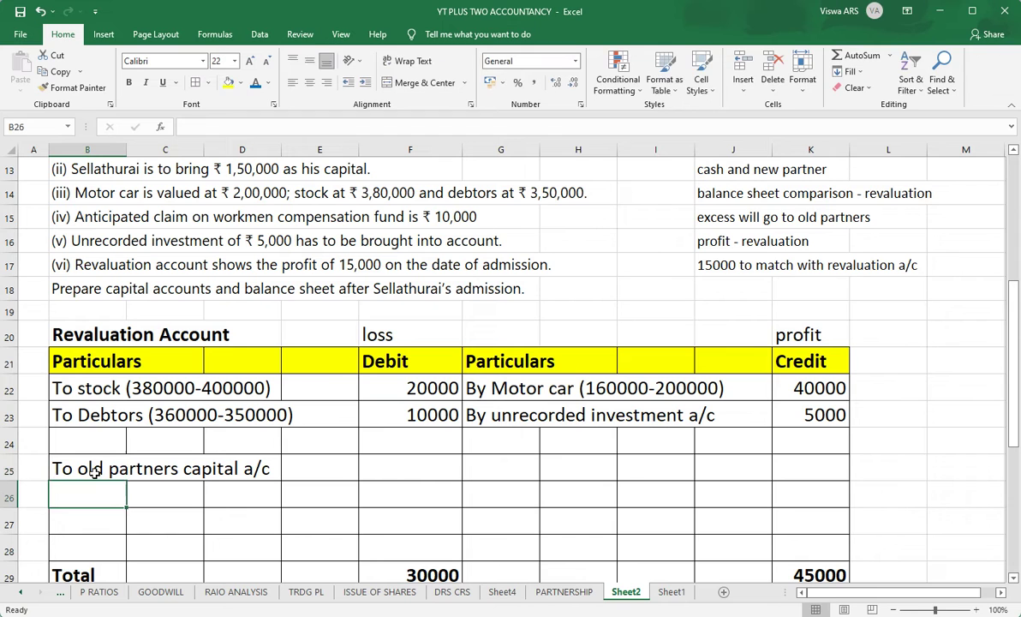
List the two old partners' names in C26 and C27 under the old partners capital entry
key(Right)
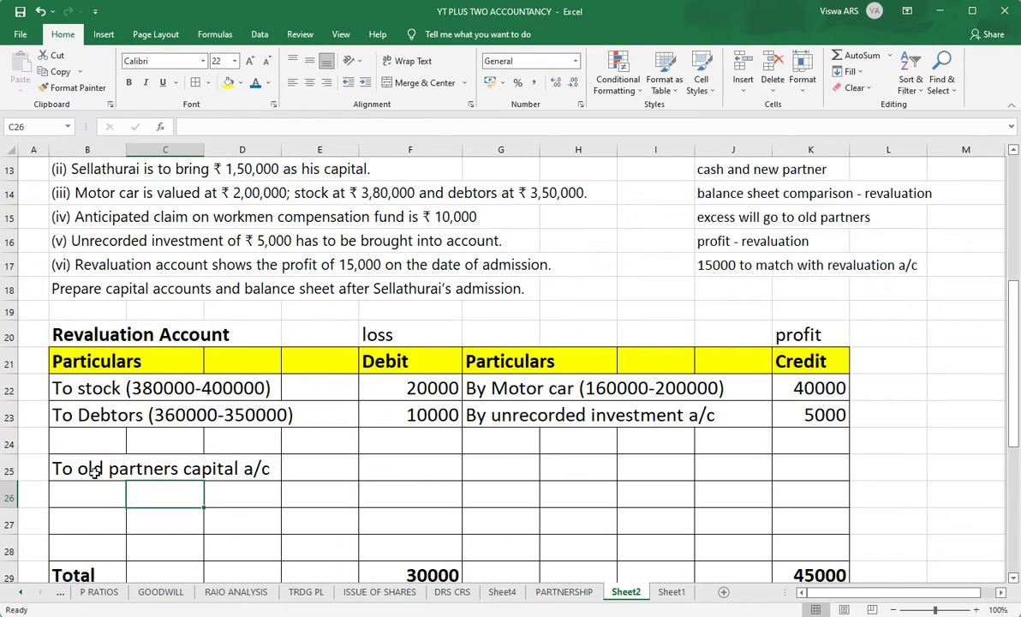
scroll(94, 472, up, 4)
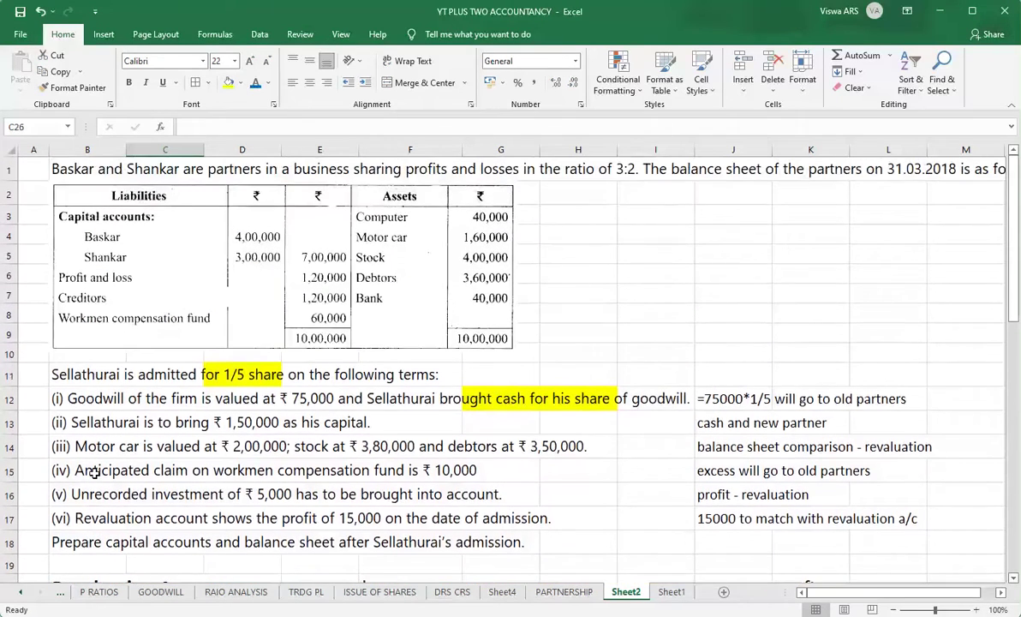
scroll(94, 472, down, 4)
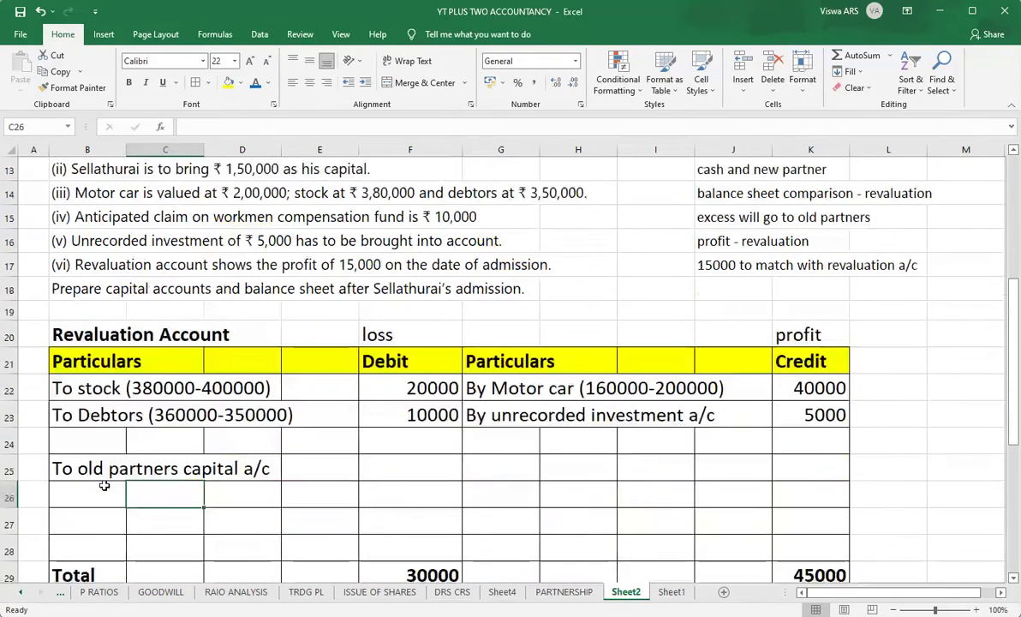
text(Bhasker)
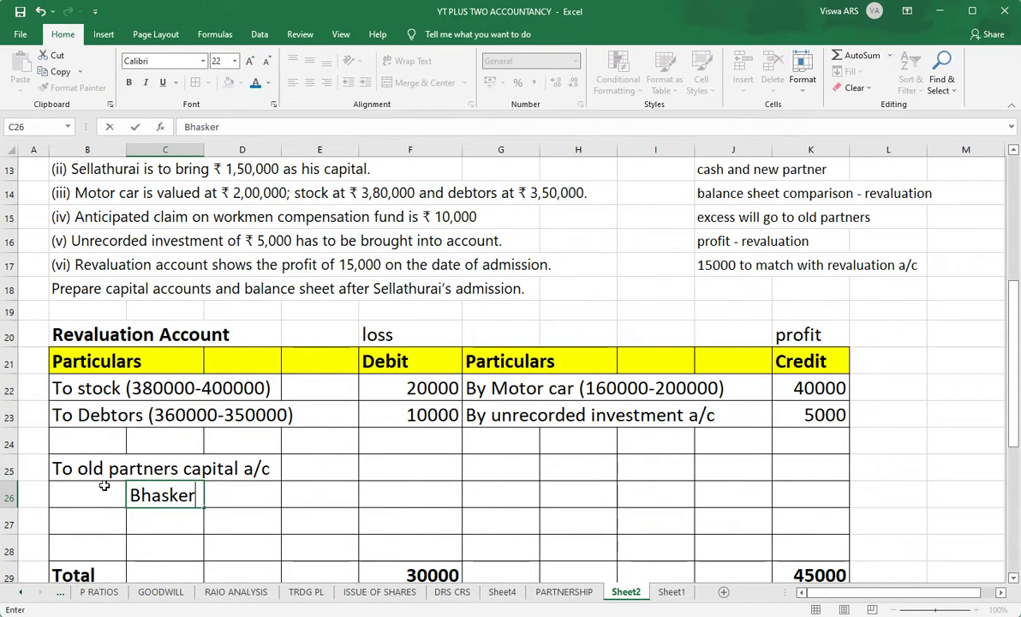
key(Return)
text(Shankar)
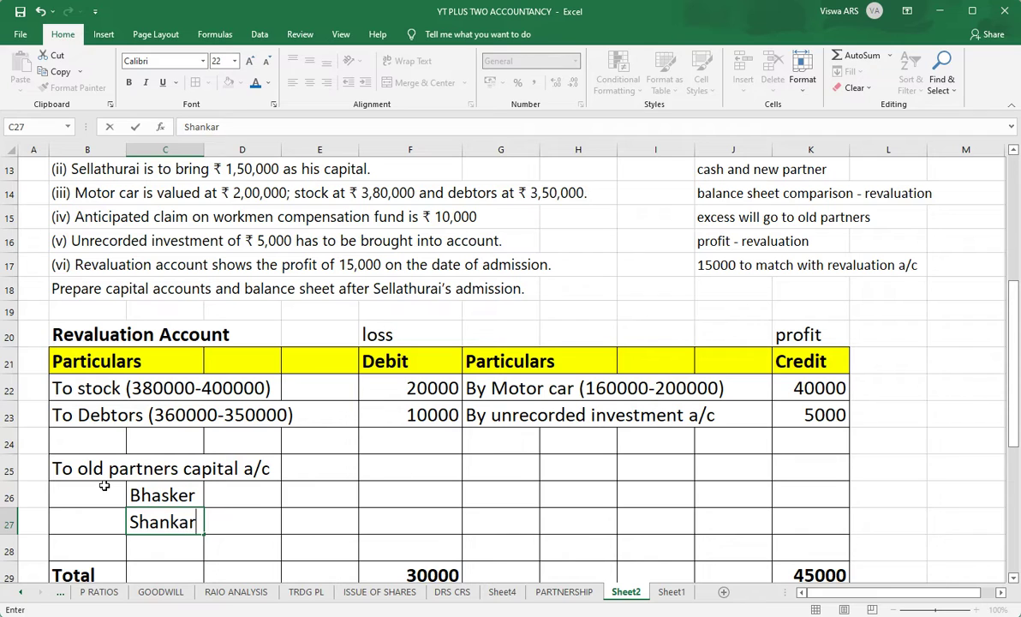
Enter the profit-sharing workings as text beside the old partners: "=15000*3/5" in D26 and "15000*2/5" in D27
key(Up)
key(Right)
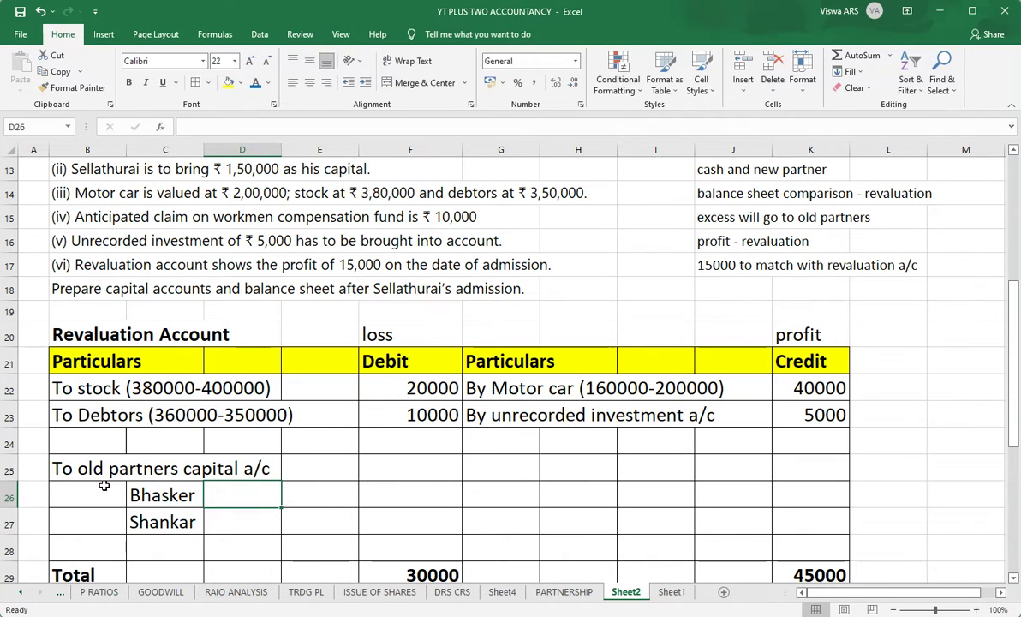
text('=1)
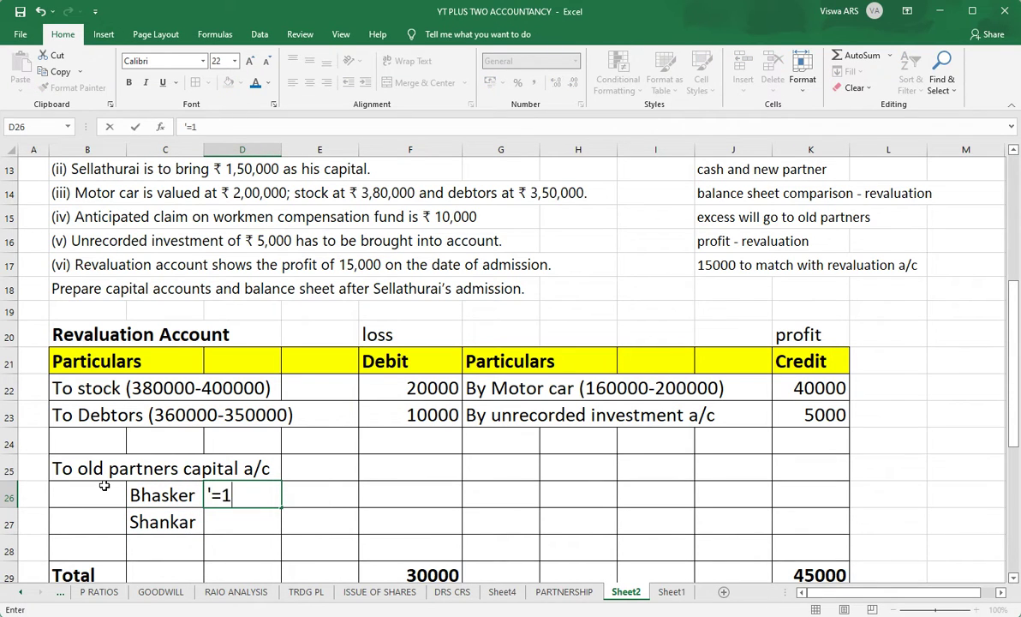
text(5000*)
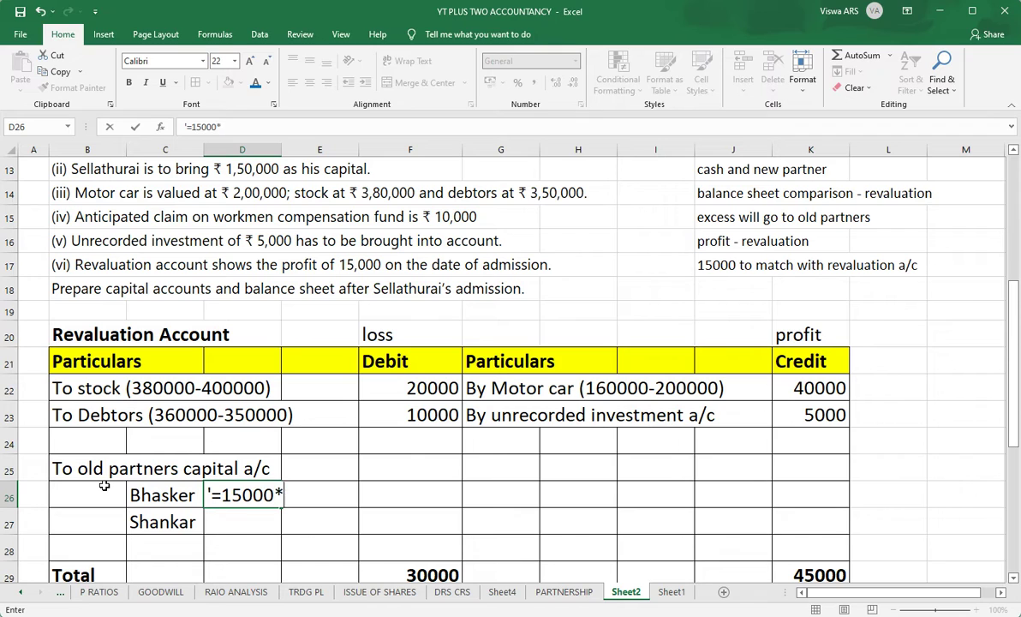
text(3/5)
key(Return)
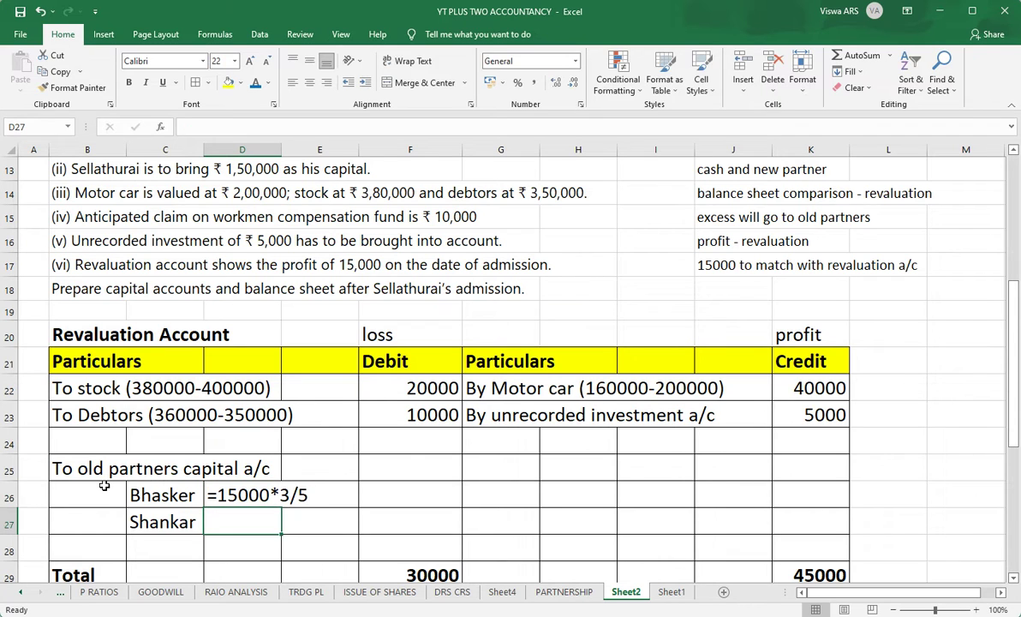
text(')
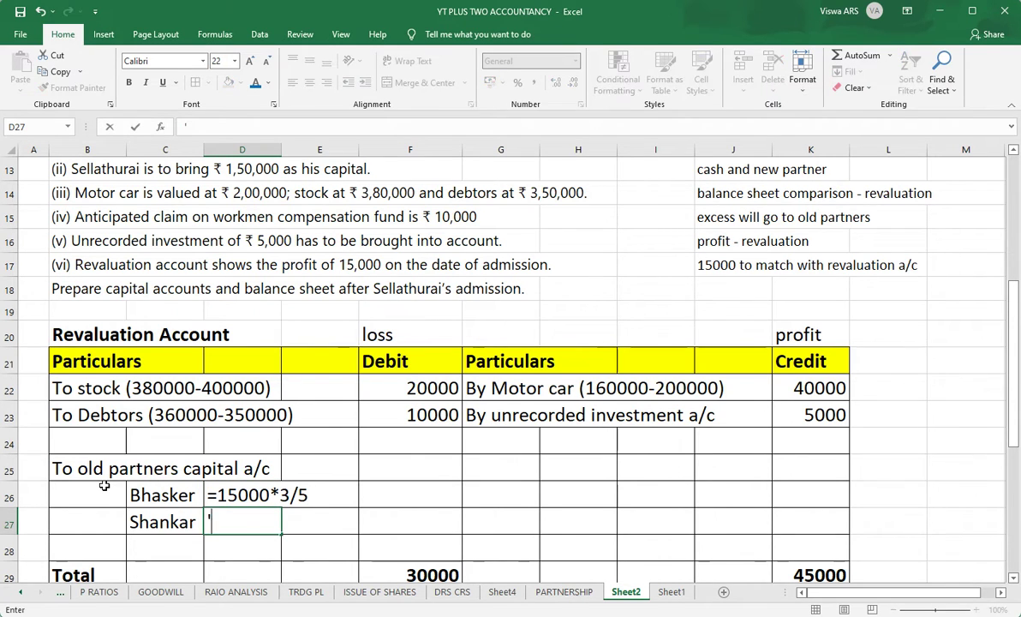
text(15000)
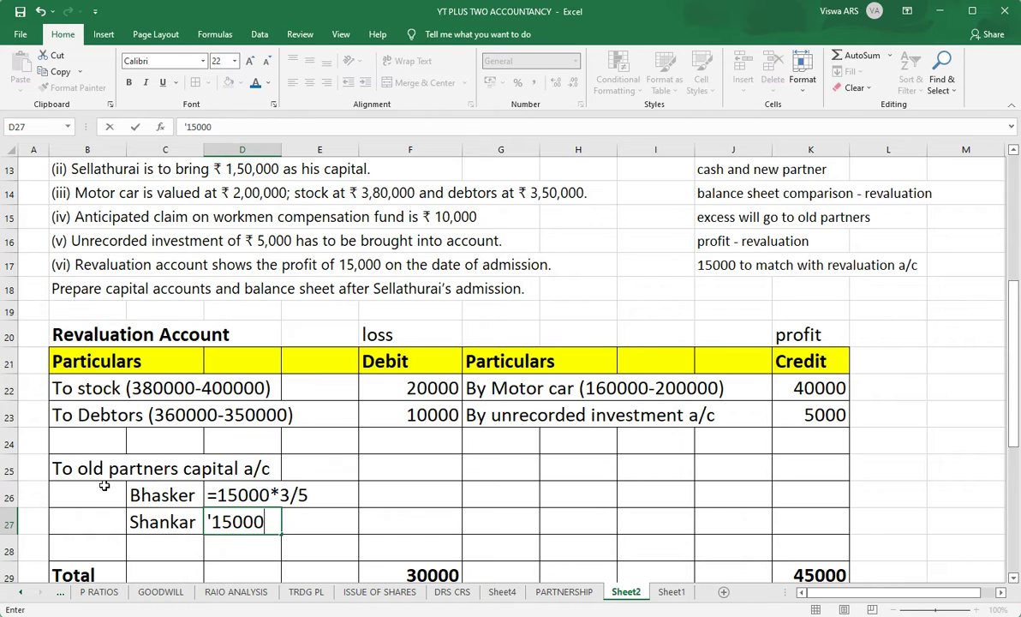
text(*2/5)
key(Up)
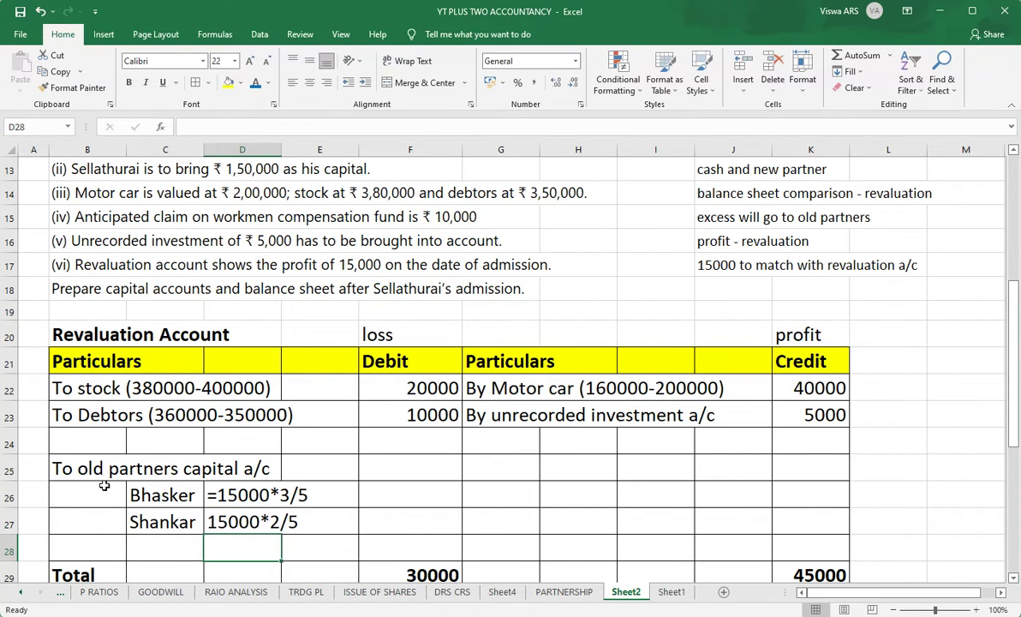
Enter the old partners' profit shares in the Debit column, 9000 in F26 and 6000 in F27
key(Right)
key(Right)
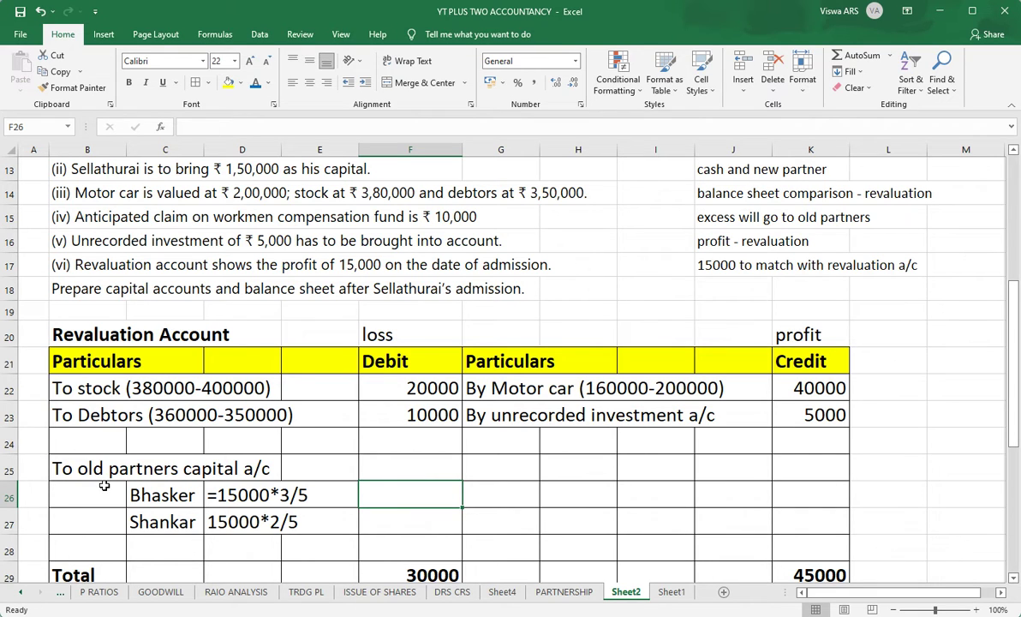
text(9000)
key(Return)
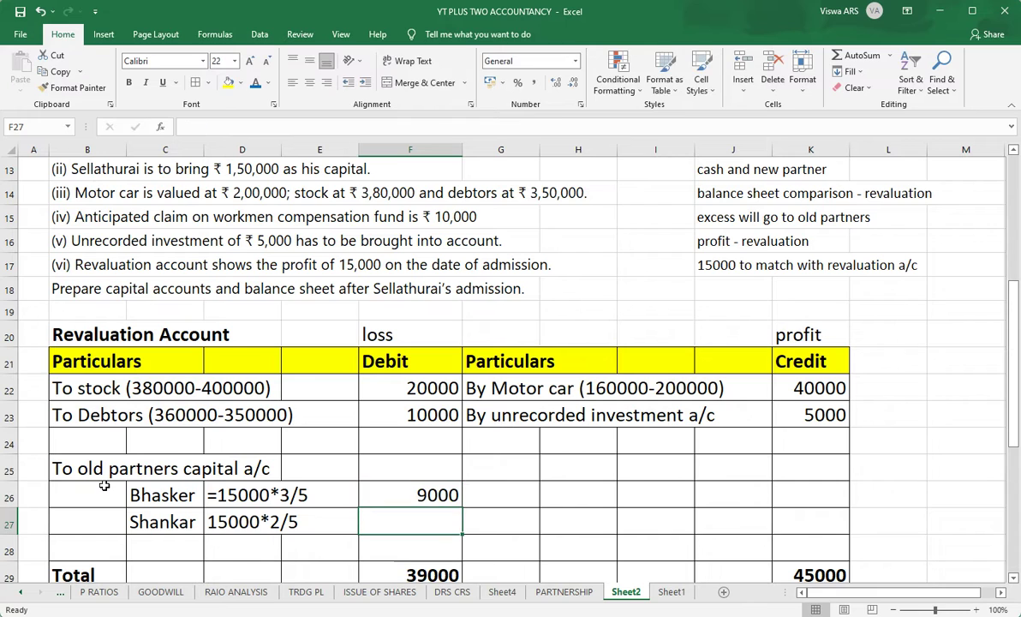
text(6000)
key(Return)
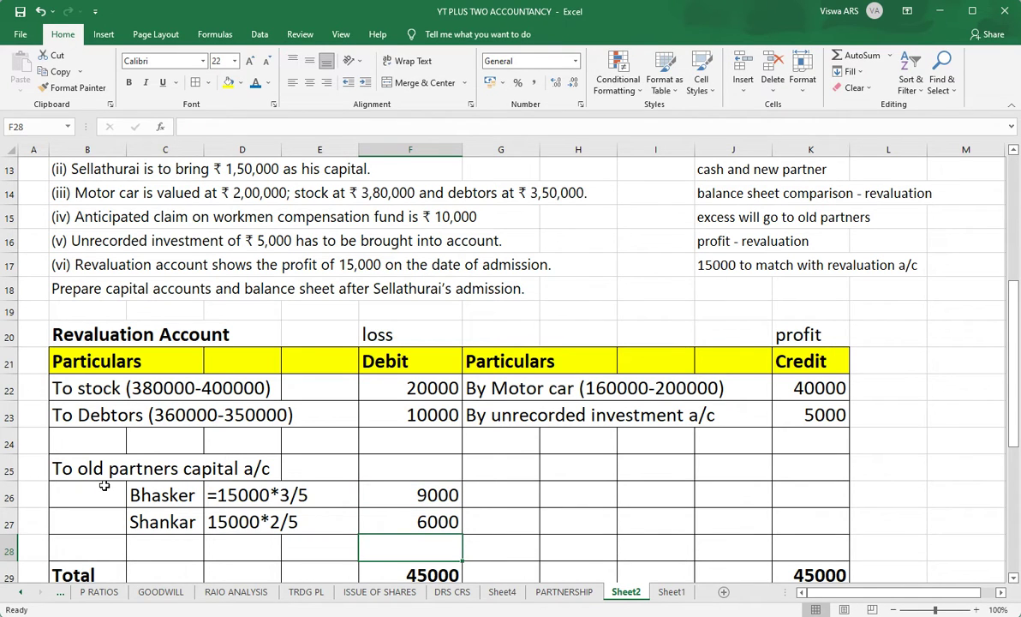
Highlight the revaluation-related notes in J17, J14 and J16 with yellow fill
click(714, 265)
click(228, 82)
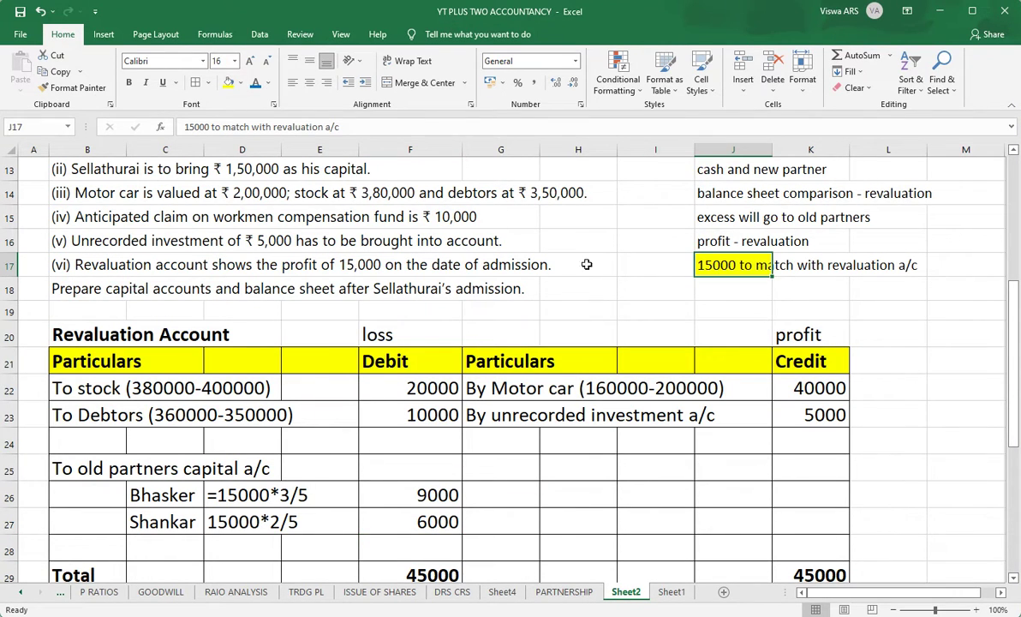
scroll(692, 335, up, 1)
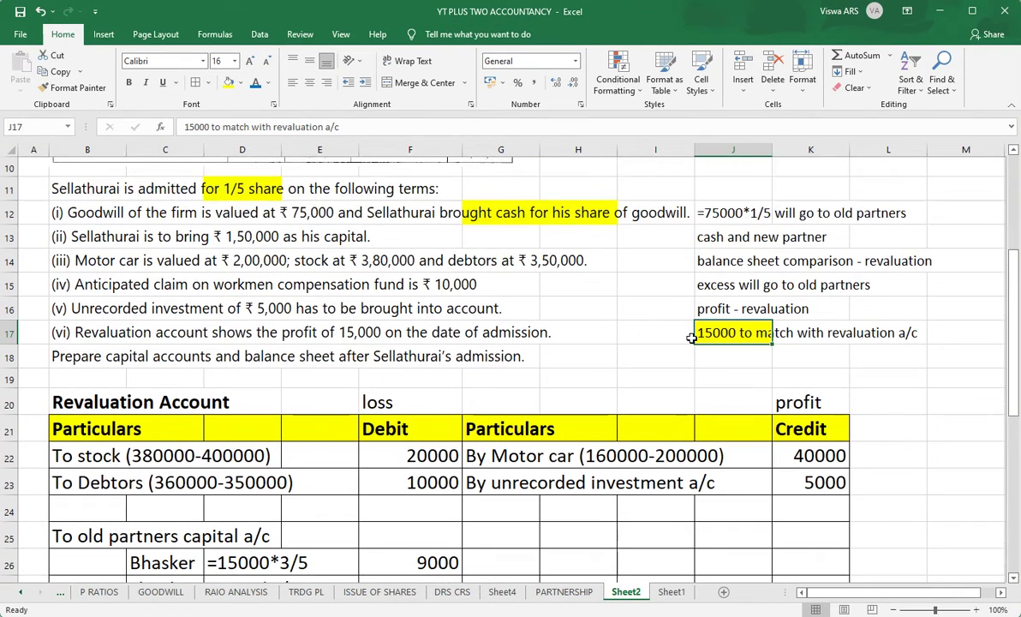
click(726, 263)
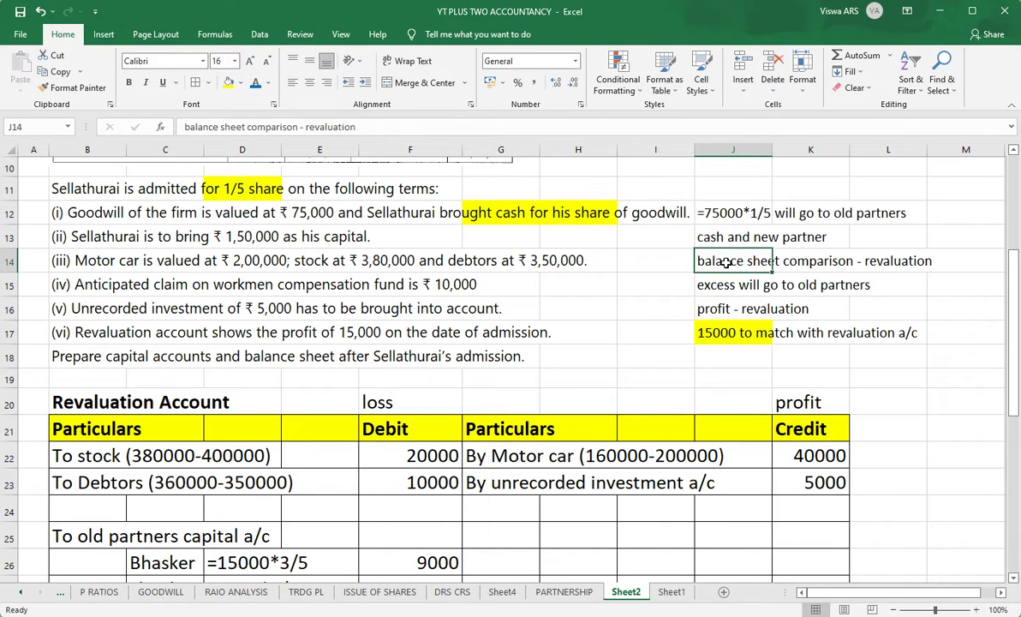
click(229, 83)
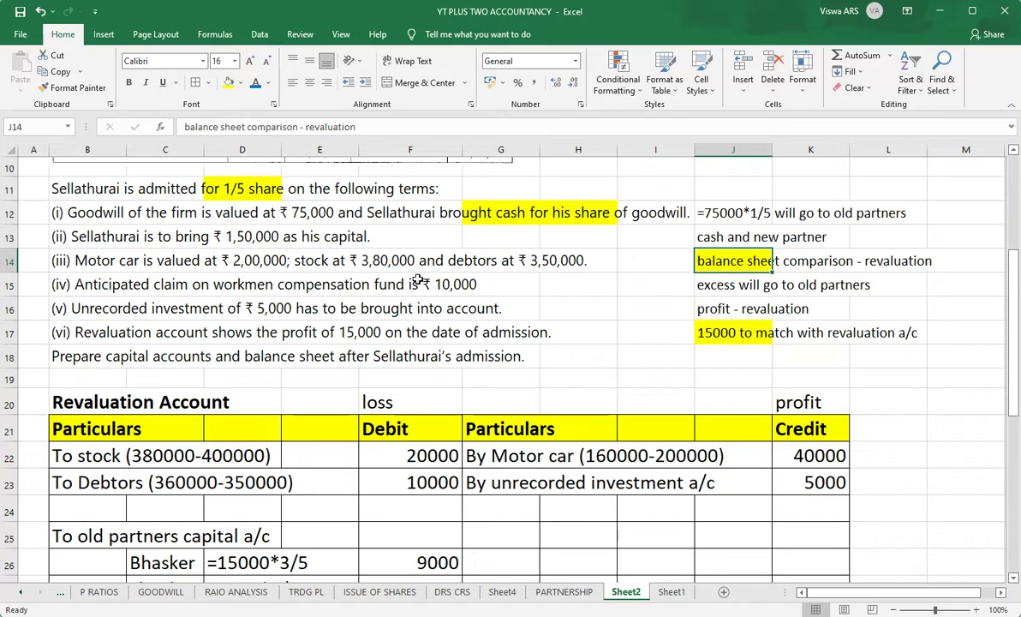
click(701, 304)
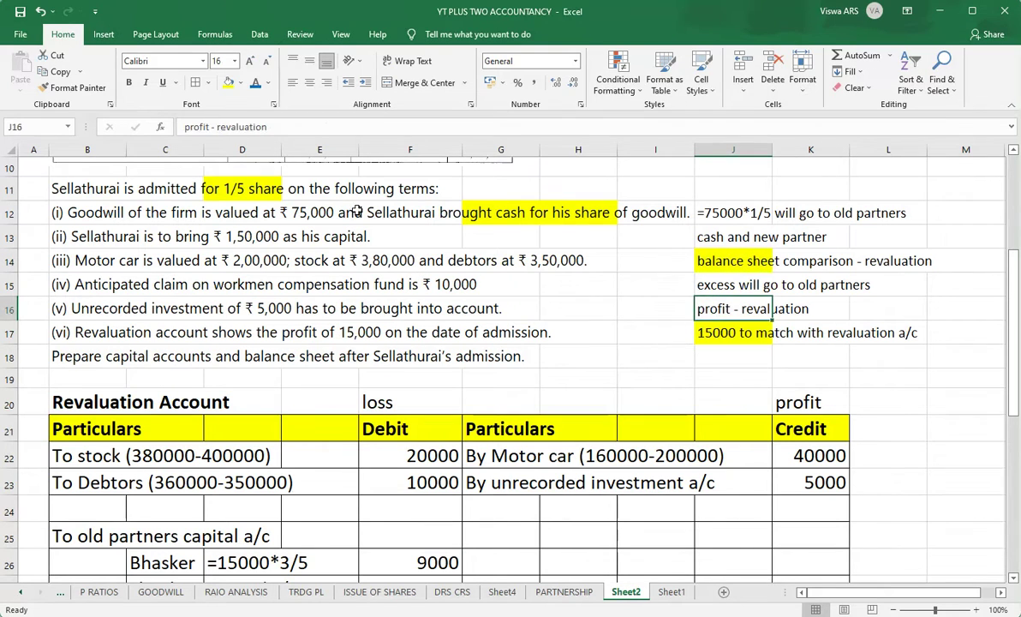
click(229, 83)
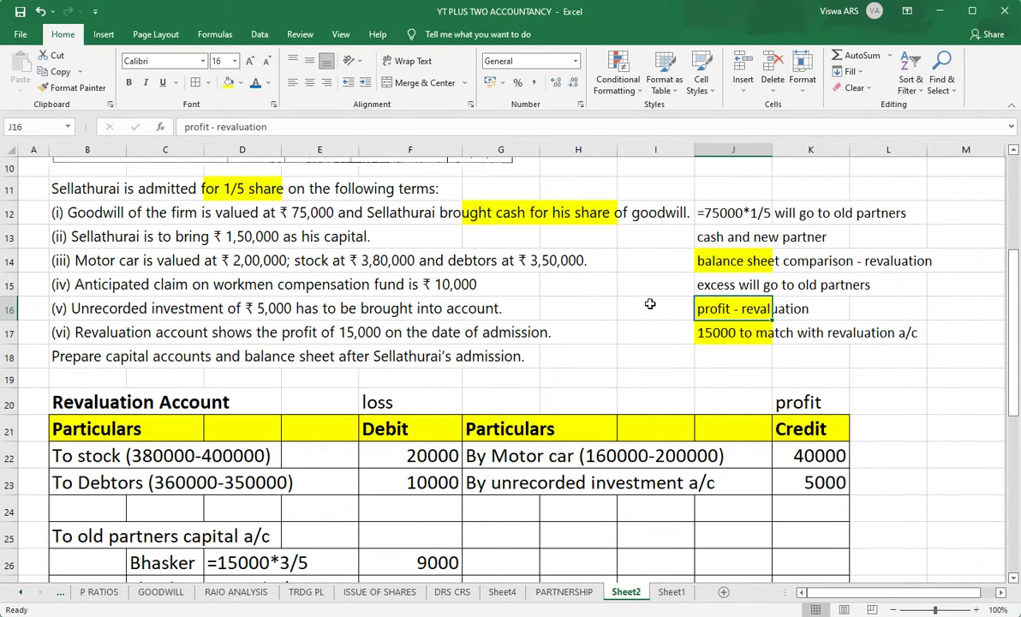
click(718, 212)
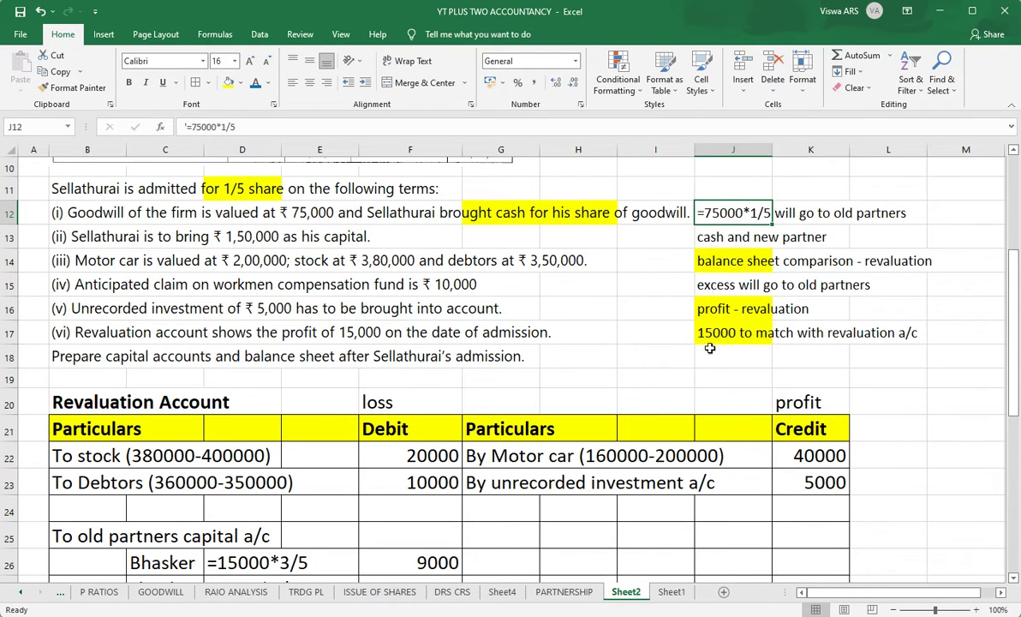
scroll(715, 368, down, 2)
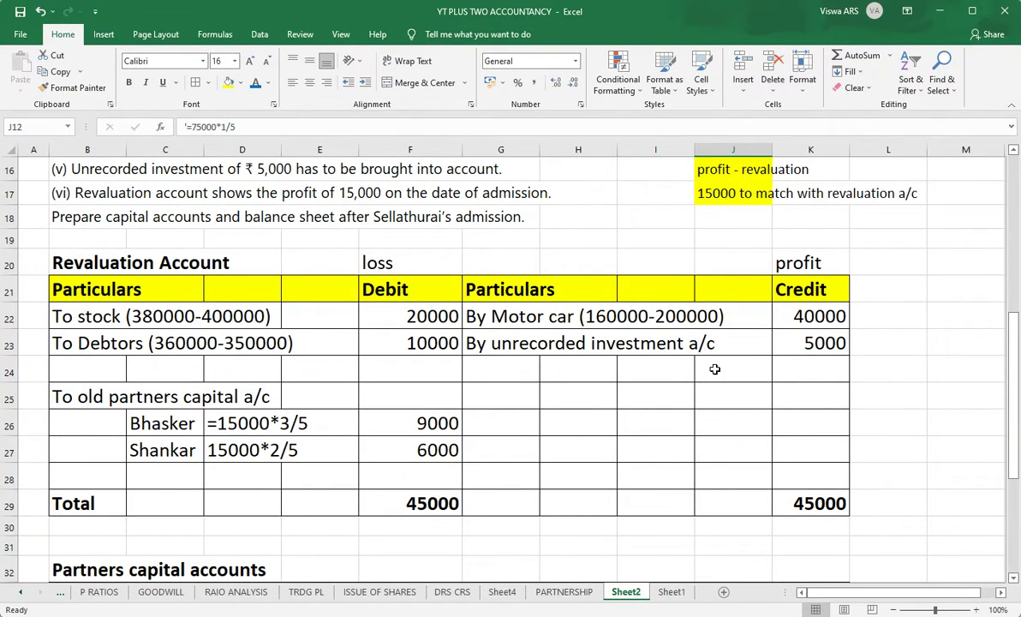
Enter "By balance b/d" in G34 as the first credit-side particular of the partners capital accounts
scroll(714, 368, down, 3)
click(507, 402)
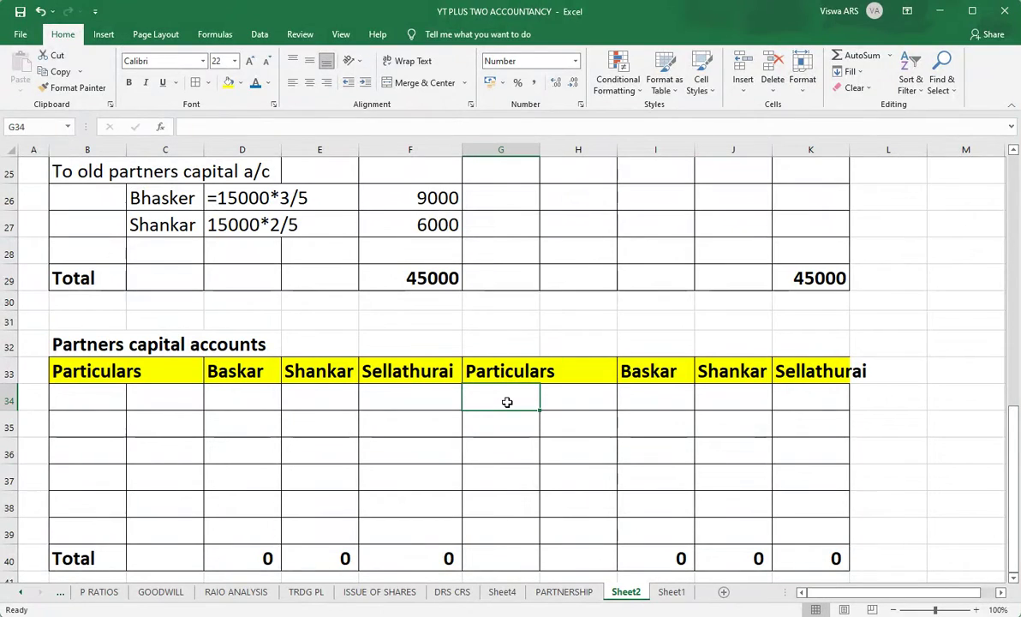
text(By balan)
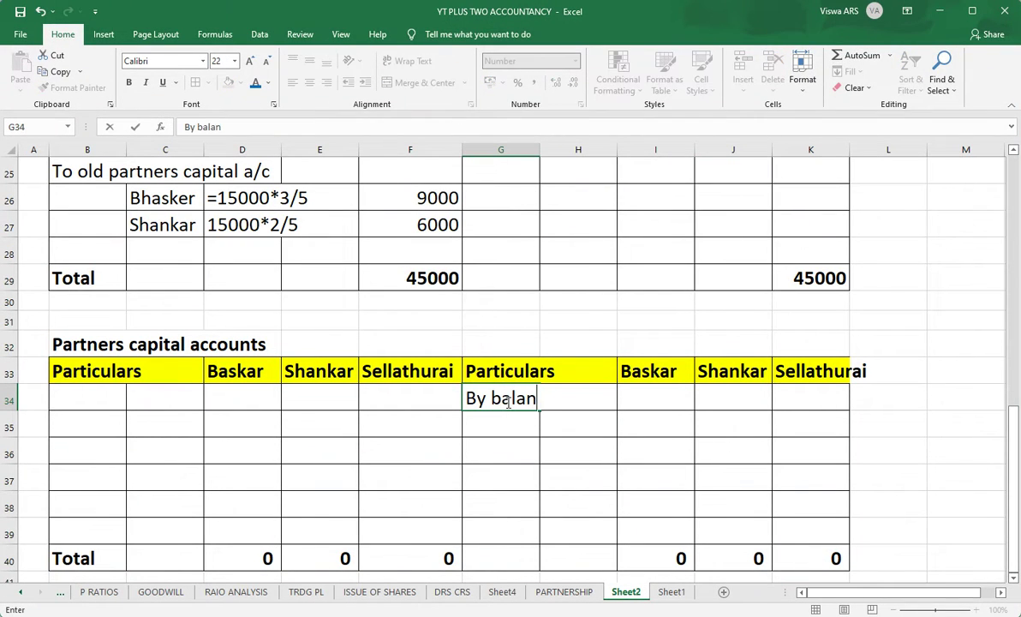
text(ce b/d)
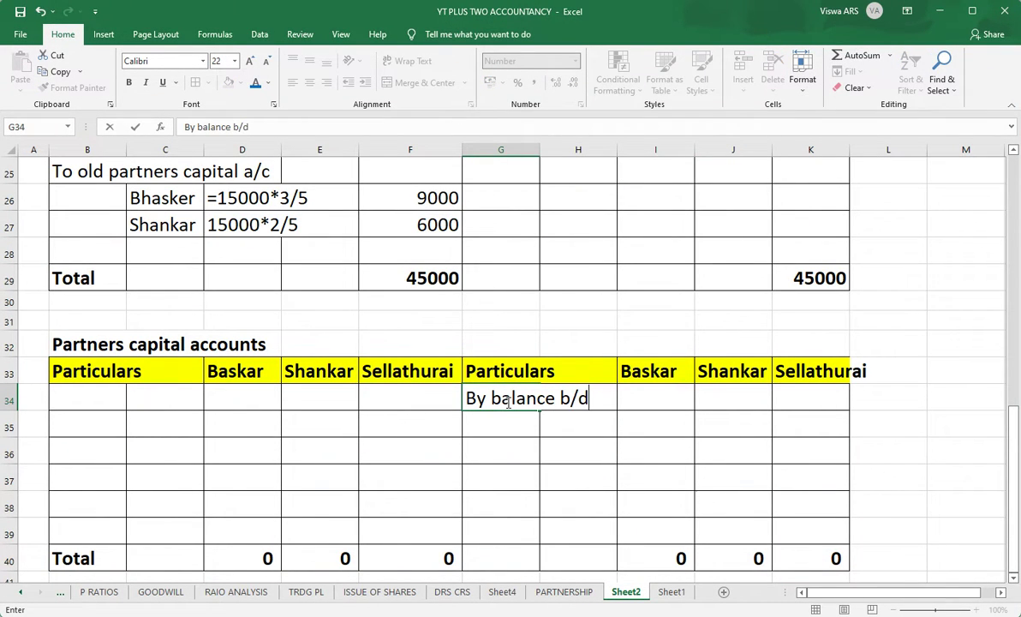
key(Up)
Enter the old partners' opening capital balances, 400000 in I34 and 300000 in J34, and widen columns I and J to fit them
key(Page_Up)
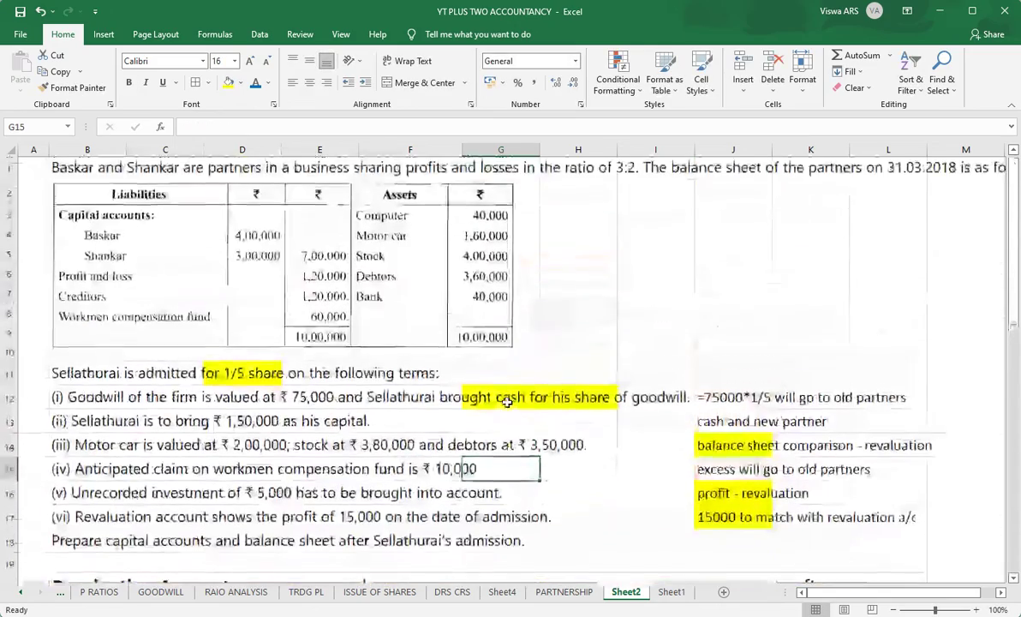
scroll(507, 402, down, 7)
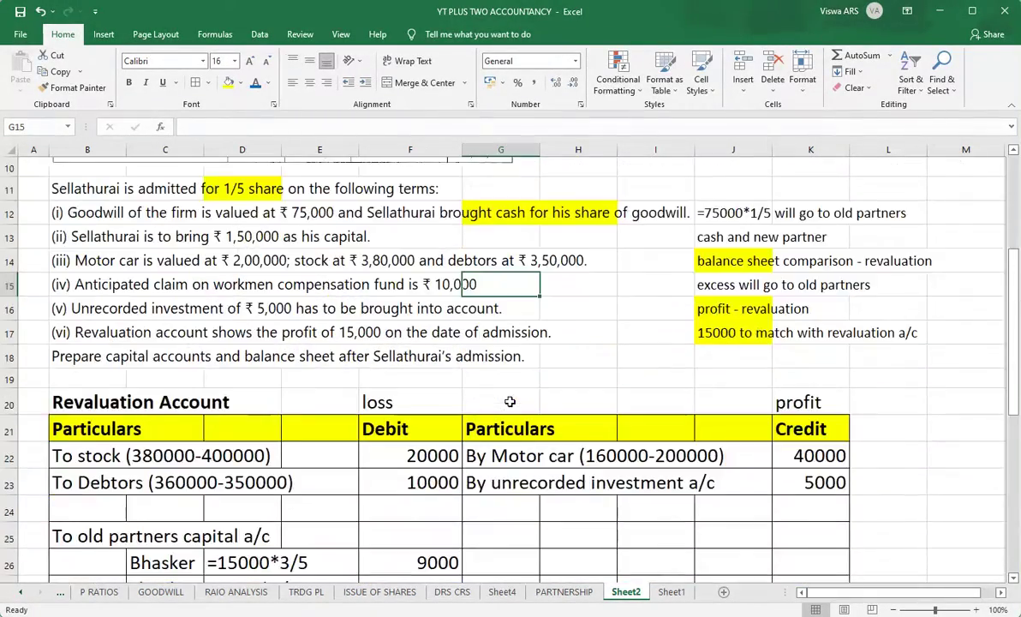
click(658, 485)
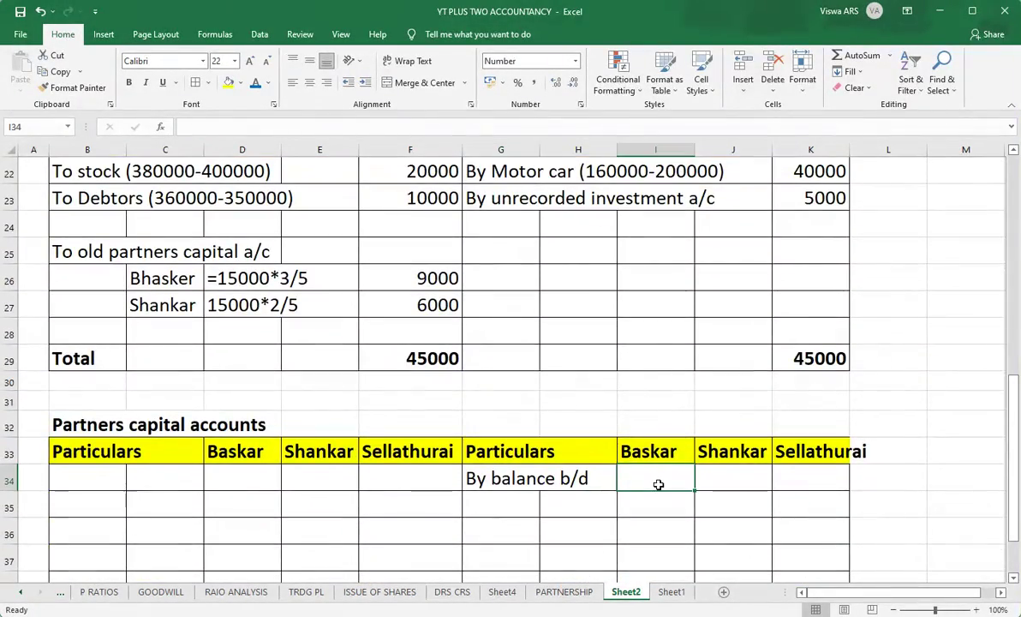
text(400000)
key(Tab)
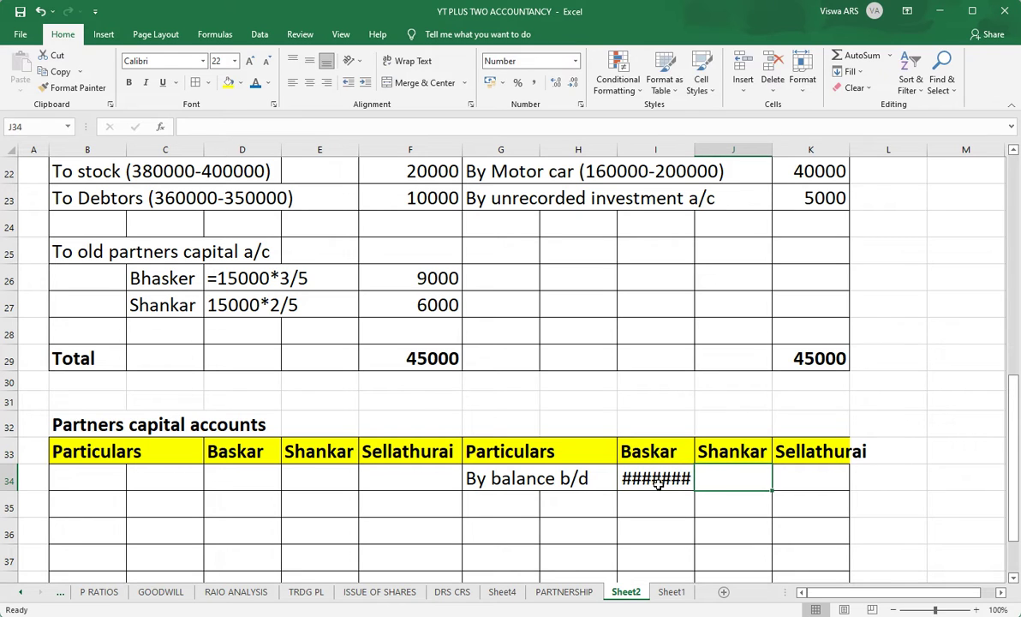
text(300)
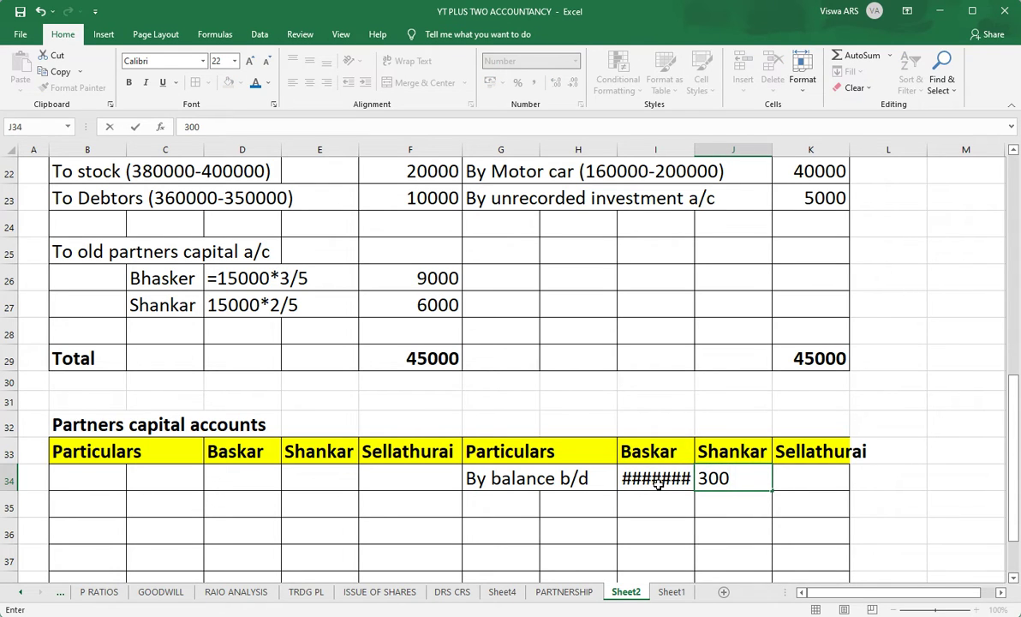
text(000)
key(Return)
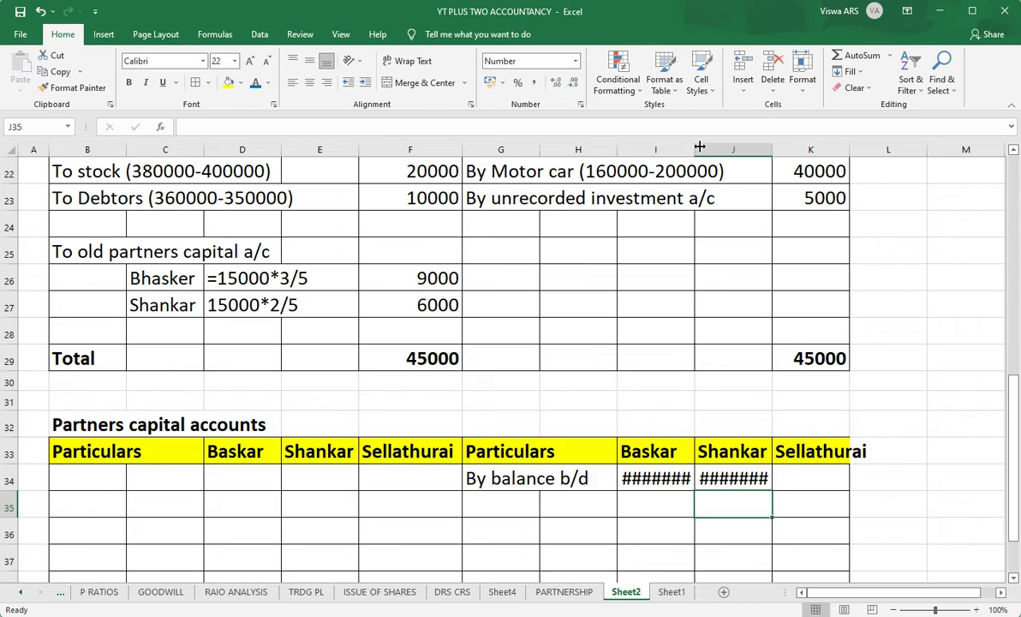
drag(700, 148, 712, 147)
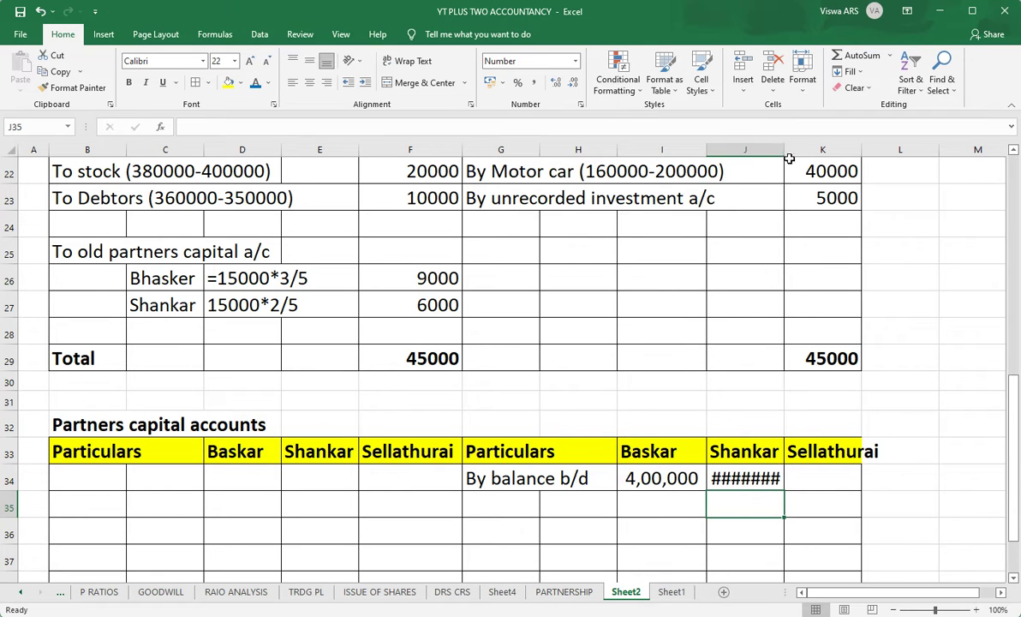
drag(783, 149, 796, 149)
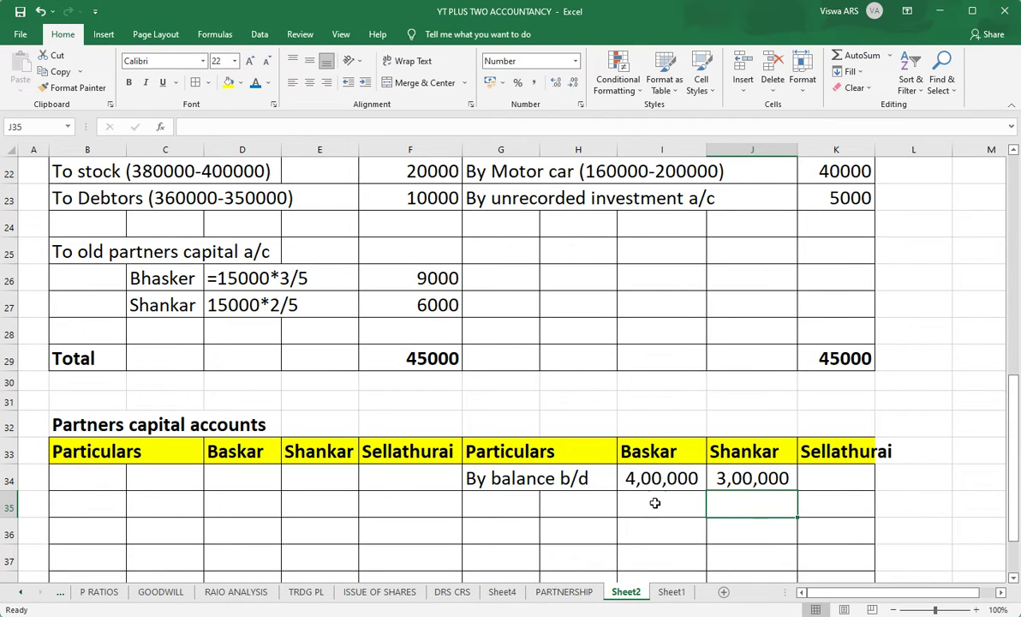
Enter "By revaluation profit" in G35 below the opening balance entry
click(494, 505)
text(By )
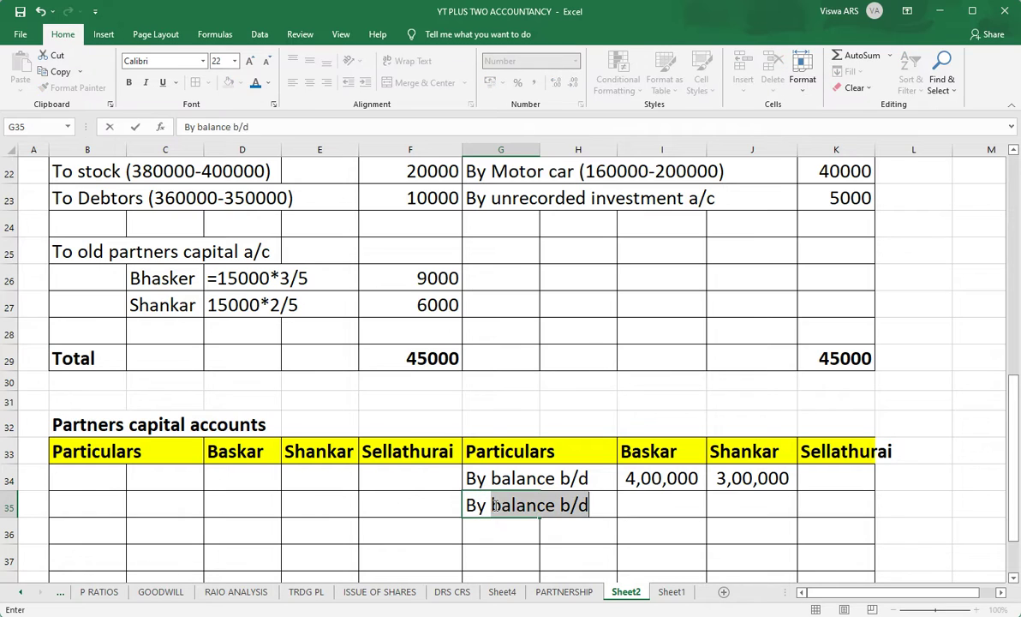
text(revaluation profit)
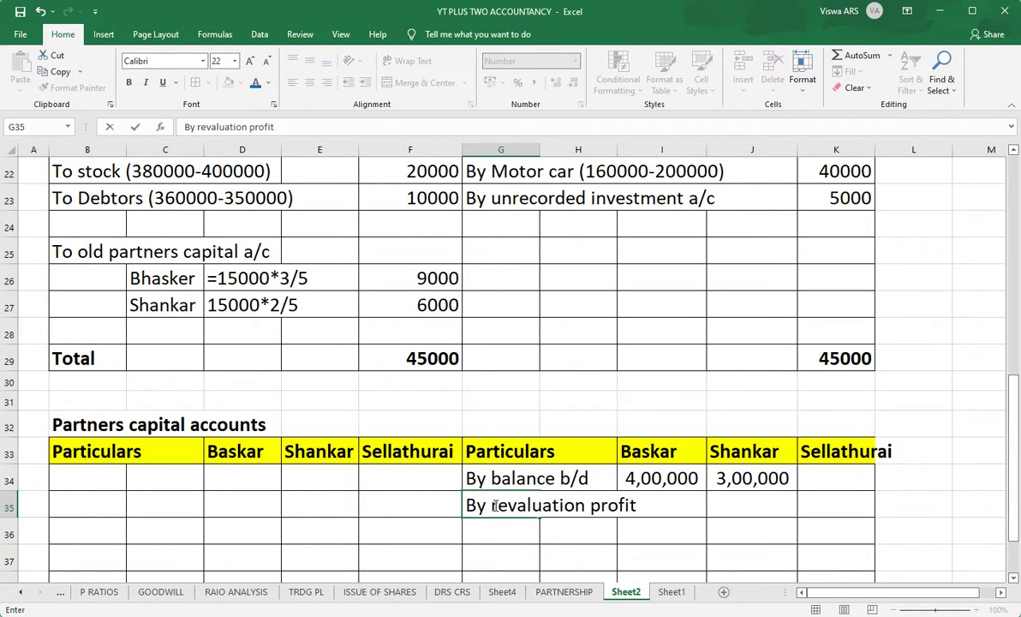
key(Tab)
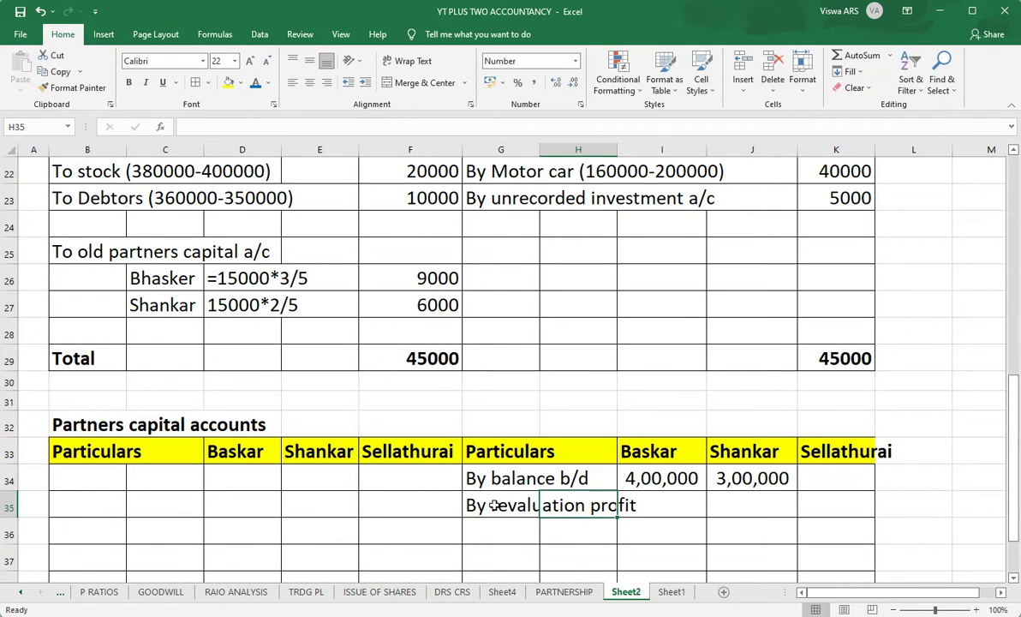
text(9000)
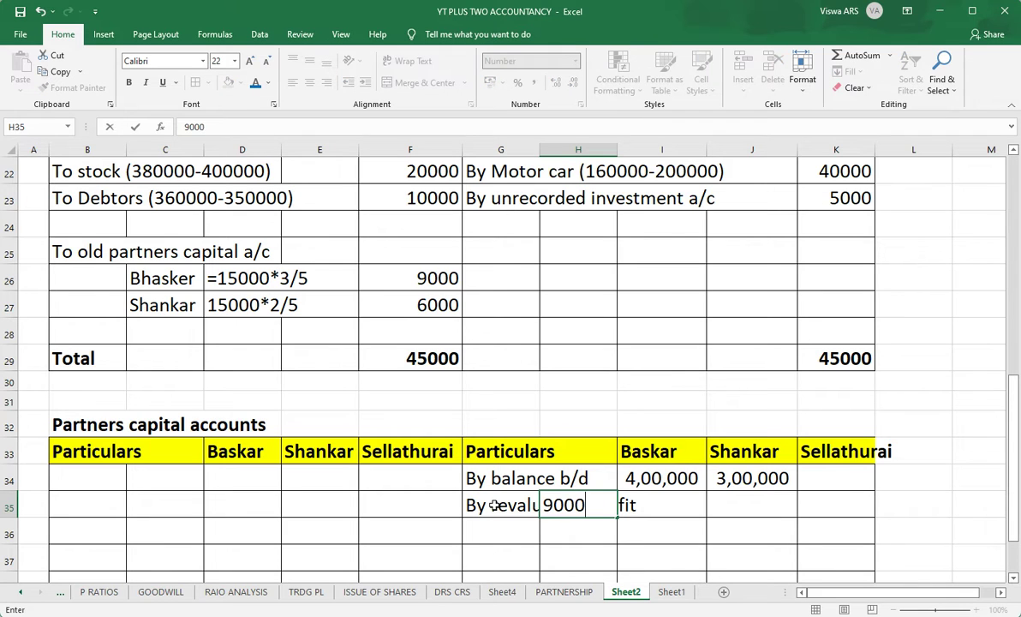
key(Tab)
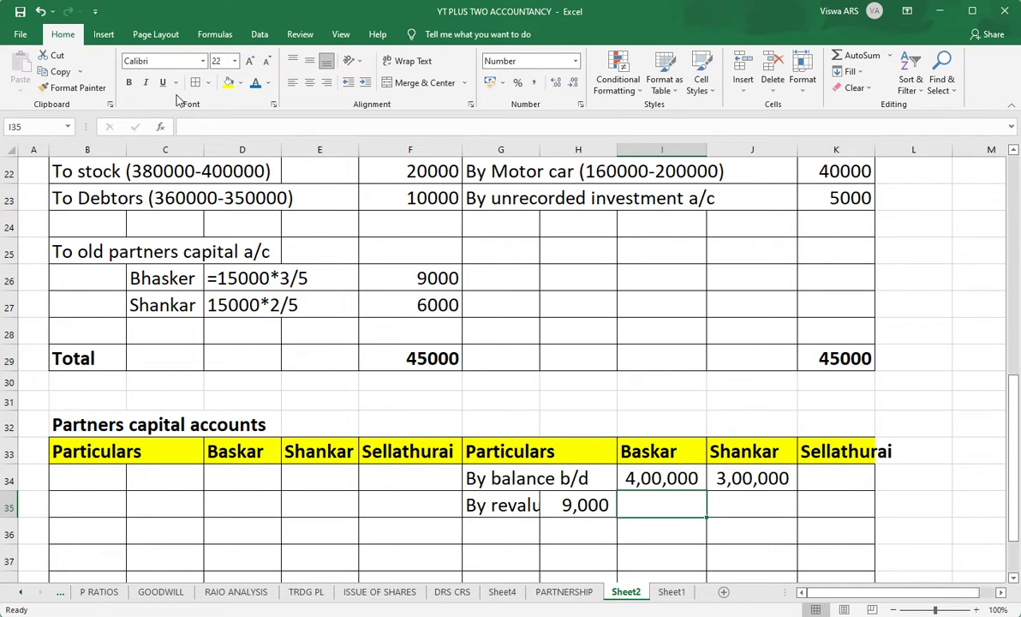
click(40, 11)
Enter the old partners' revaluation profit shares, 9000 in I35 and 6000 in J35
click(675, 508)
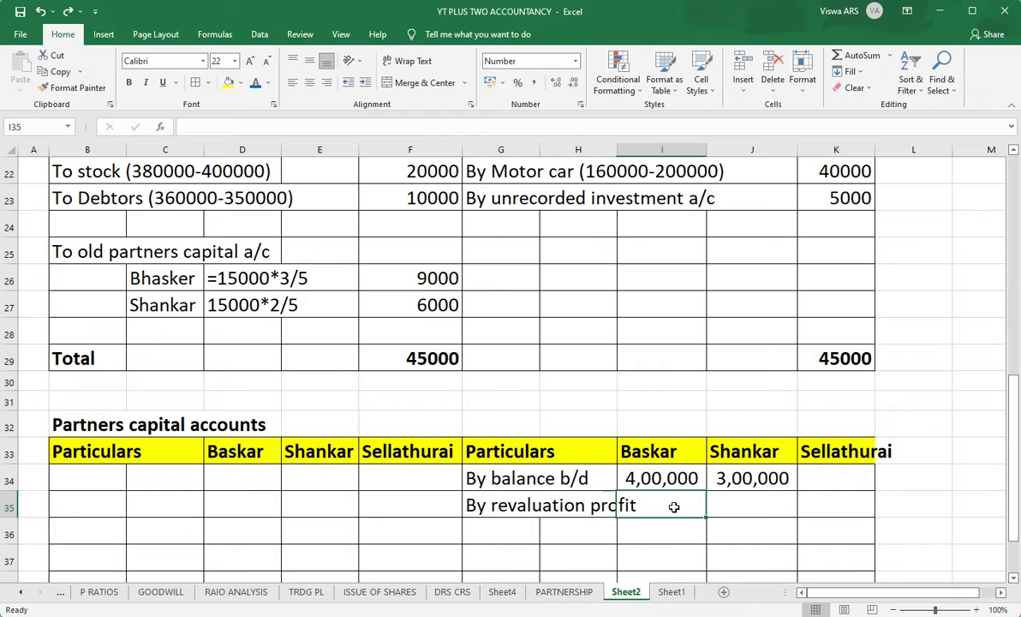
text(9000)
key(Tab)
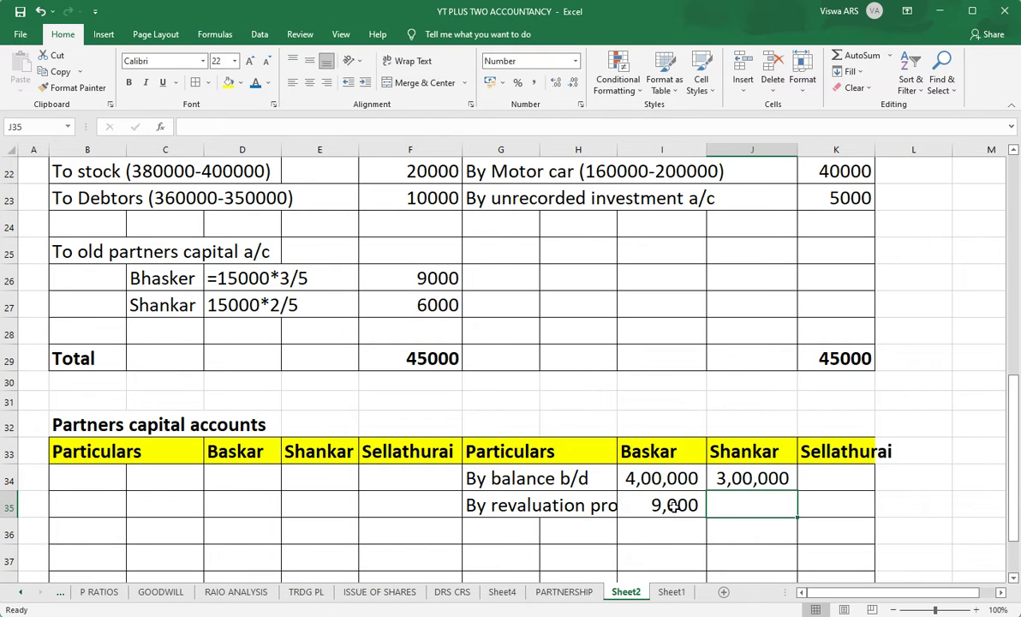
text(6000)
key(Return)
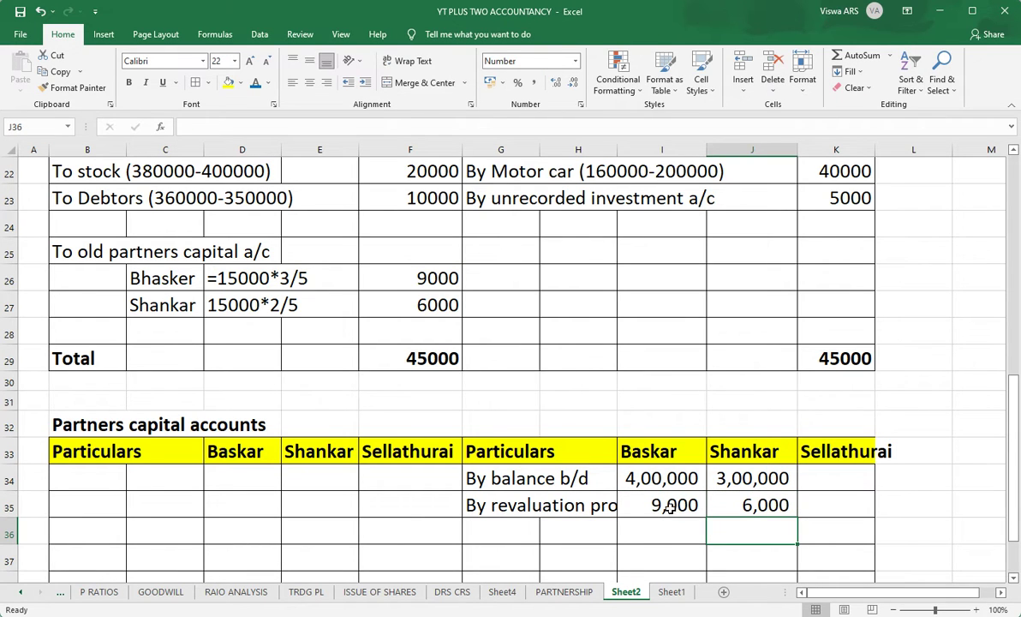
Check the goodwill term in the problem and enter "By goodwill" in G36
click(500, 534)
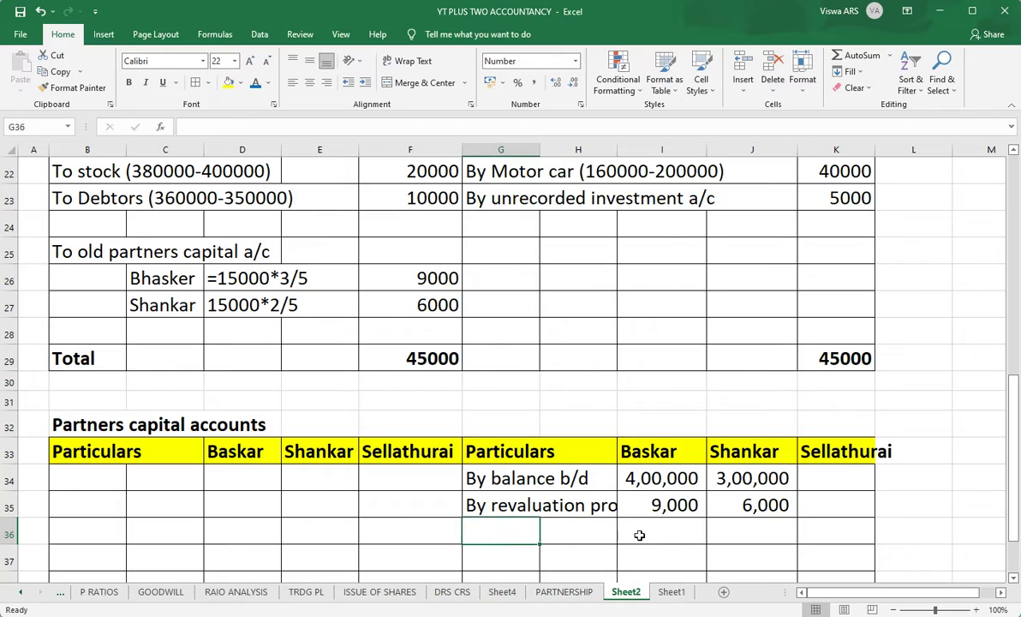
scroll(719, 445, up, 4)
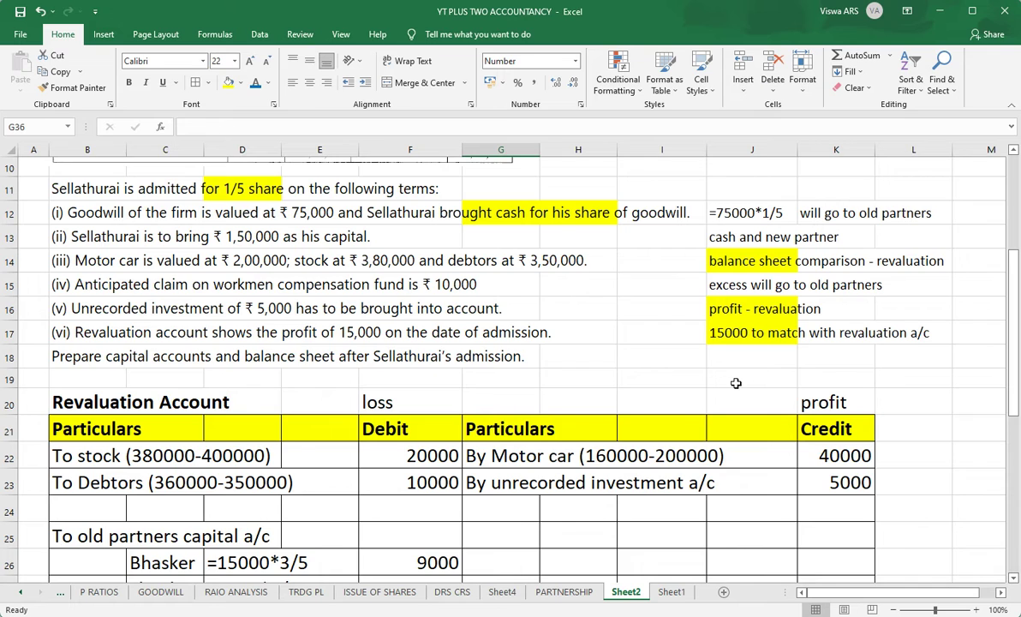
scroll(736, 383, down, 4)
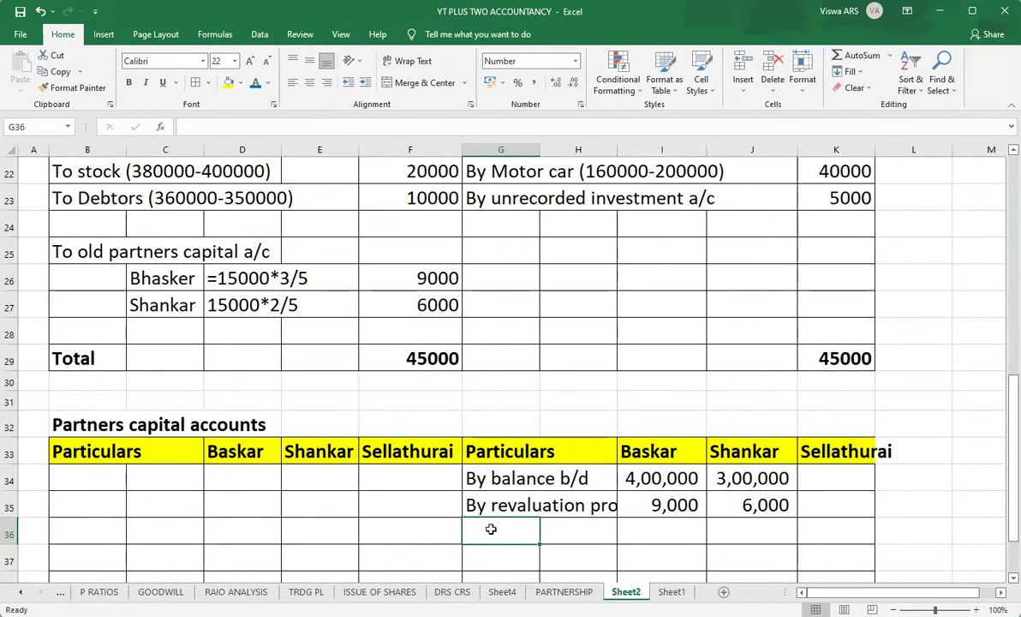
text(By goodwill)
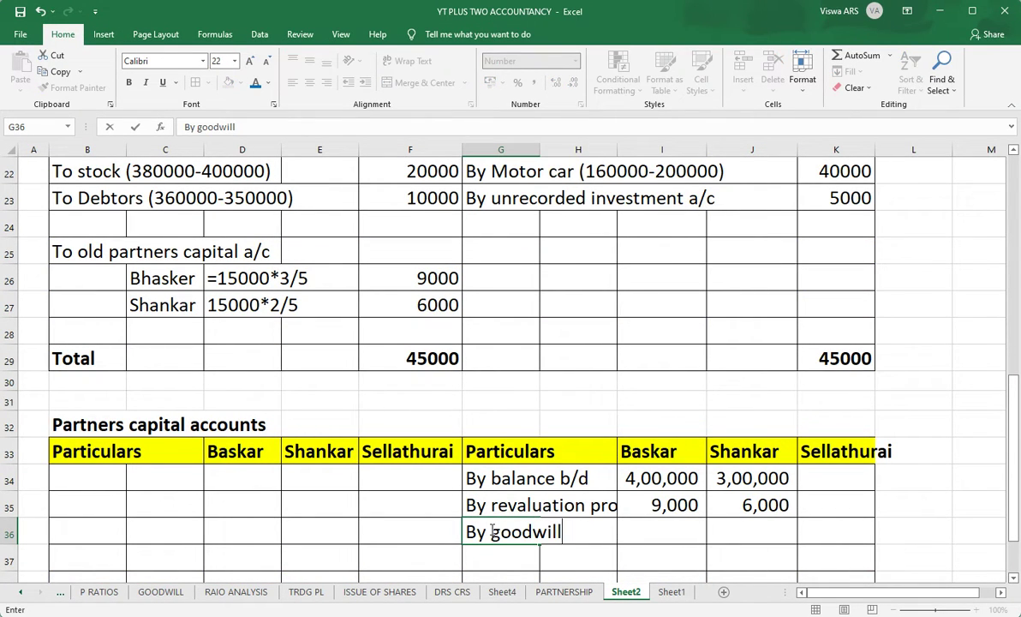
Calculate the new partner's goodwill share beside the capital accounts with =75000*1/5 in L36
click(907, 533)
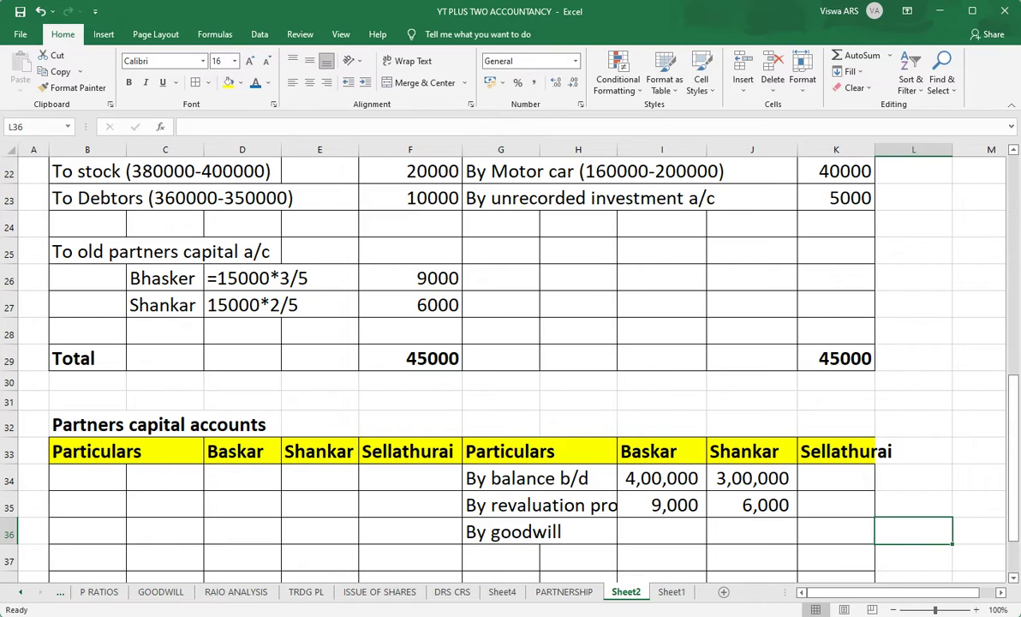
text(=75000*1/5)
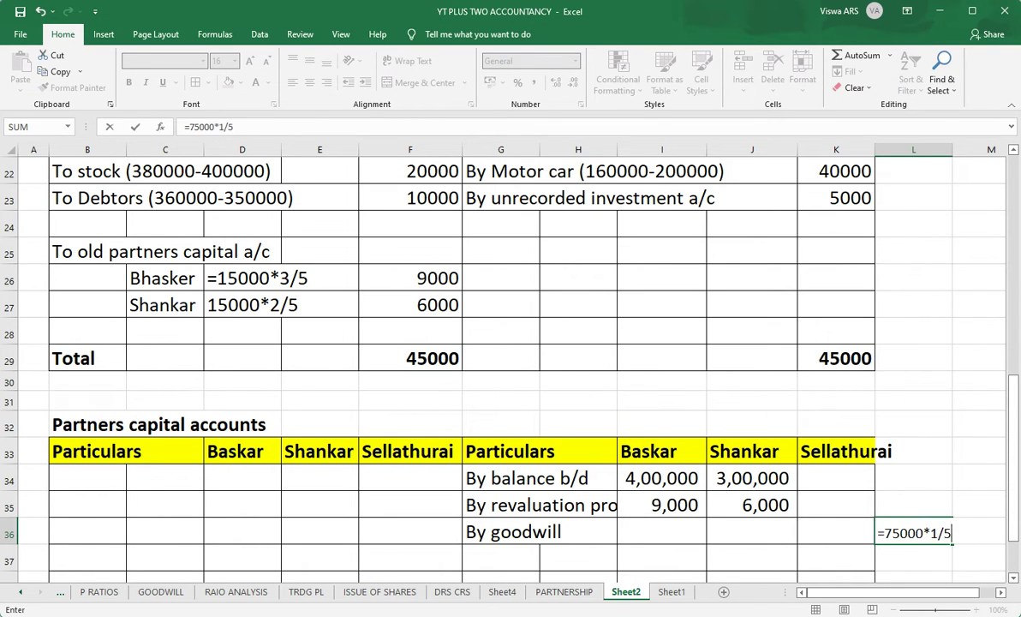
key(Return)
click(914, 532)
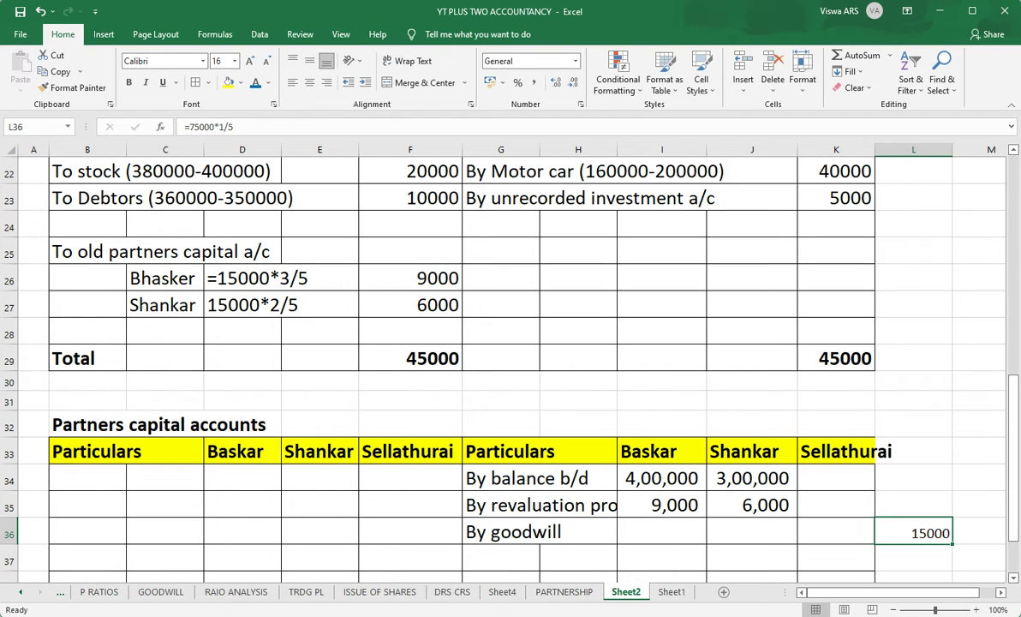
Enter the old partners' goodwill shares in the goodwill row, 9000 in I36 and 6000 in J36
key(Left)
key(Left)
key(Left)
click(661, 504)
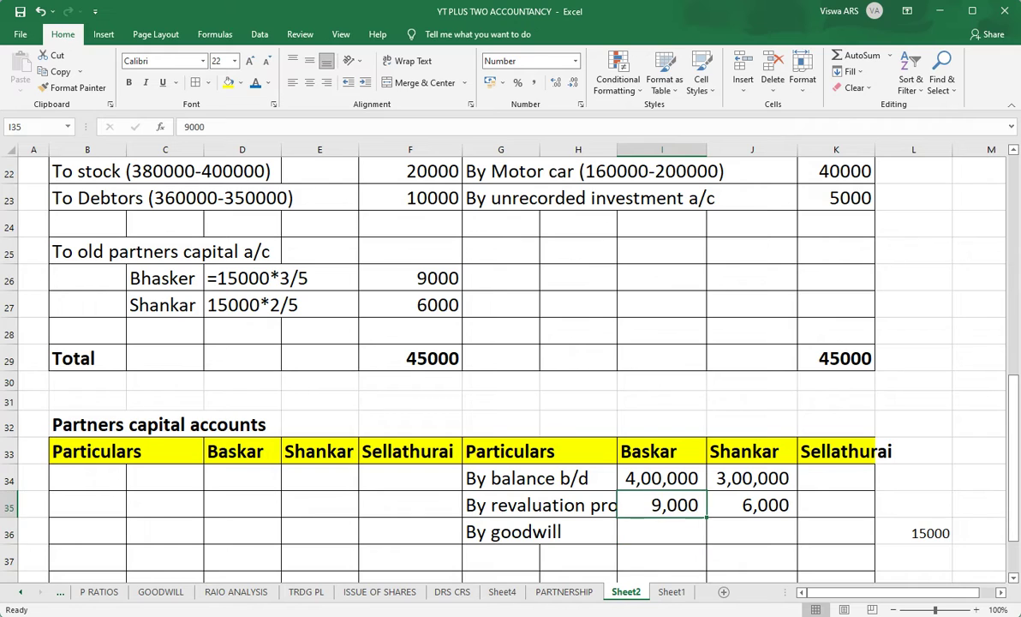
click(661, 532)
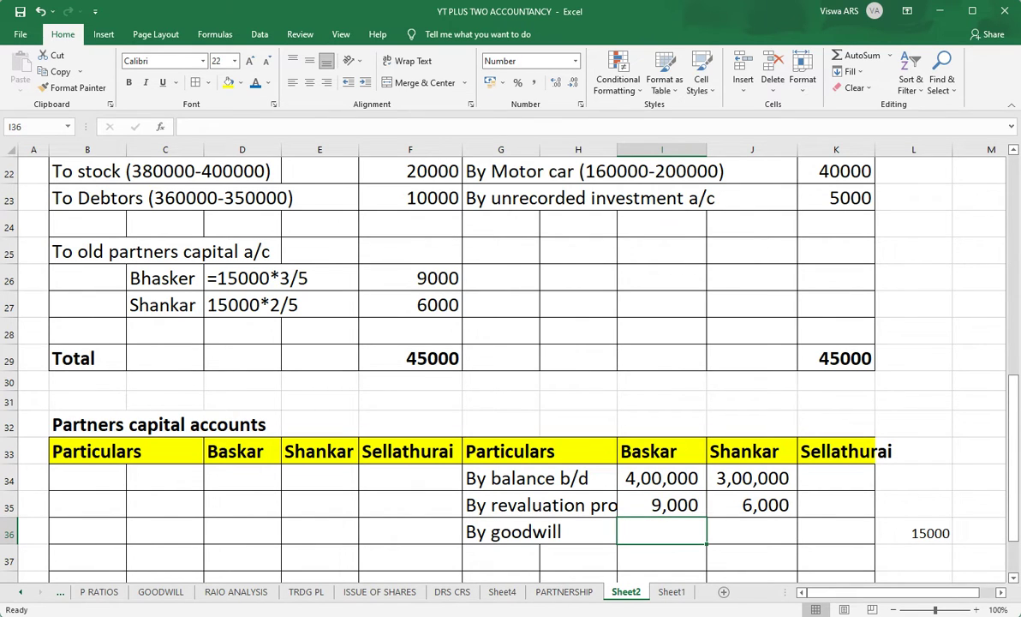
text(9000)
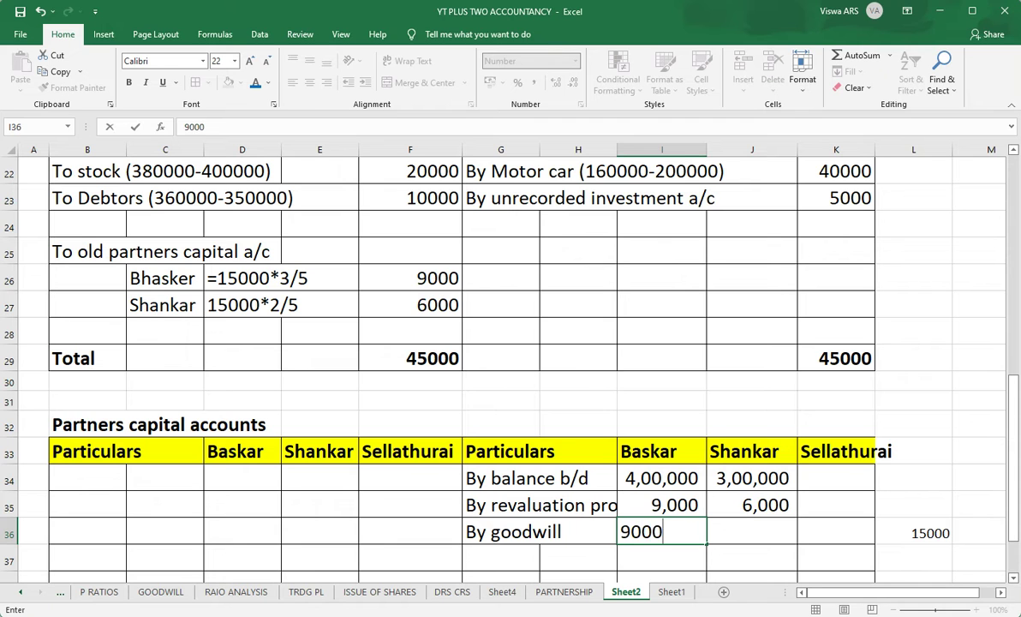
key(Tab)
text(6000)
key(Return)
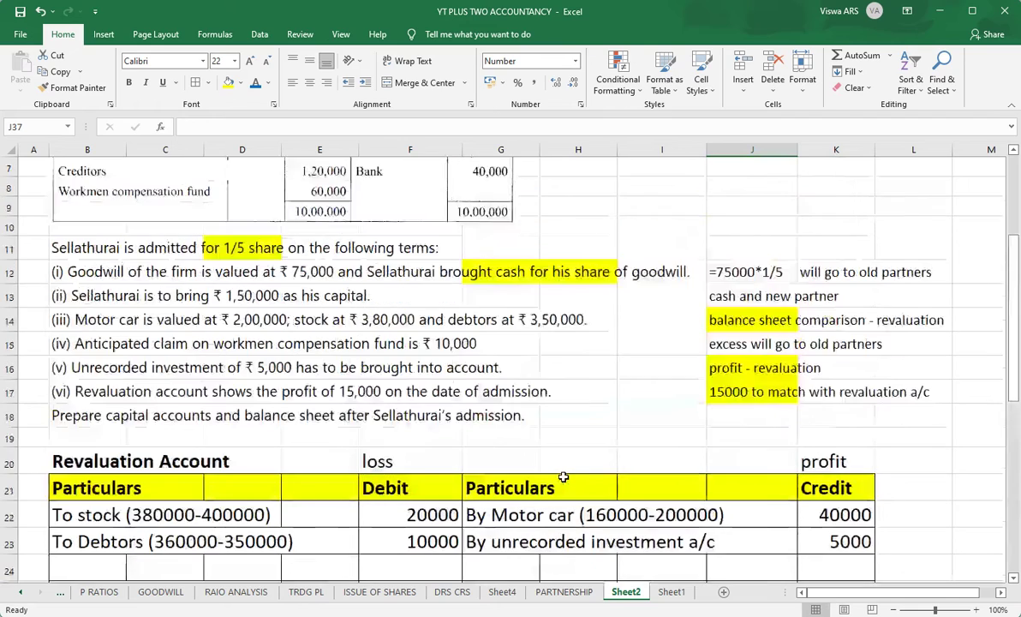
Highlight the goodwill note in J12 and the "cash and new partner" note in J13 with yellow fill
scroll(524, 443, up, 5)
click(753, 415)
click(736, 271)
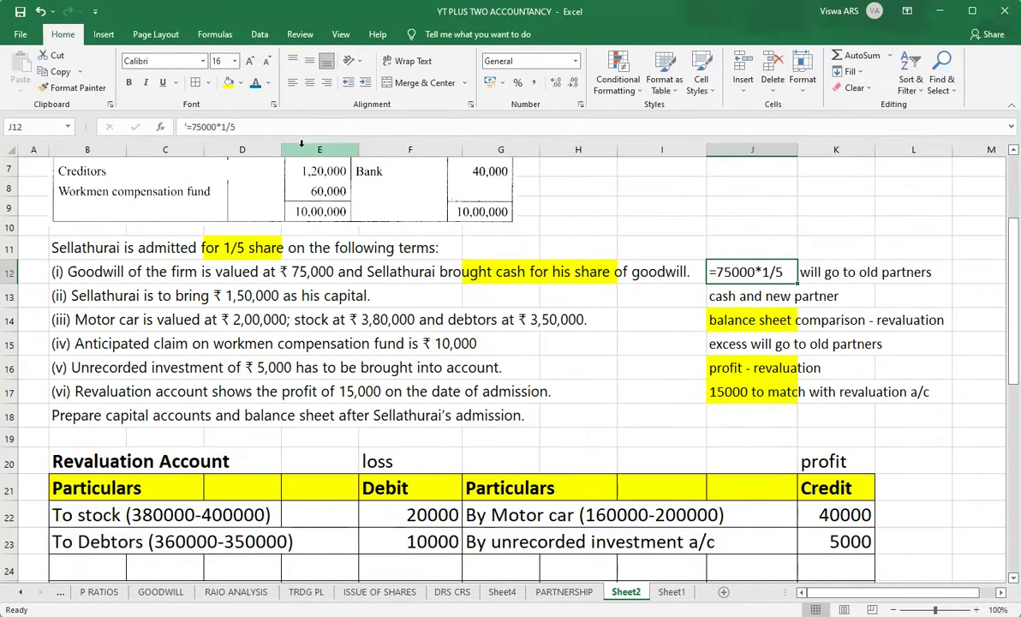
click(229, 82)
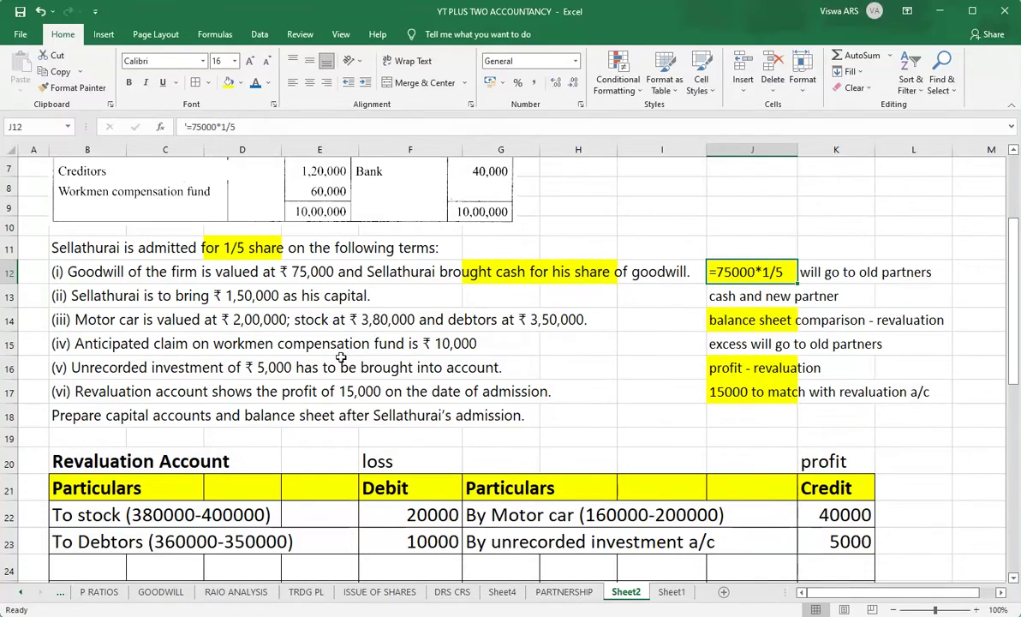
click(715, 291)
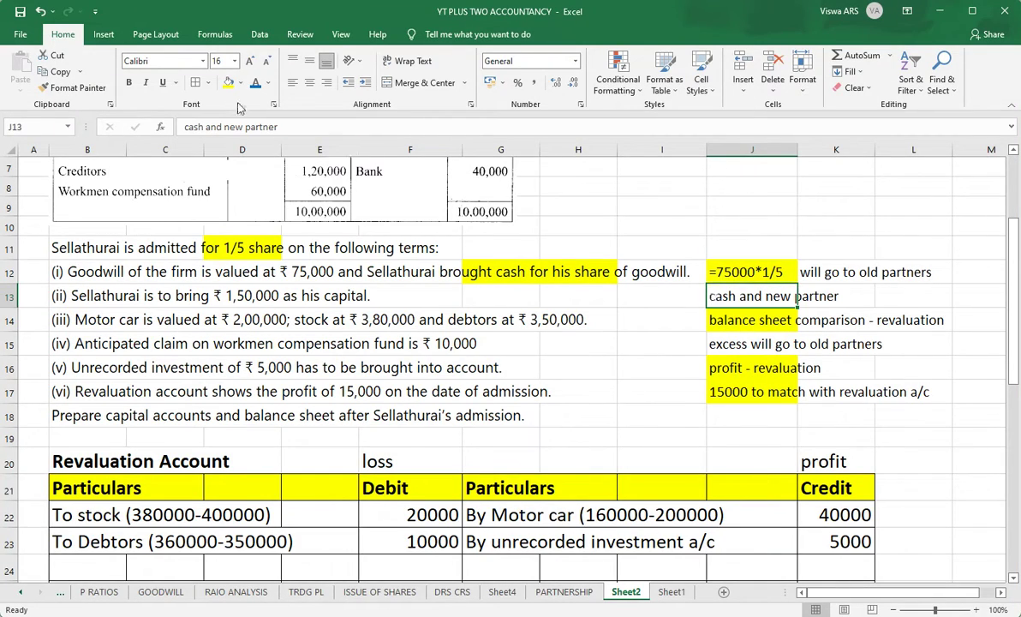
click(227, 82)
Enter "By cash" in G37 with the new partner's capital of 150000 in K37, and widen column K to fit
scroll(490, 415, down, 7)
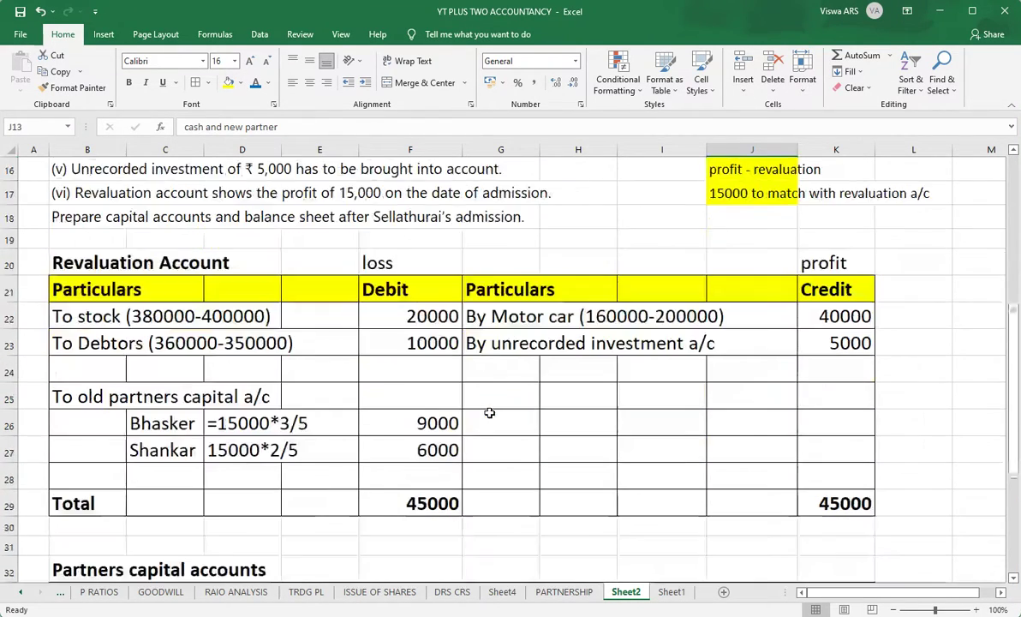
click(506, 402)
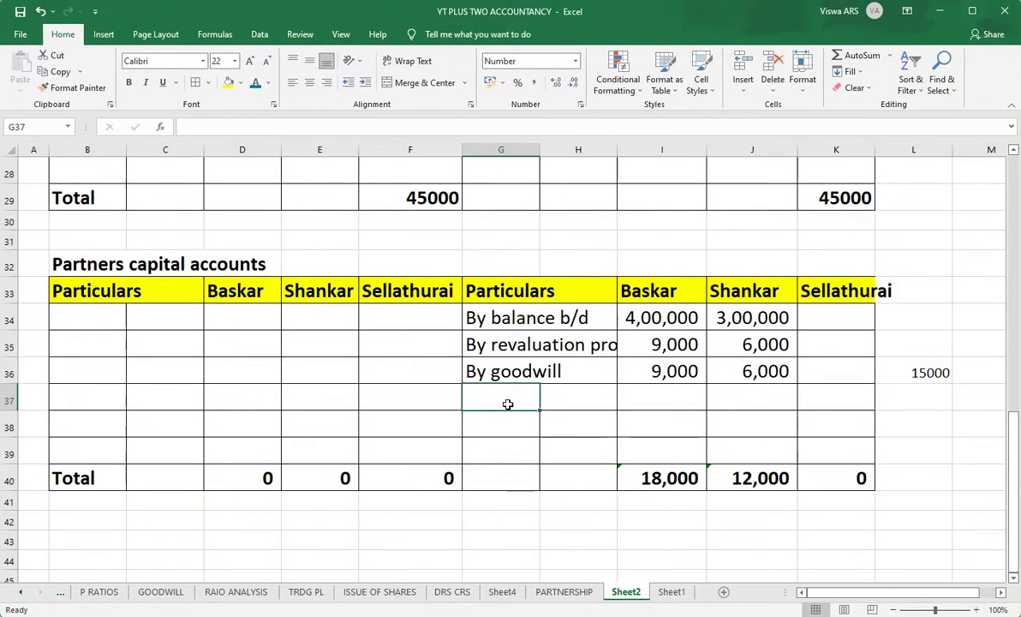
text(By cash)
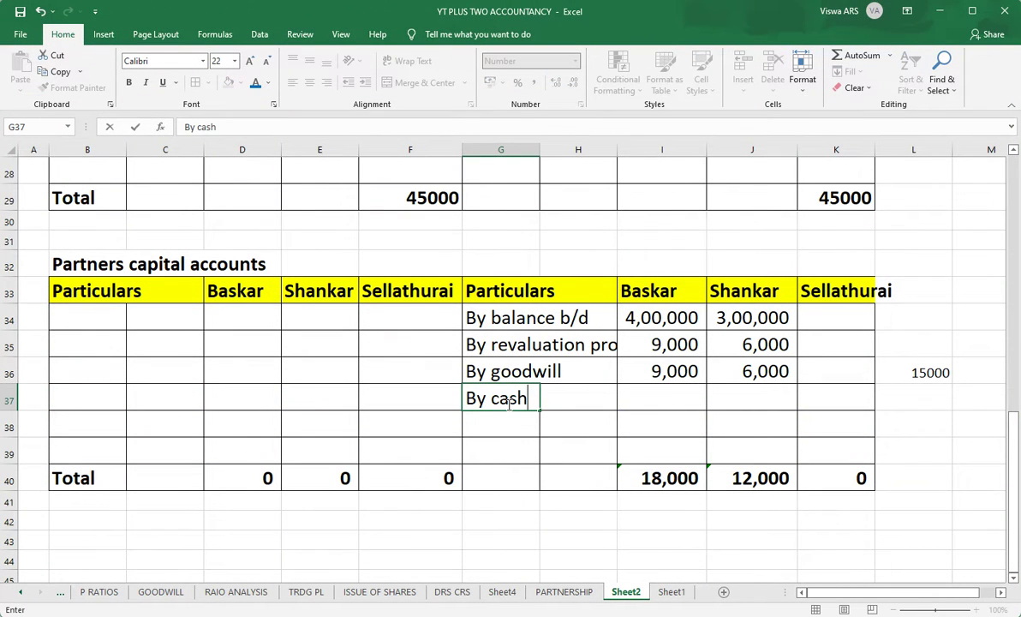
key(Tab)
key(Tab)
key(Tab)
key(Tab)
text(15000)
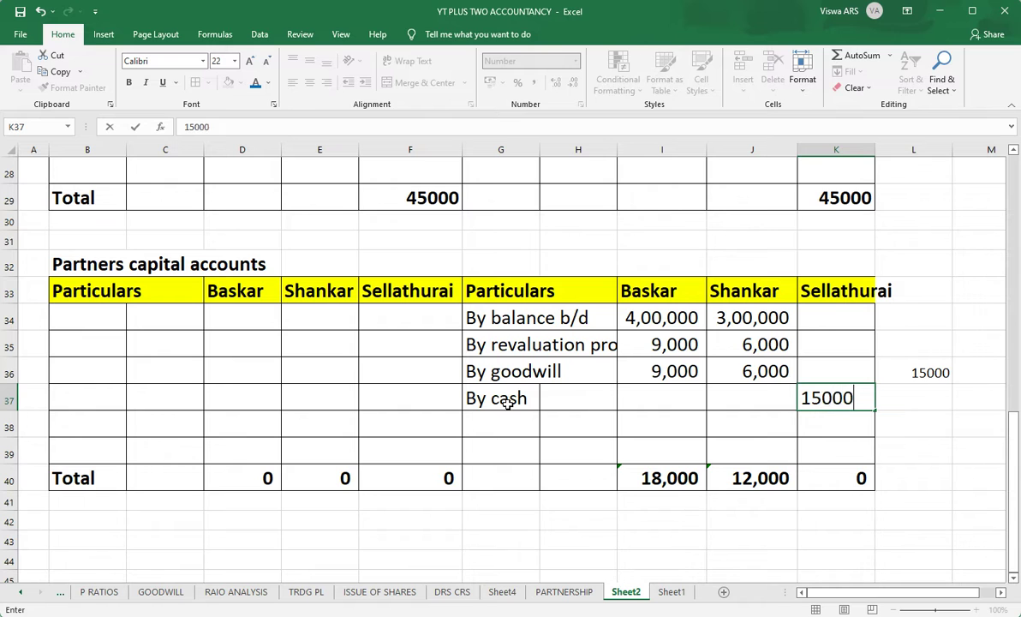
key(Return)
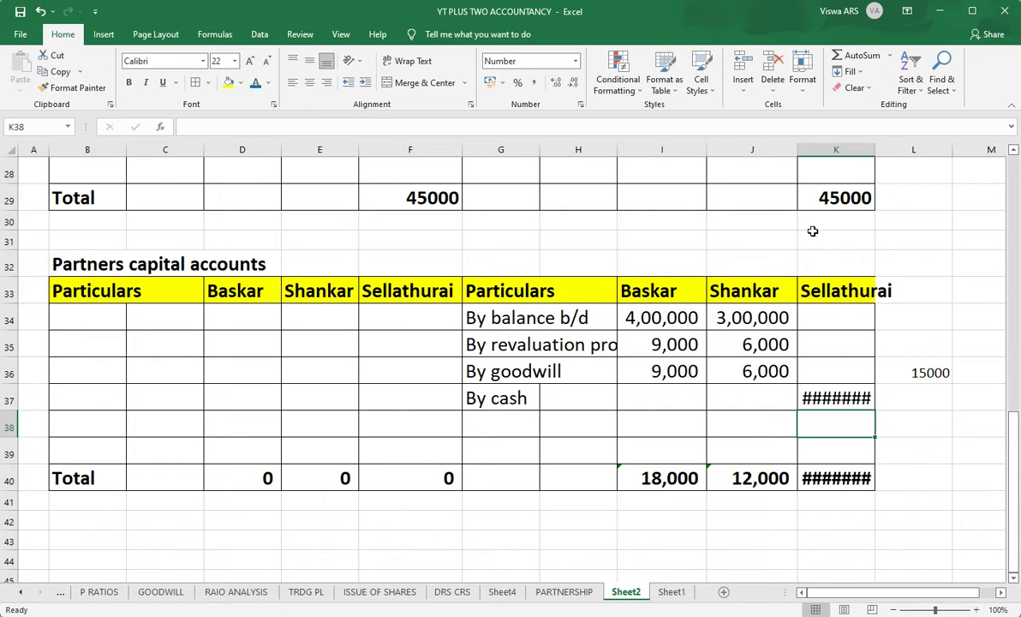
drag(874, 150, 886, 150)
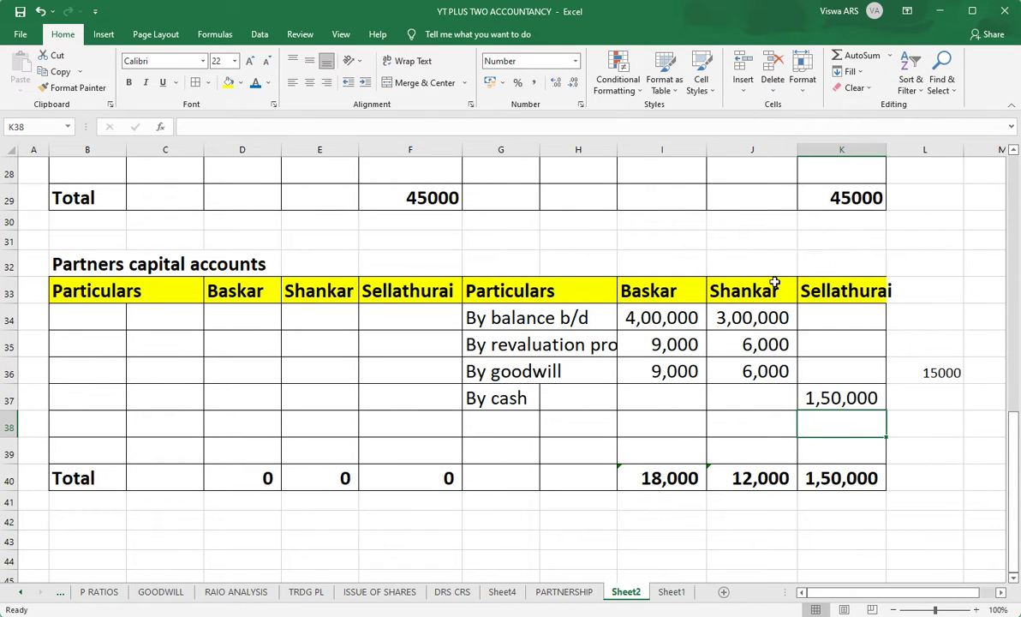
Check the workmen compensation claim against the fund in the balance sheet and enter the excess, 50000, in L38
scroll(741, 336, up, 3)
scroll(741, 336, up, 3)
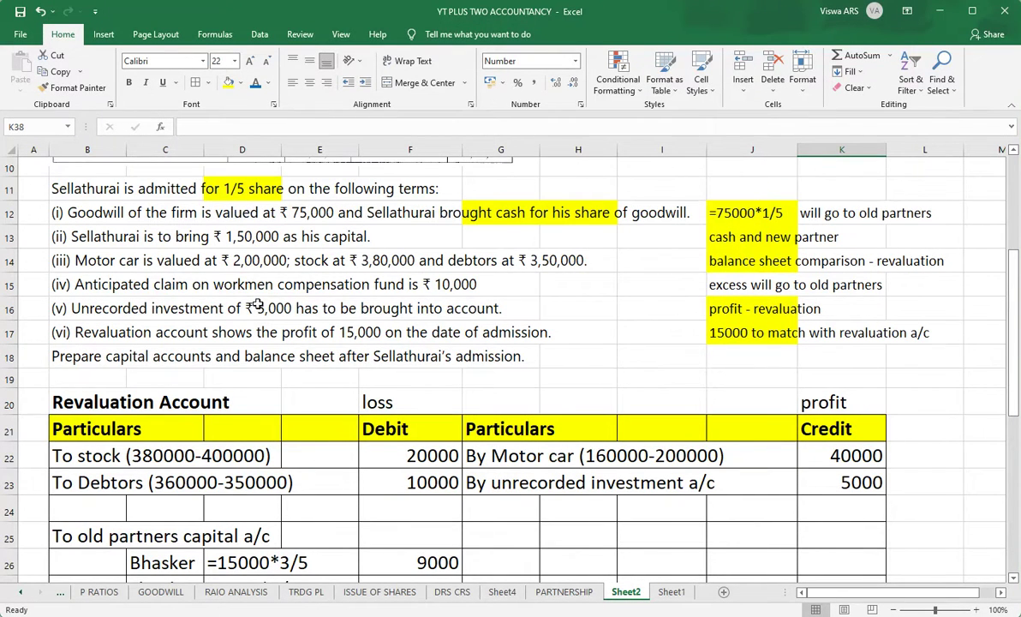
click(744, 286)
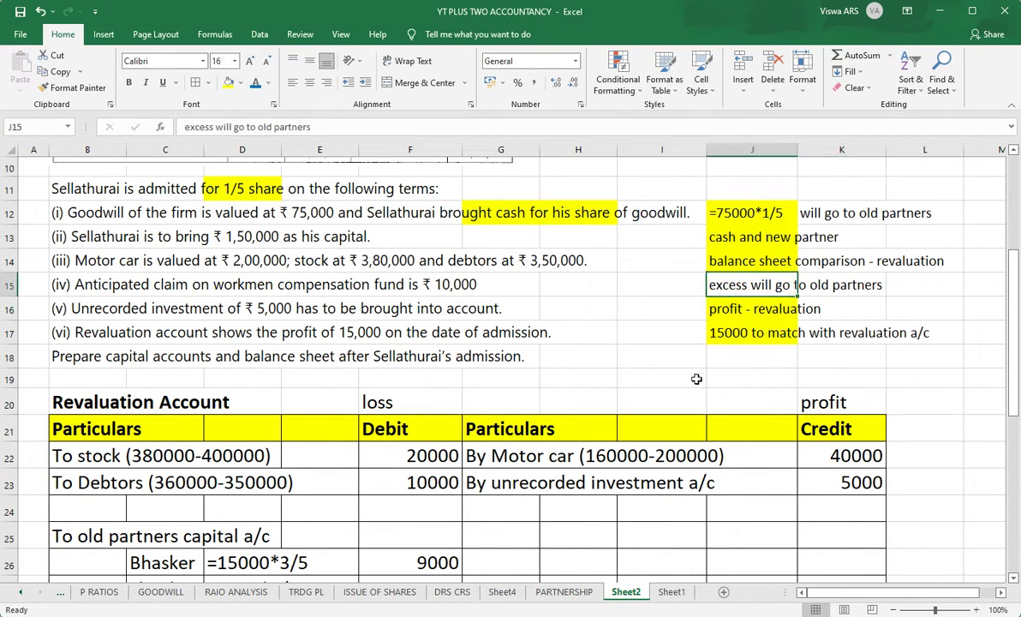
scroll(696, 387, up, 2)
scroll(696, 387, up, 1)
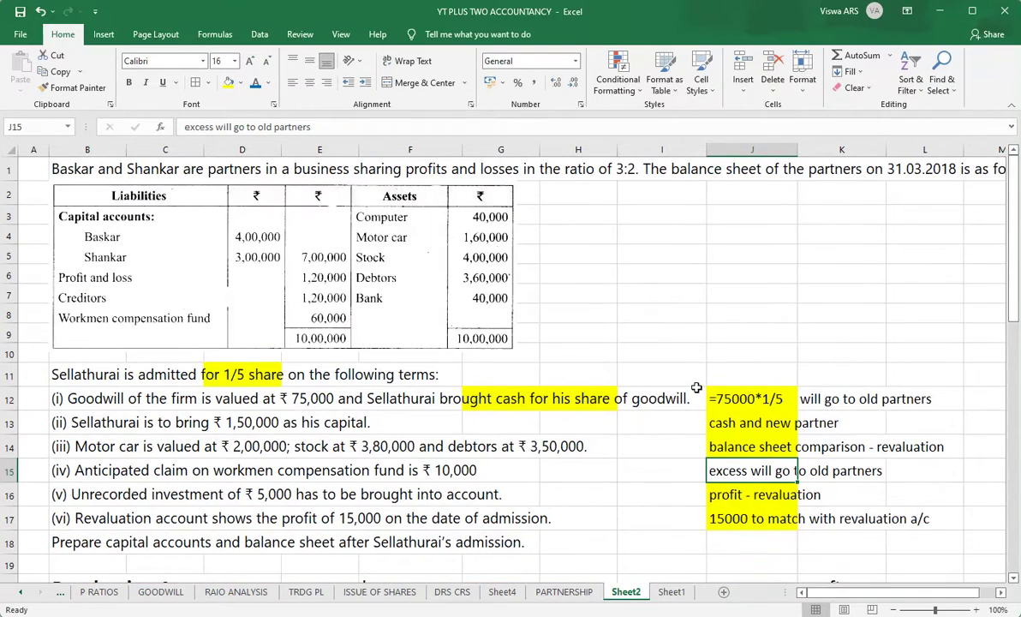
scroll(696, 387, down, 1)
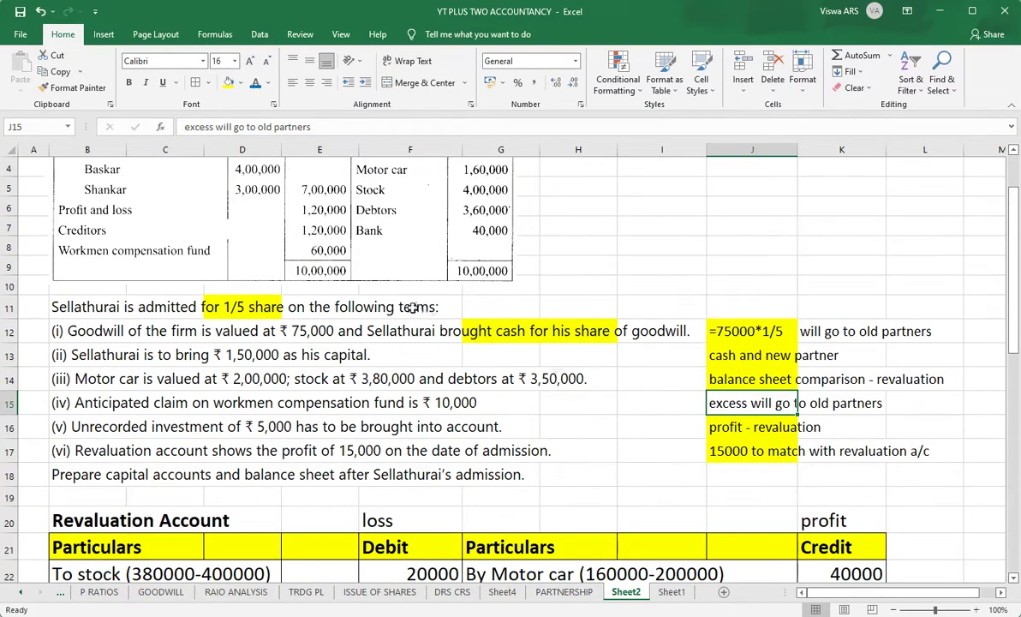
scroll(490, 413, down, 7)
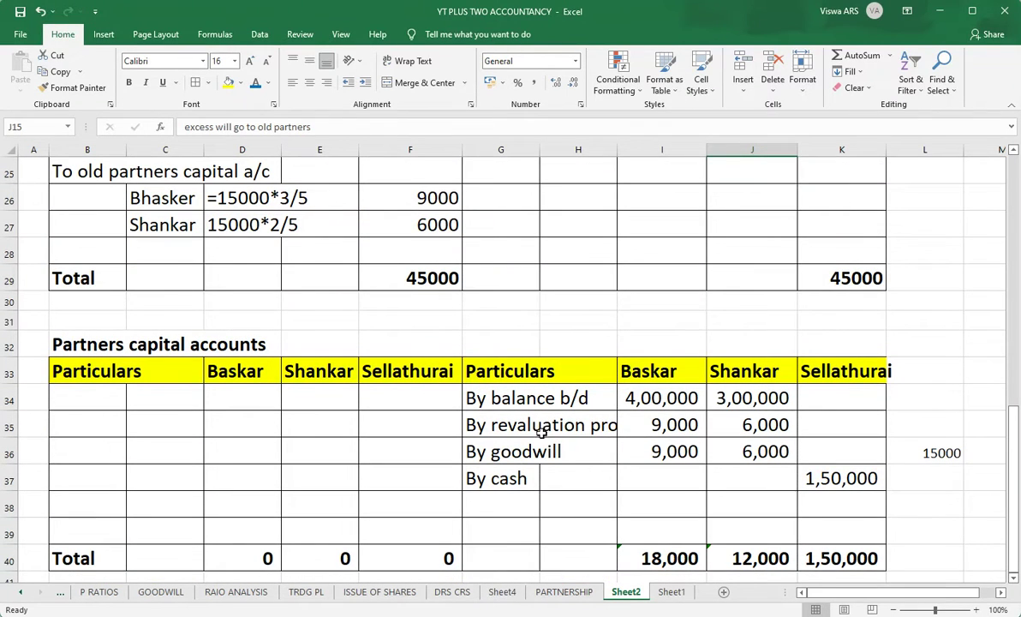
click(946, 510)
text(50)
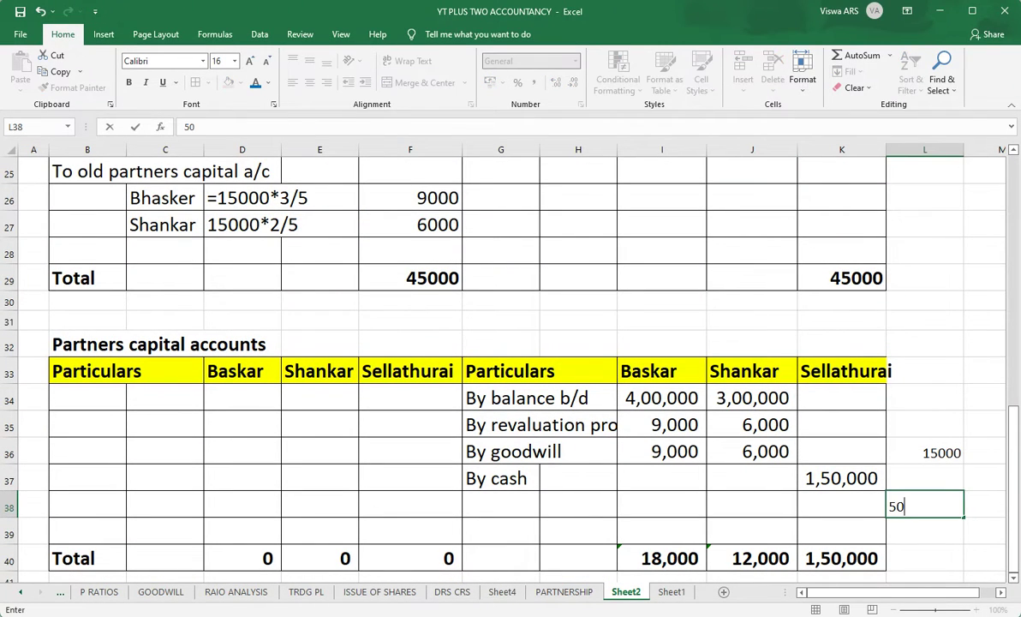
key(Return)
Label the next credit row of the capital accounts "By workman fund" in G38
key(Up)
key(Left)
key(Left)
key(Left)
key(Left)
key(Left)
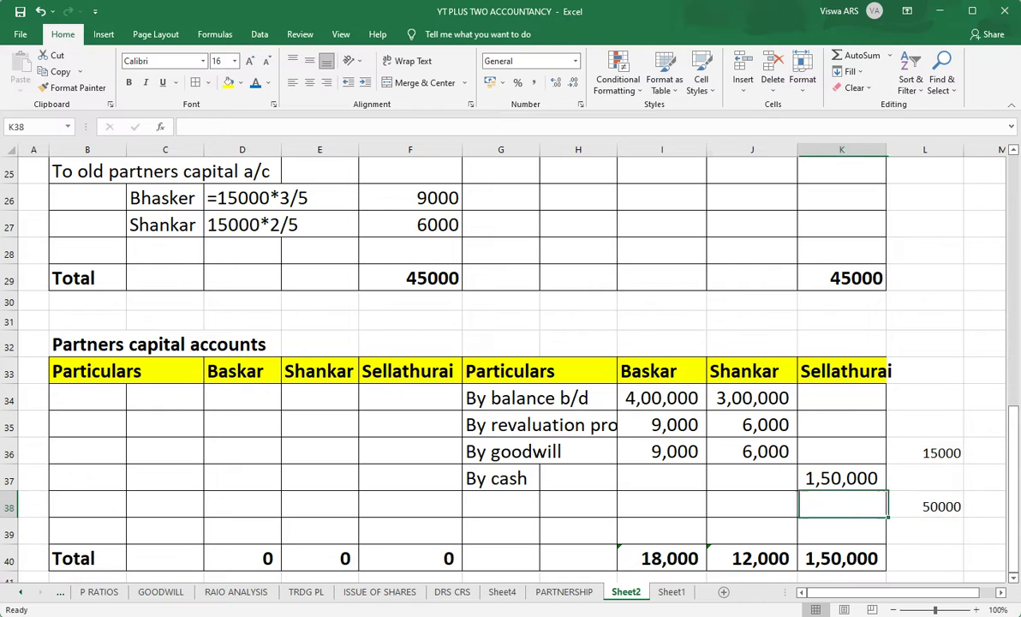
text(By )
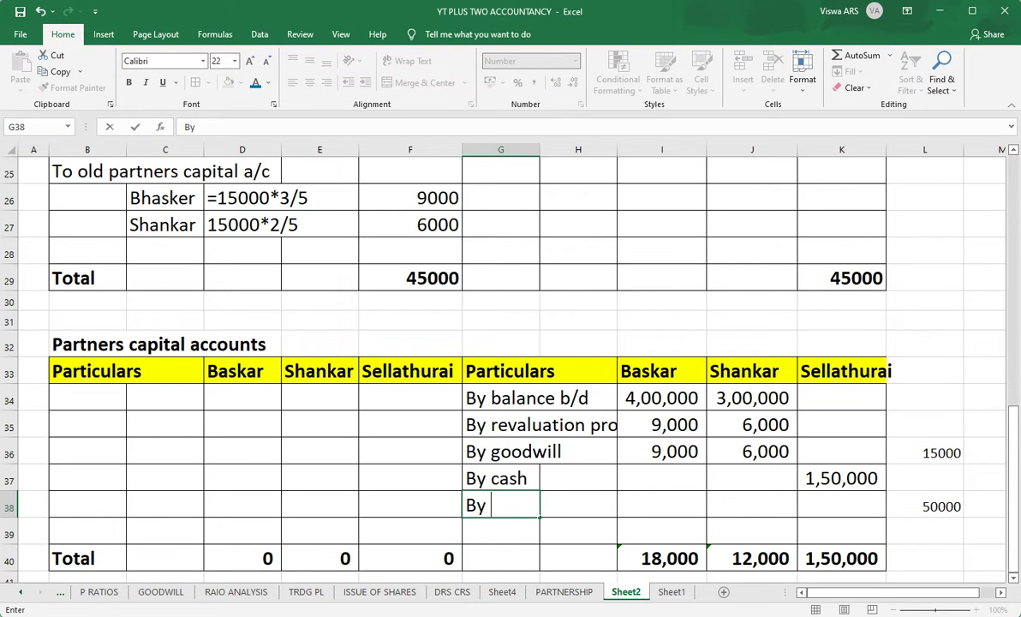
text(work)
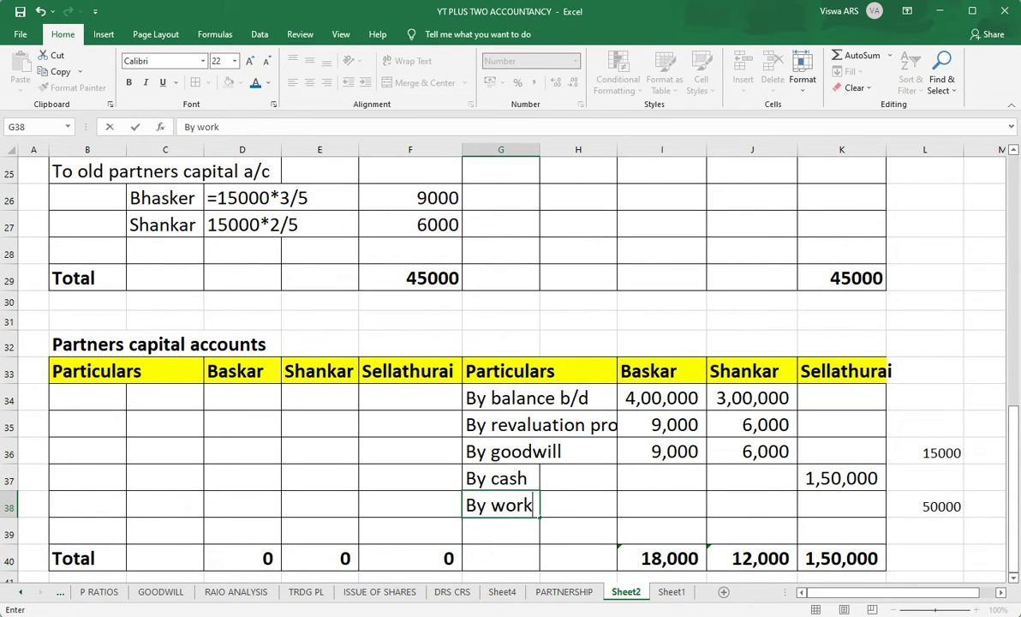
text(man fund)
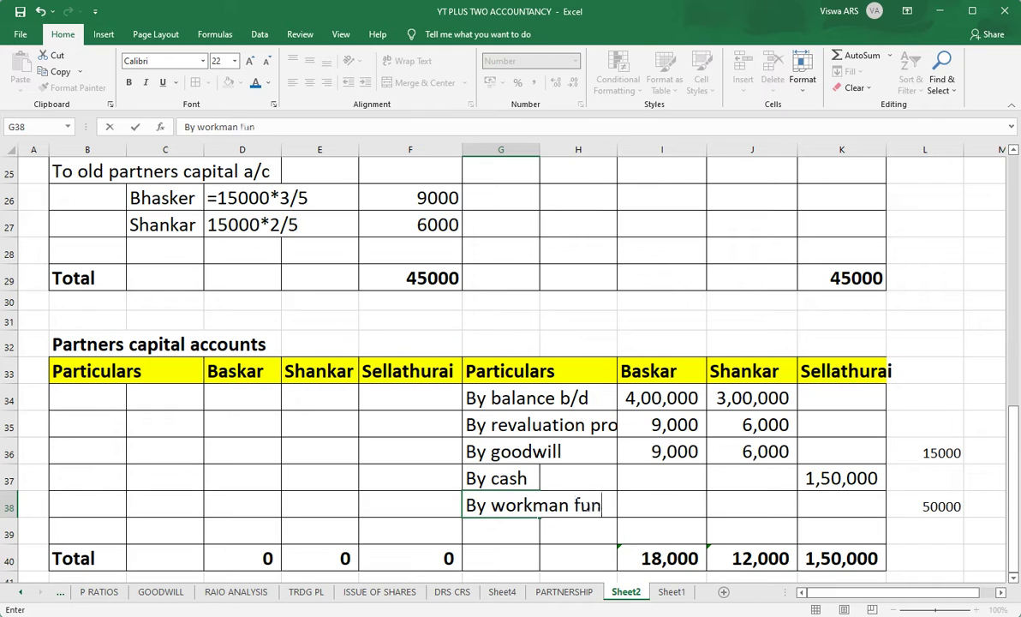
Enter the old partners' workman fund shares, =3/5*50000 in I38 and 20000 in J38
click(661, 505)
text(=)
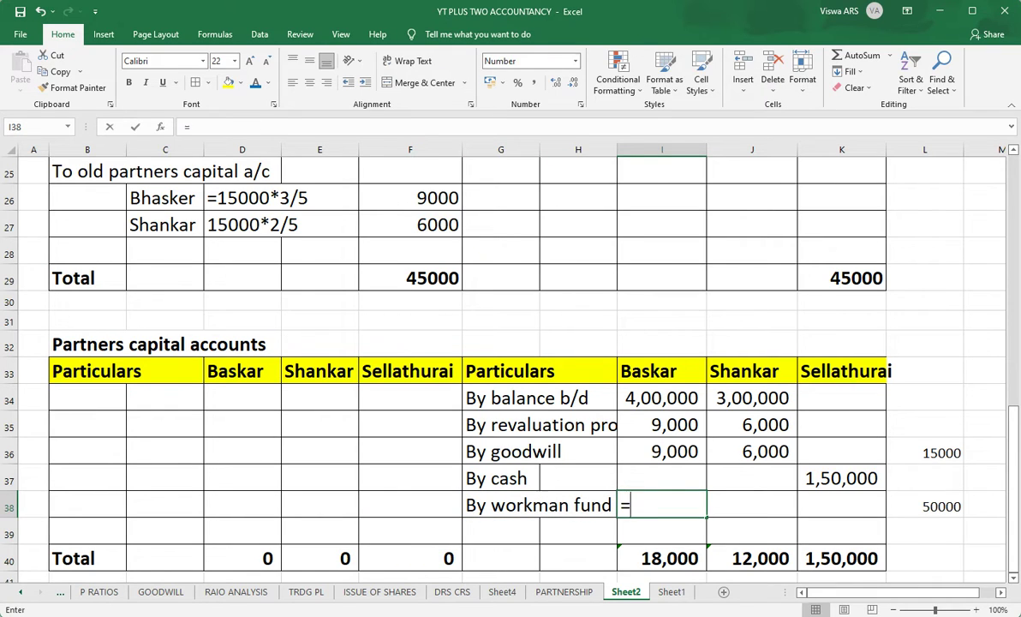
text(3)
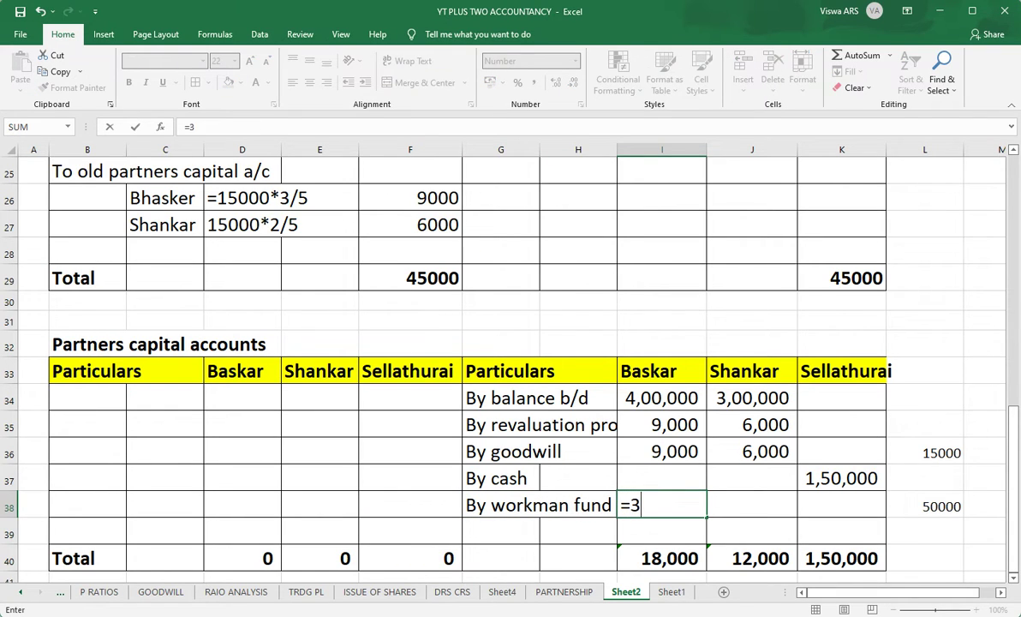
text(/5*50000)
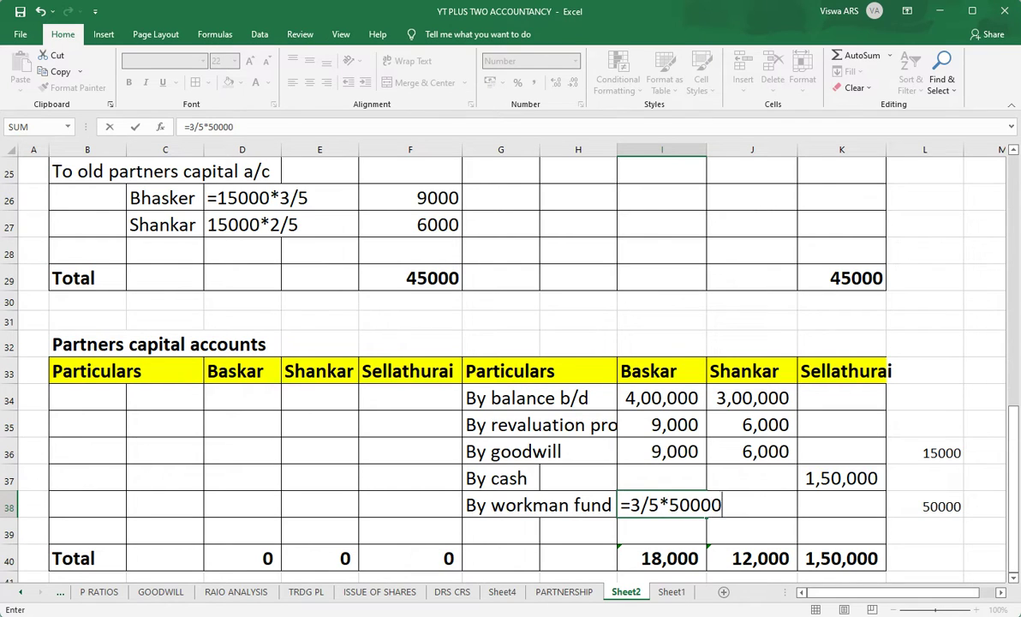
key(Return)
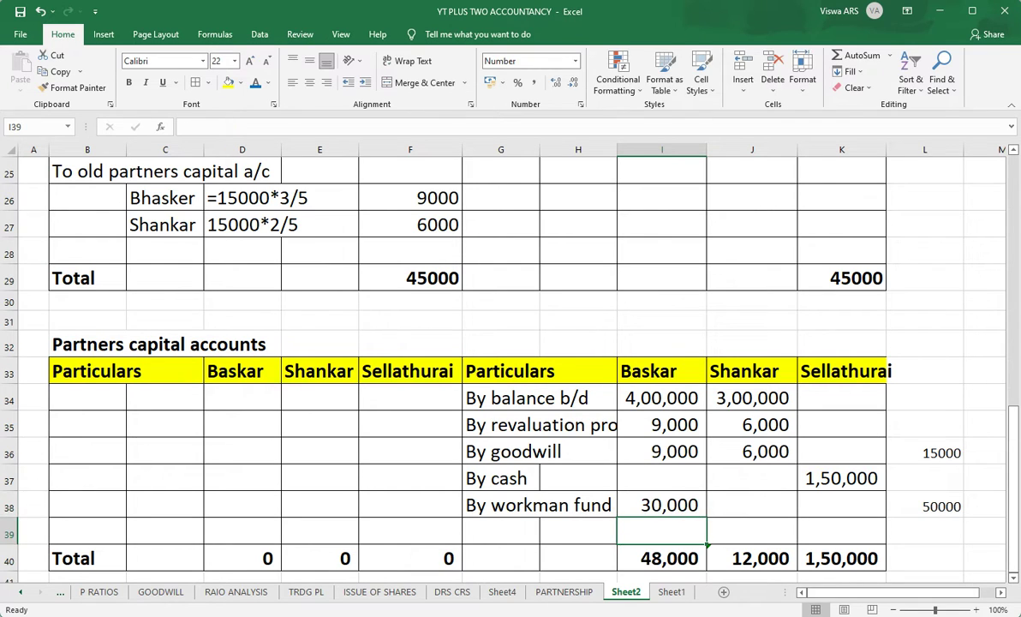
key(Up)
click(752, 505)
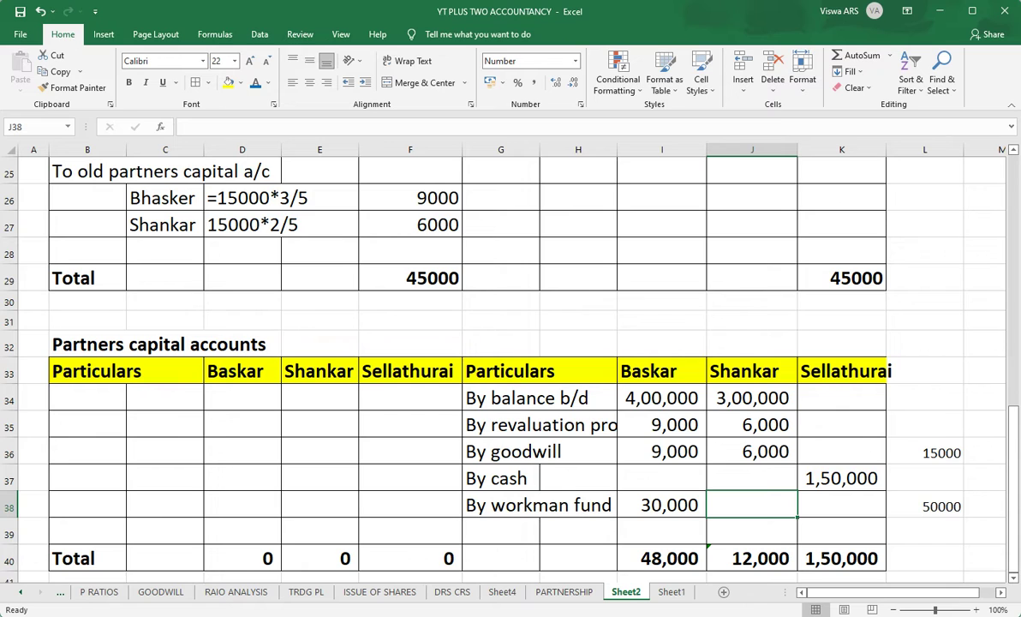
text(20,)
text(000)
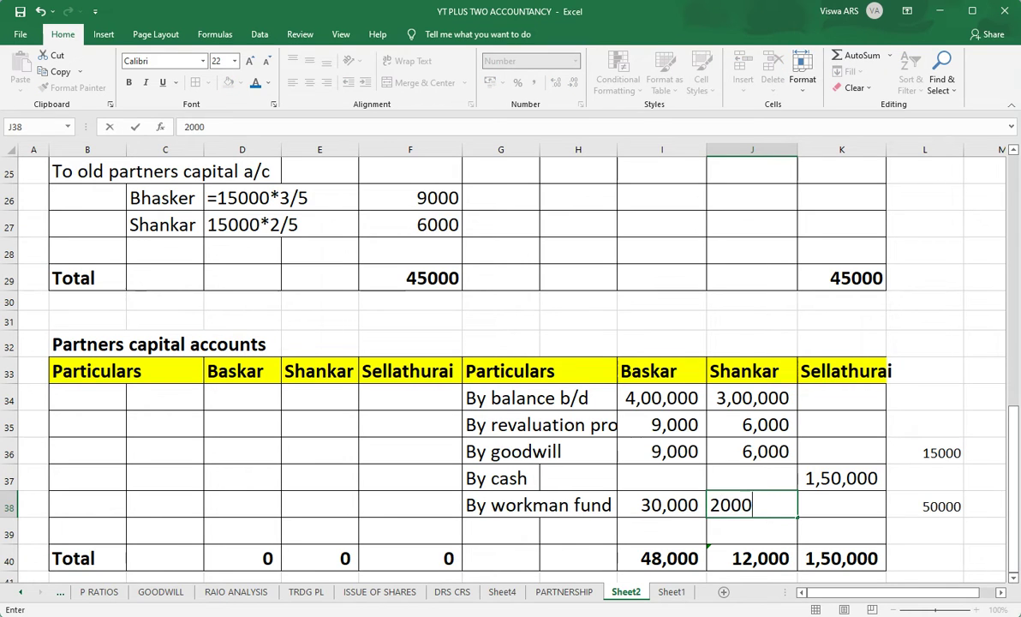
key(Return)
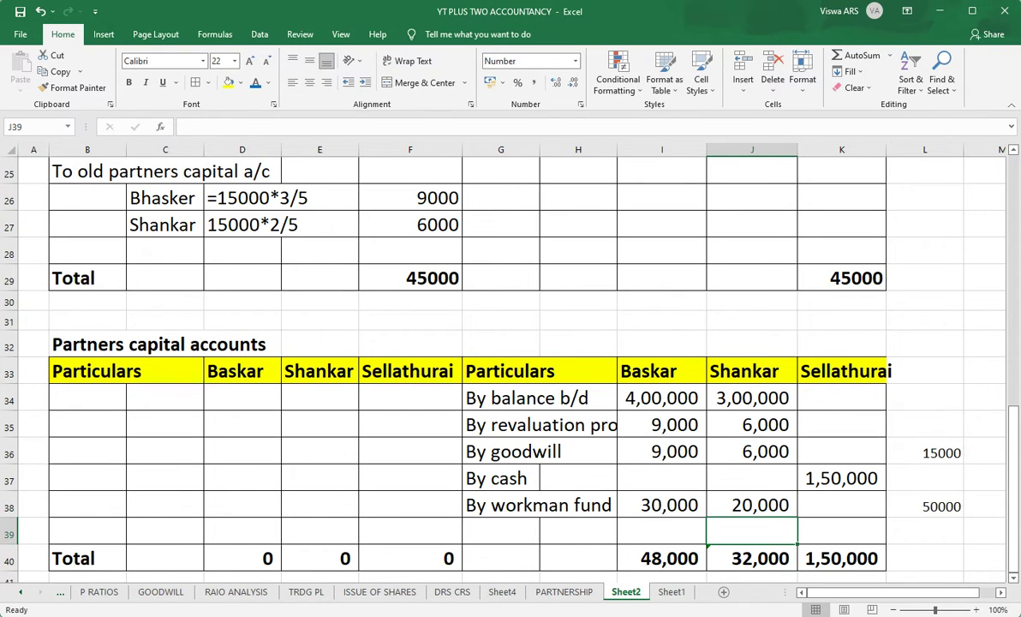
Review the posted goodwill, cash and workman fund rows and highlight the "excess will go to old partners" note in J15 yellow
click(512, 456)
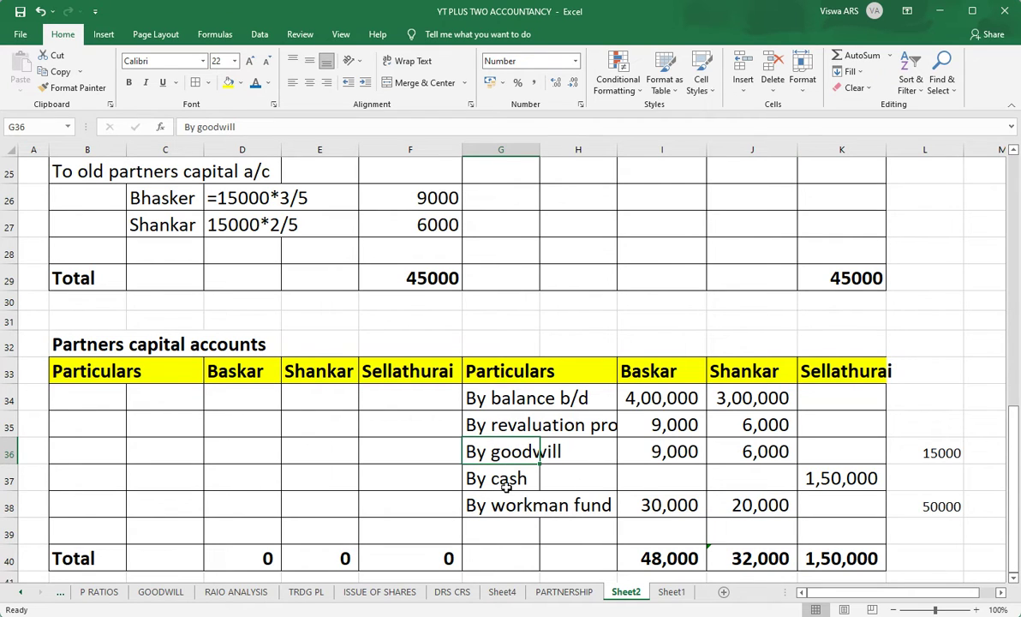
click(492, 484)
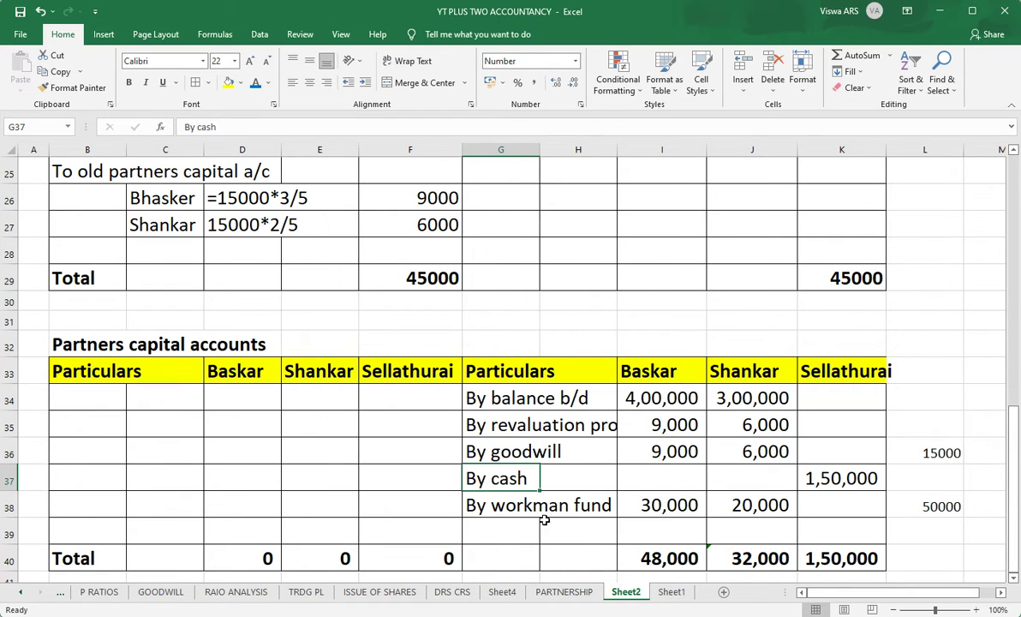
click(491, 506)
scroll(531, 480, up, 6)
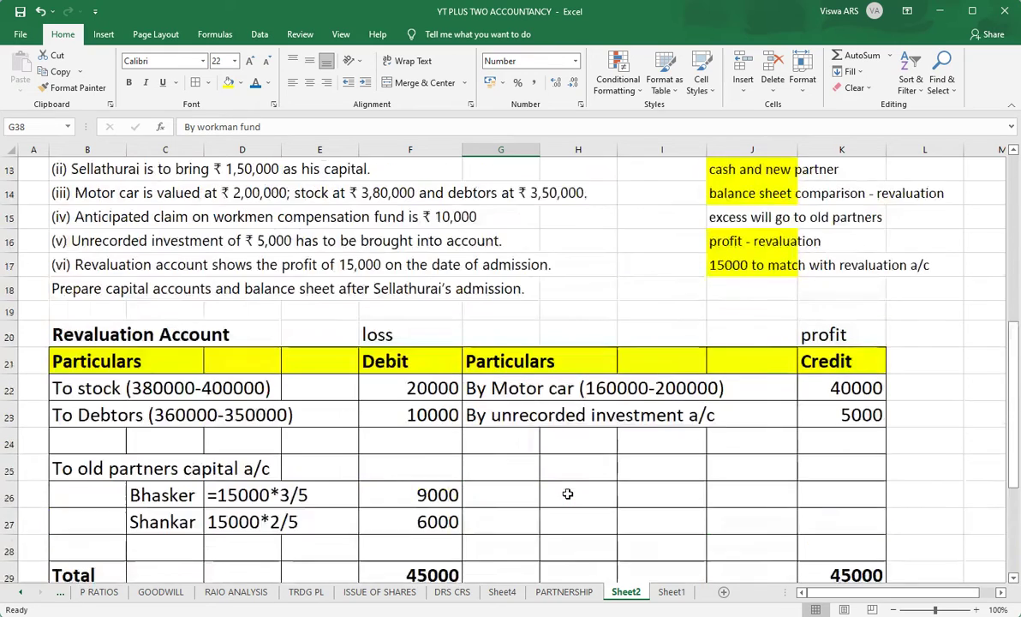
click(741, 343)
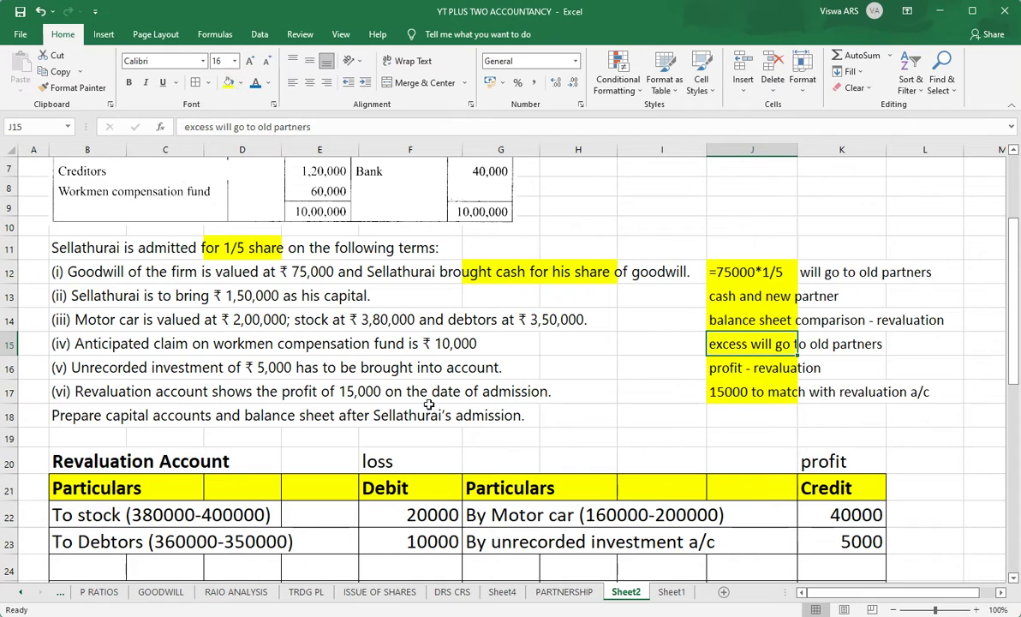
Check the opening balance sheet for the undistributed profit and enter "By profit and loss" in G39
scroll(485, 441, up, 2)
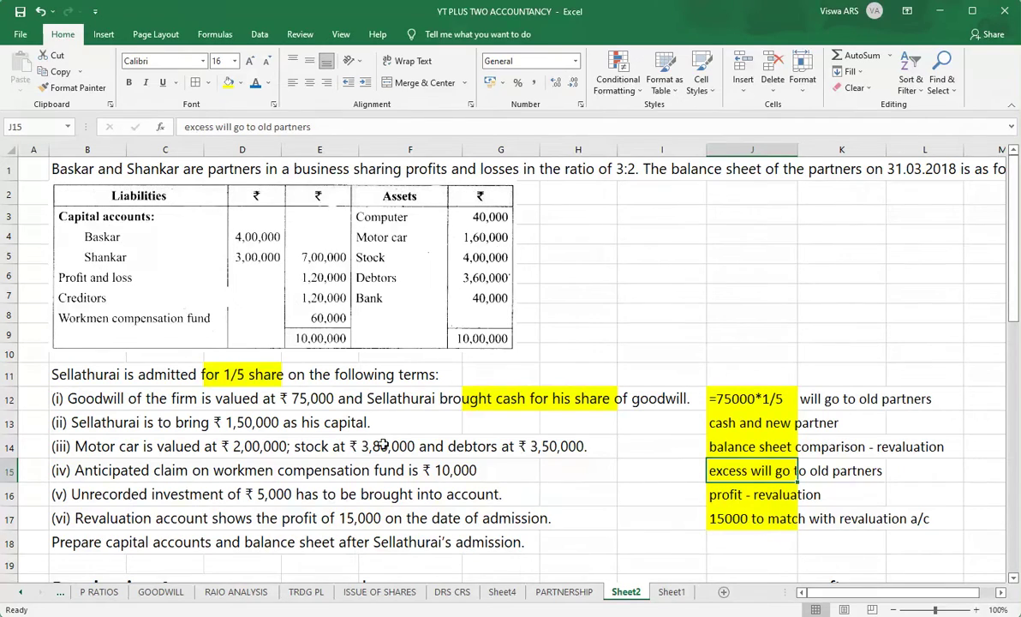
scroll(383, 445, down, 1)
scroll(383, 446, down, 7)
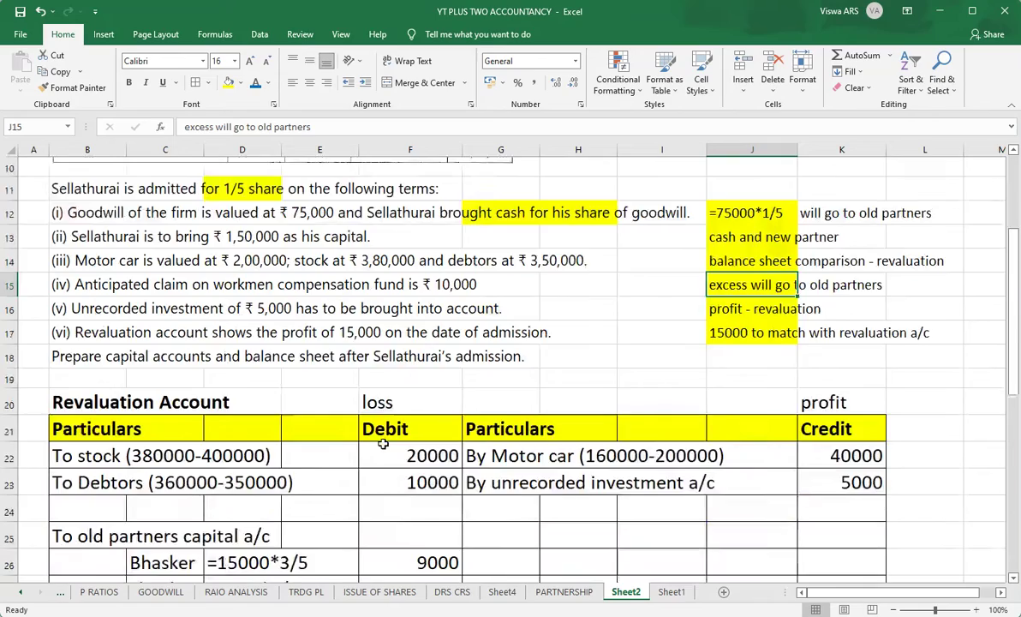
scroll(388, 446, down, 2)
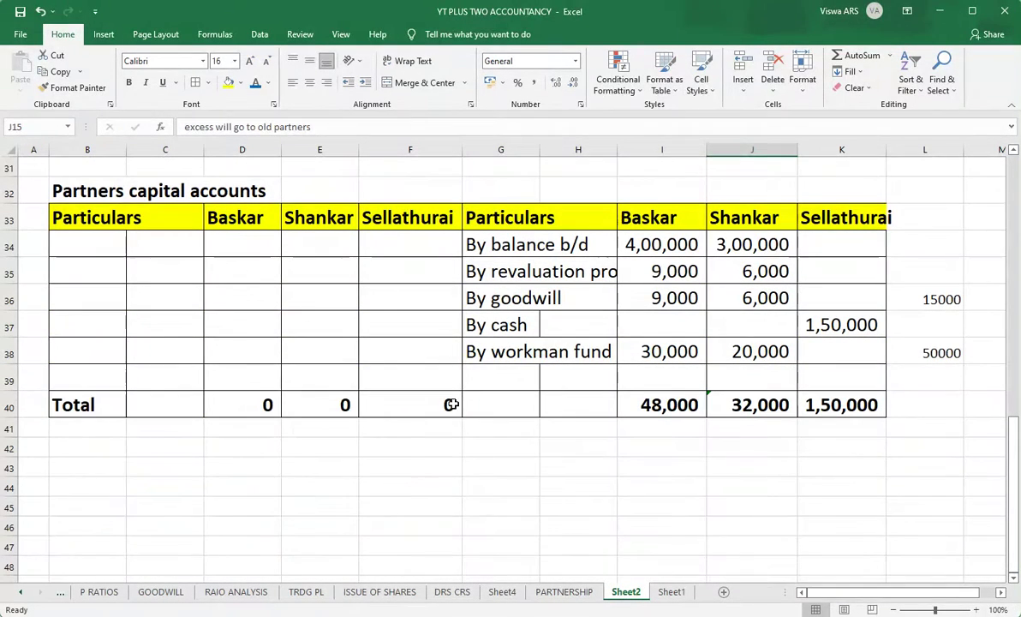
click(486, 379)
text(By profit and loss)
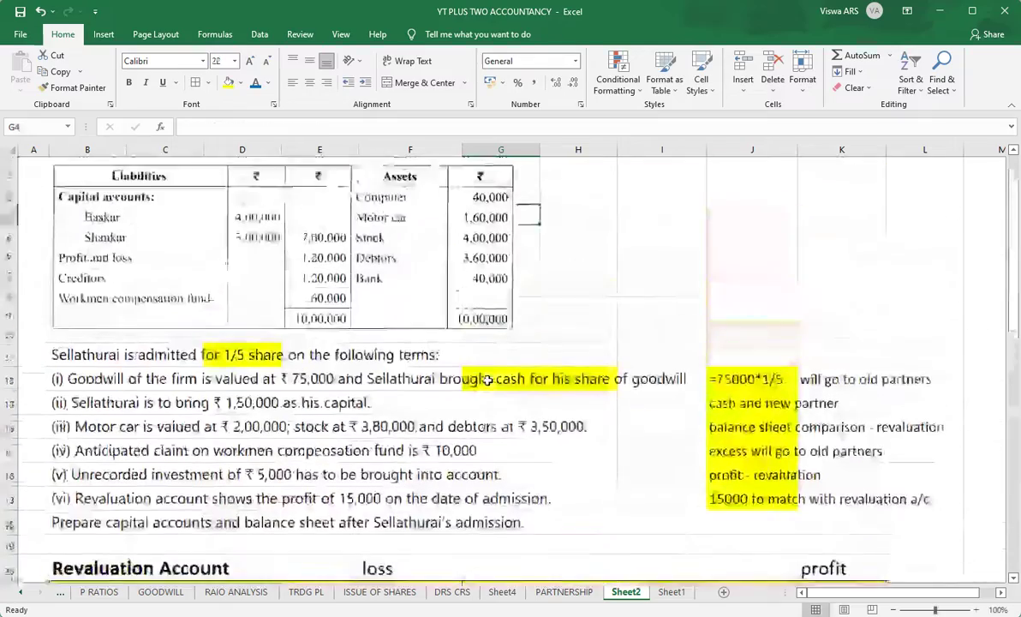
Look up the profit and loss balance in the opening balance sheet and enter 120000 beside its row in L39
scroll(487, 379, up, 2)
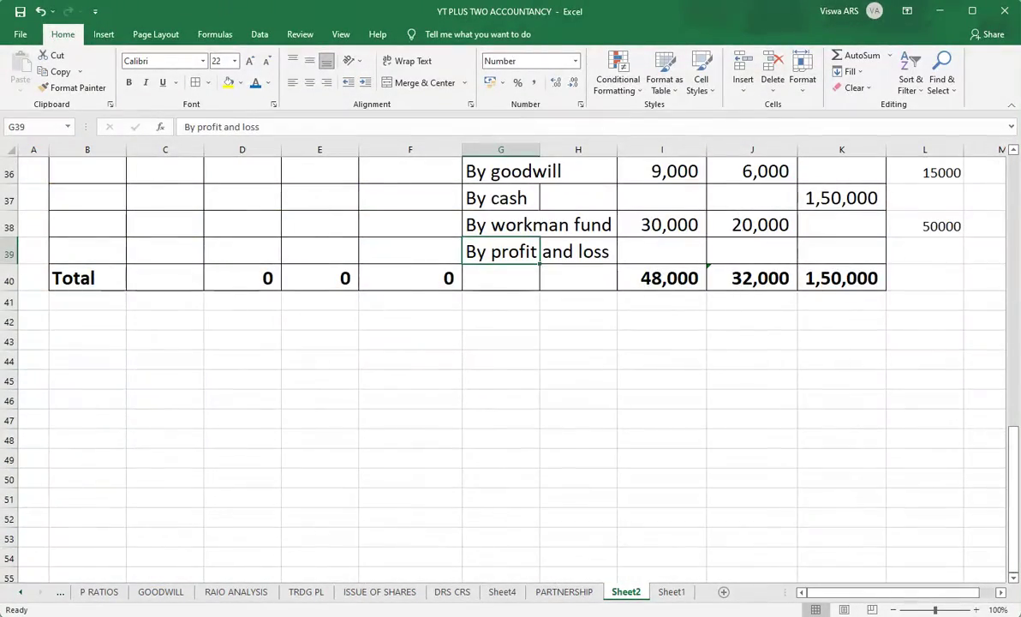
click(942, 247)
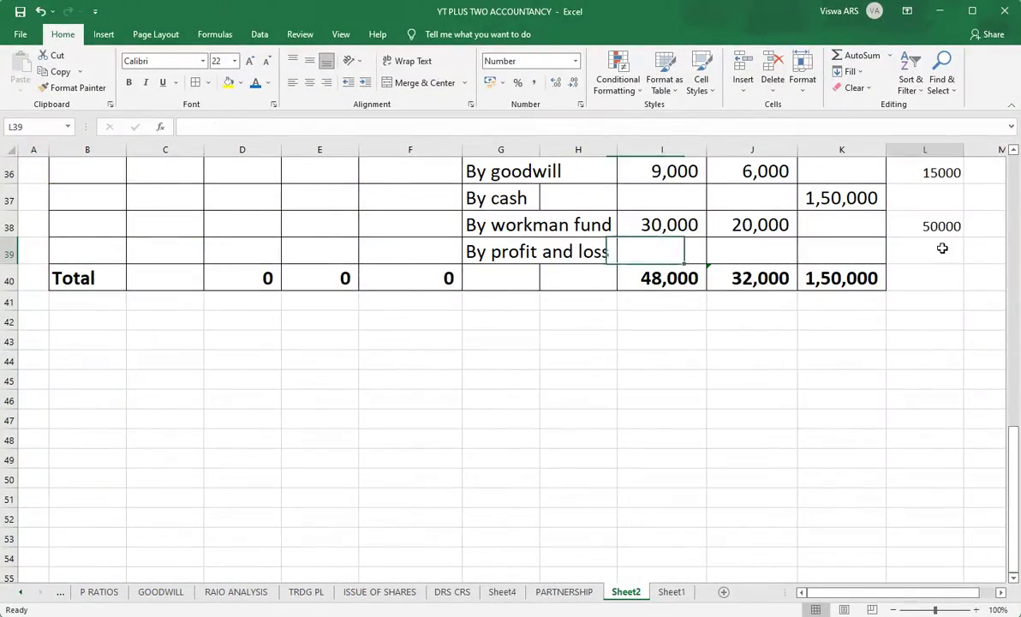
text(120000)
key(Return)
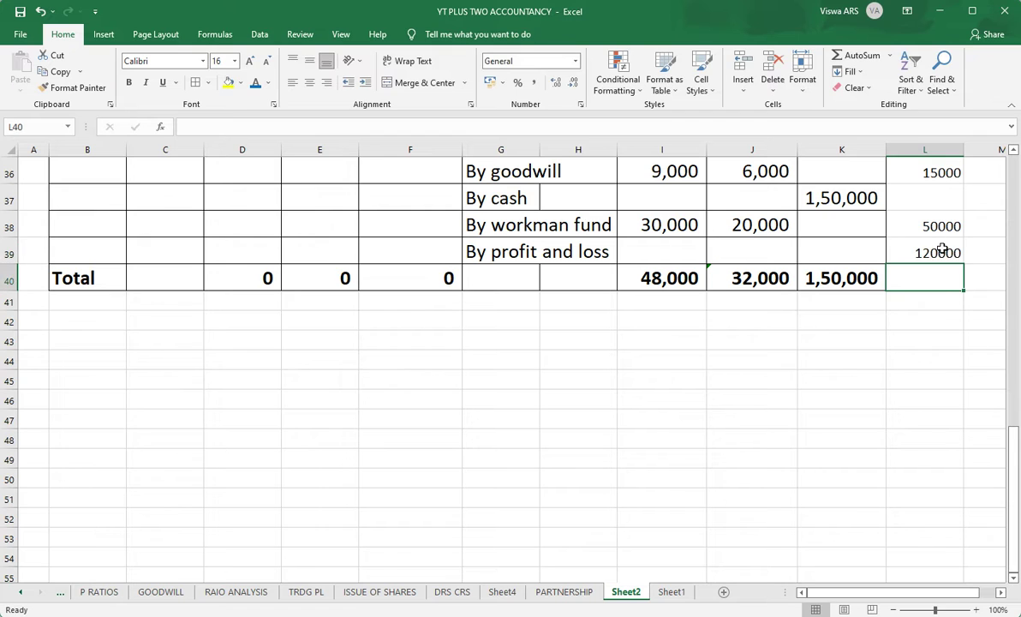
scroll(953, 325, up, 2)
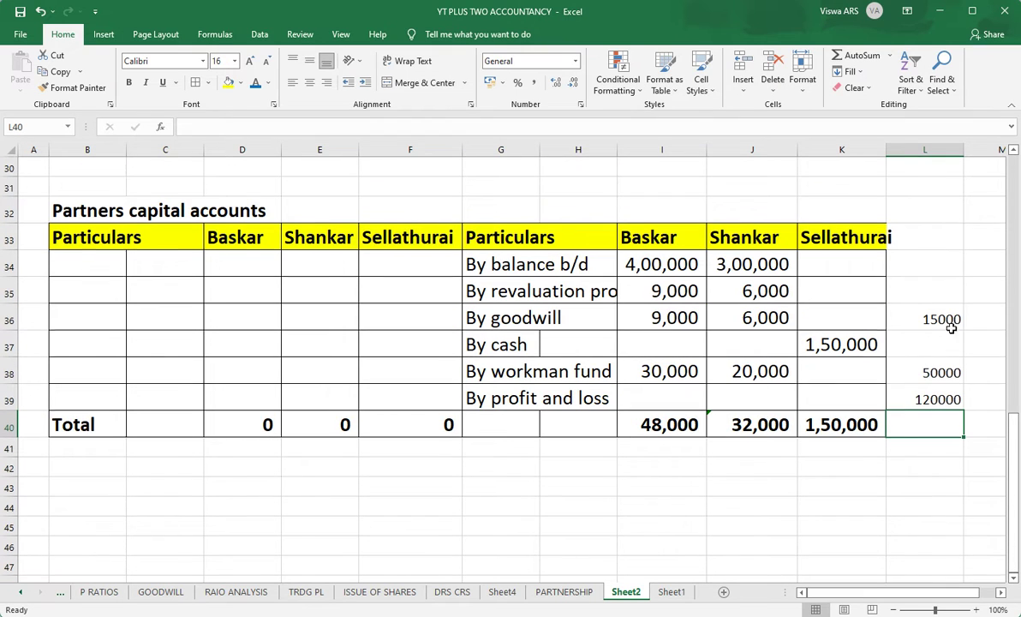
Insert a blank row above the Total row of the partners' capital accounts
click(12, 425)
right_click(12, 425)
click(53, 514)
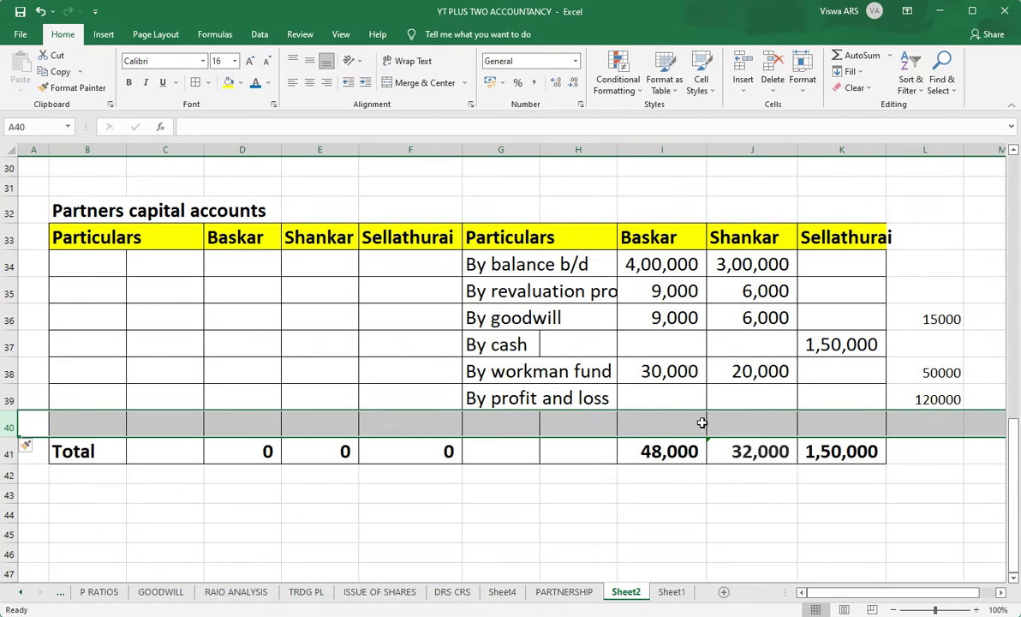
Enter the old partners' profit and loss shares, =3/5*120000 in I39 and =2/5*120000 in J39
click(677, 389)
text(=)
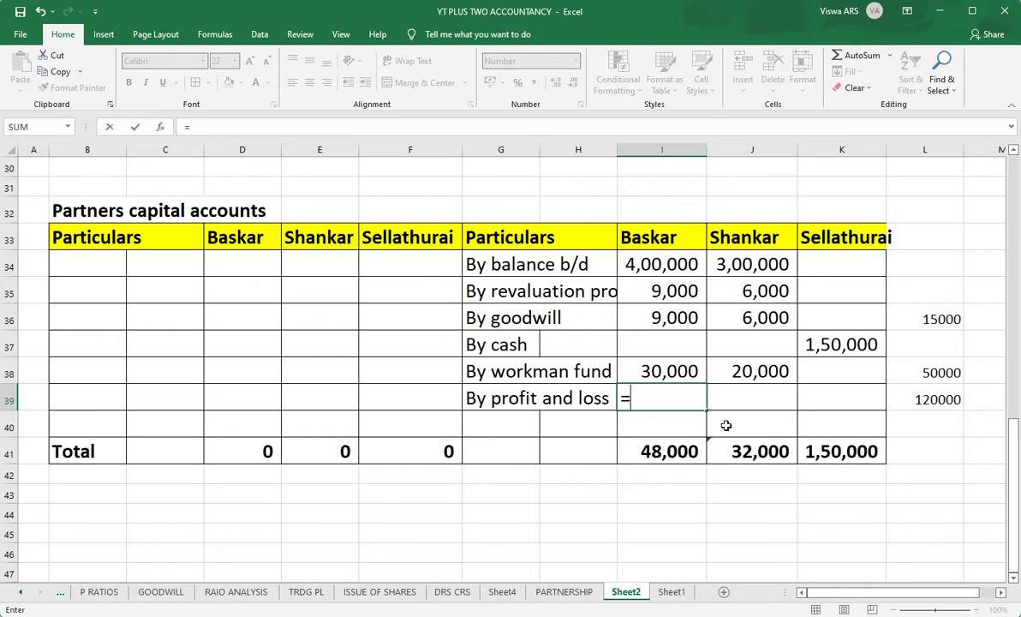
text(3/5)
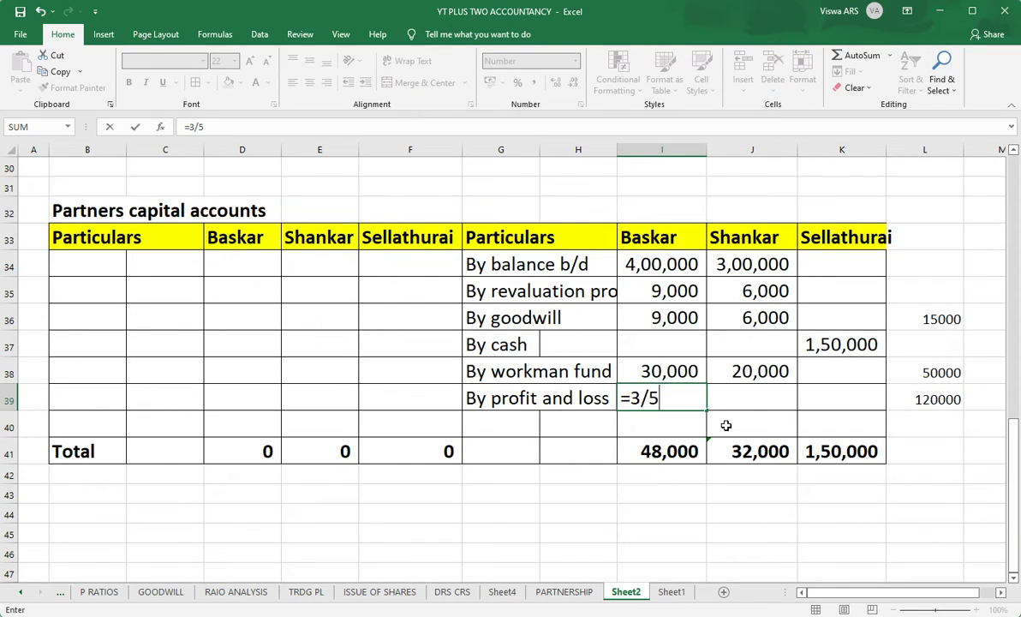
text(*120000)
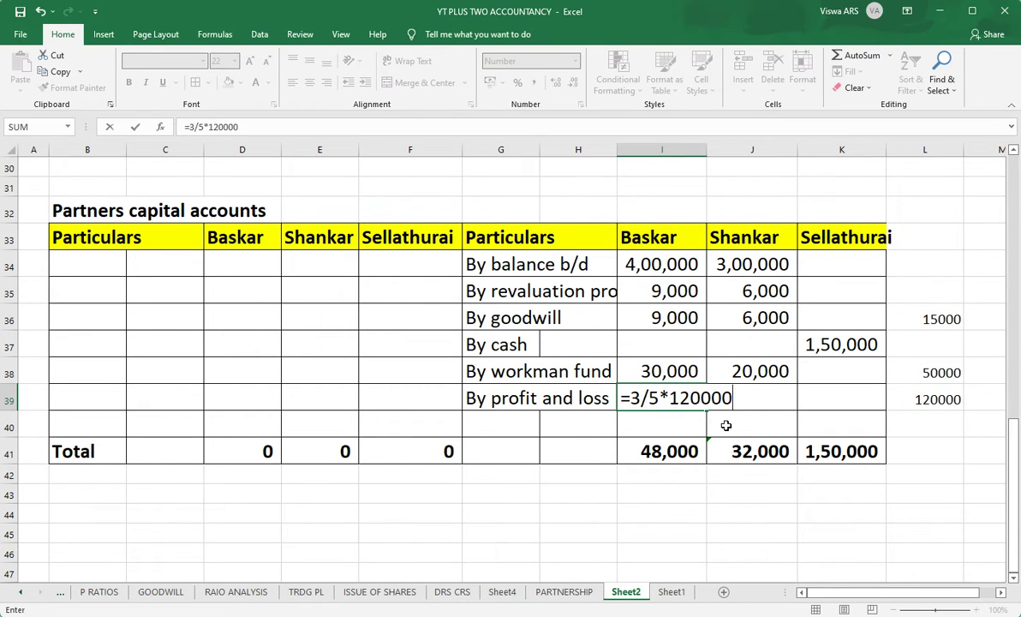
key(Return)
key(Up)
key(Right)
text(=)
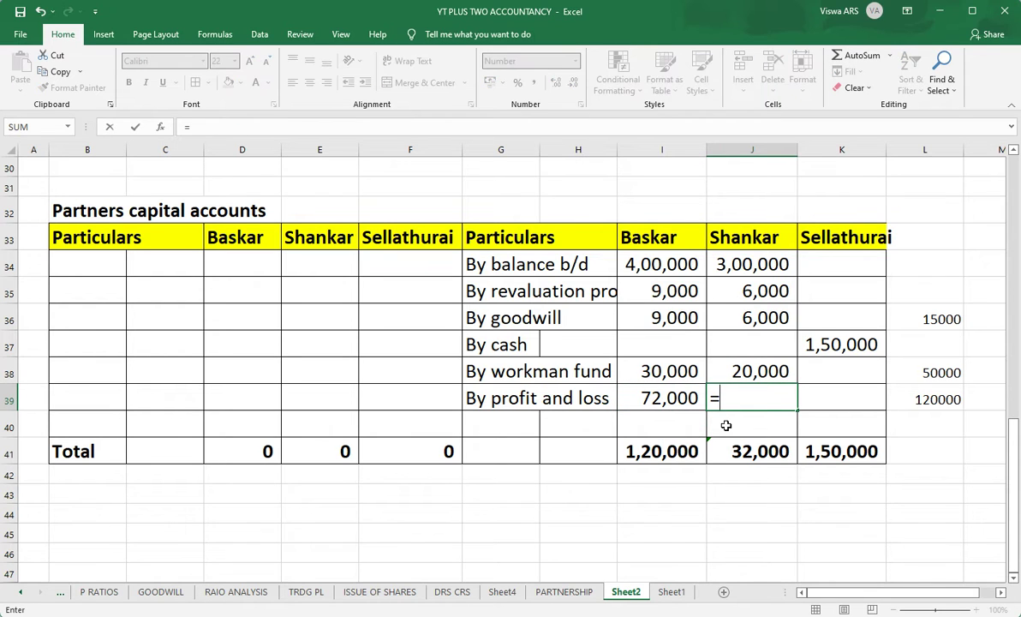
text(2/5*)
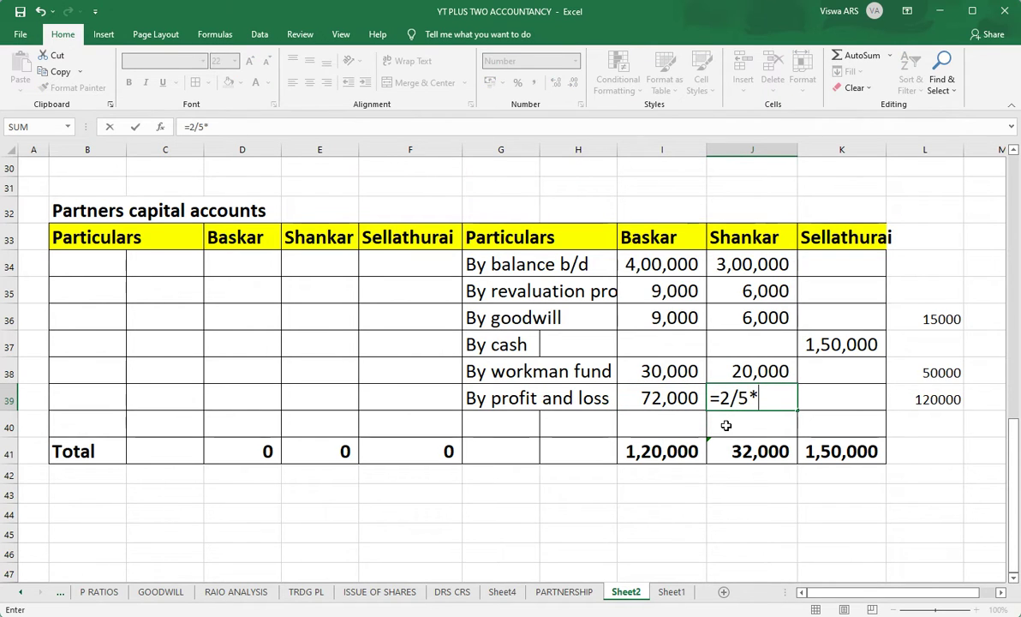
text(120000)
key(Return)
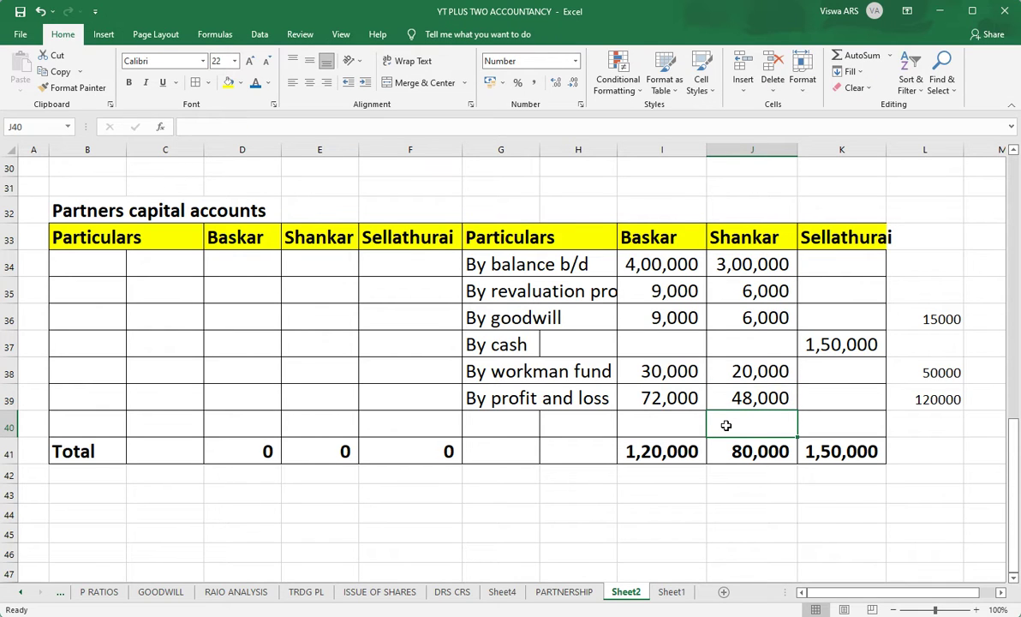
Replace the credit-side total in I41 with =SUM(I34:I40) so it includes the opening balance row
key(Left)
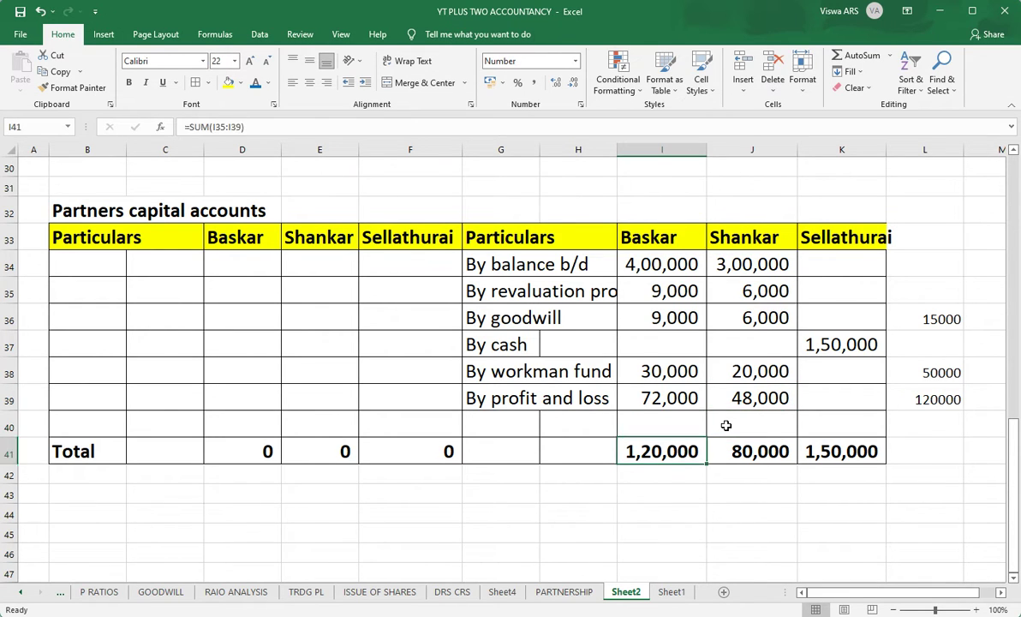
key(Down)
text(=sum)
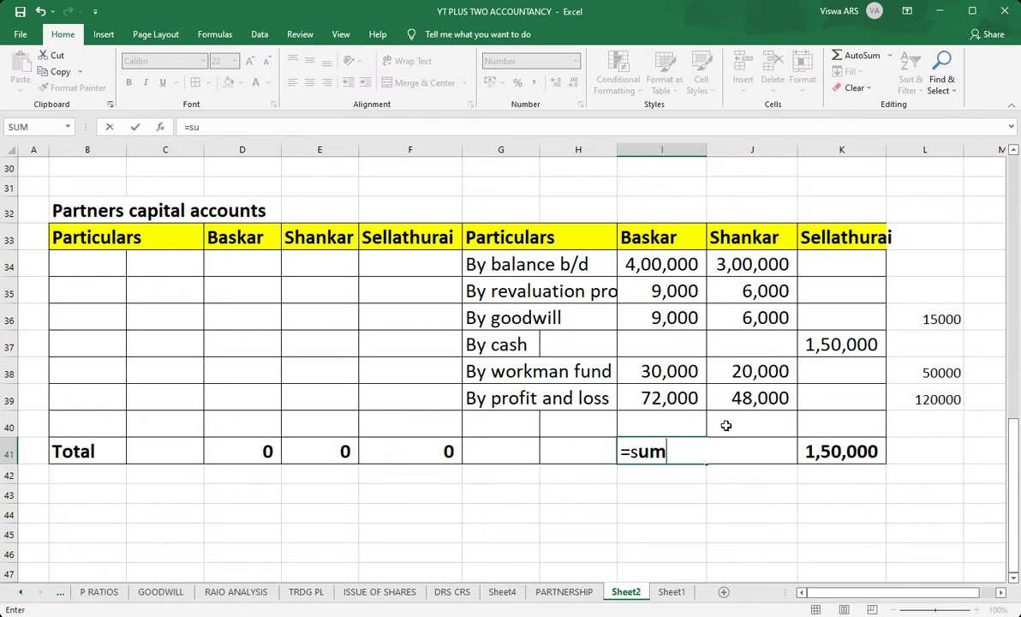
drag(677, 422, 667, 266)
key(Return)
key(Up)
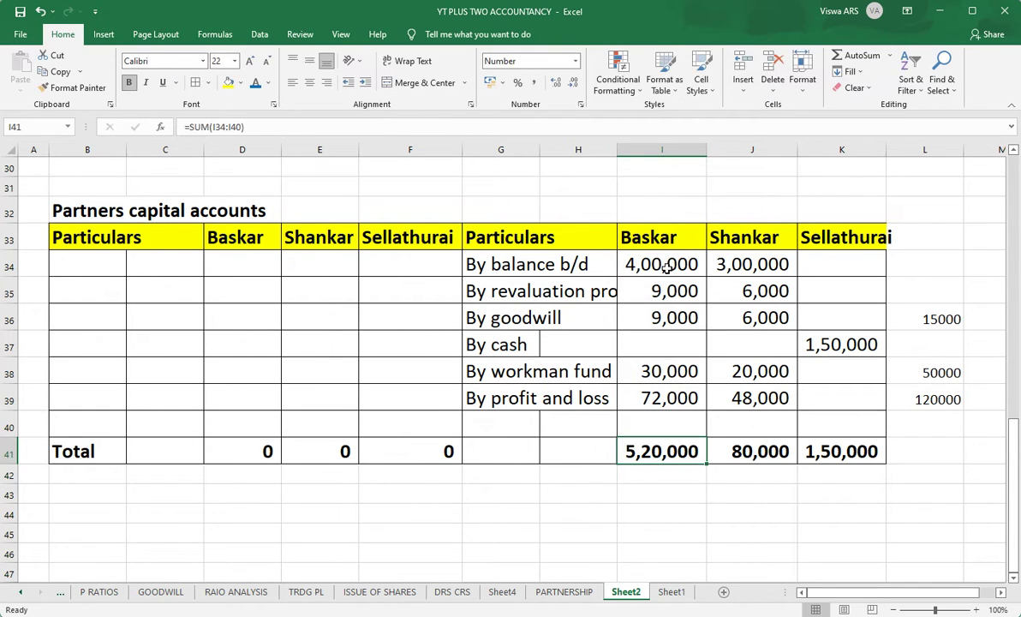
Copy the total formula from I41 to the other two partners' credit totals in J41 and K41
key(ctrl+c)
key(Right)
key(ctrl+v)
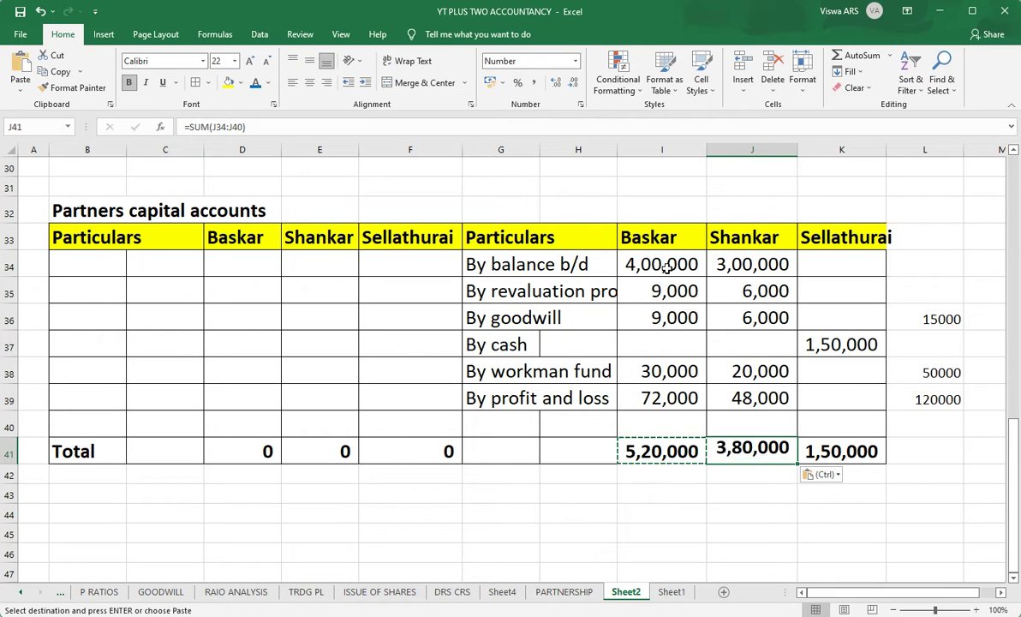
key(Right)
key(ctrl+v)
key(Escape)
Enter "To balance c/d" in B39 on the debit side of the capital accounts
key(Left)
key(Left)
key(Left)
key(Left)
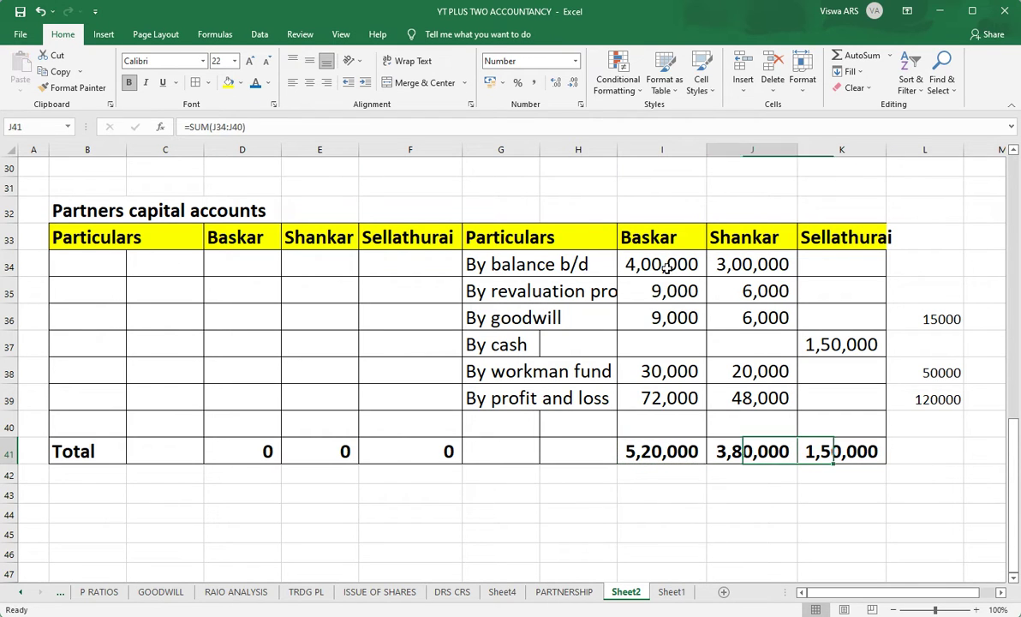
key(Left)
key(Left)
key(Left)
key(Left)
key(Left)
key(Up)
key(Up)
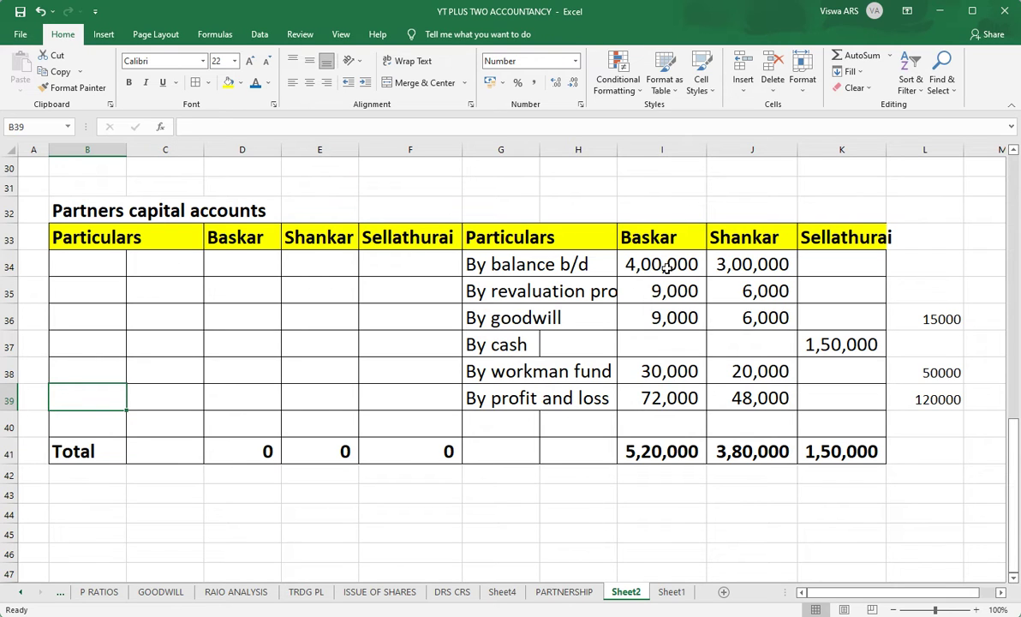
text(To balance )
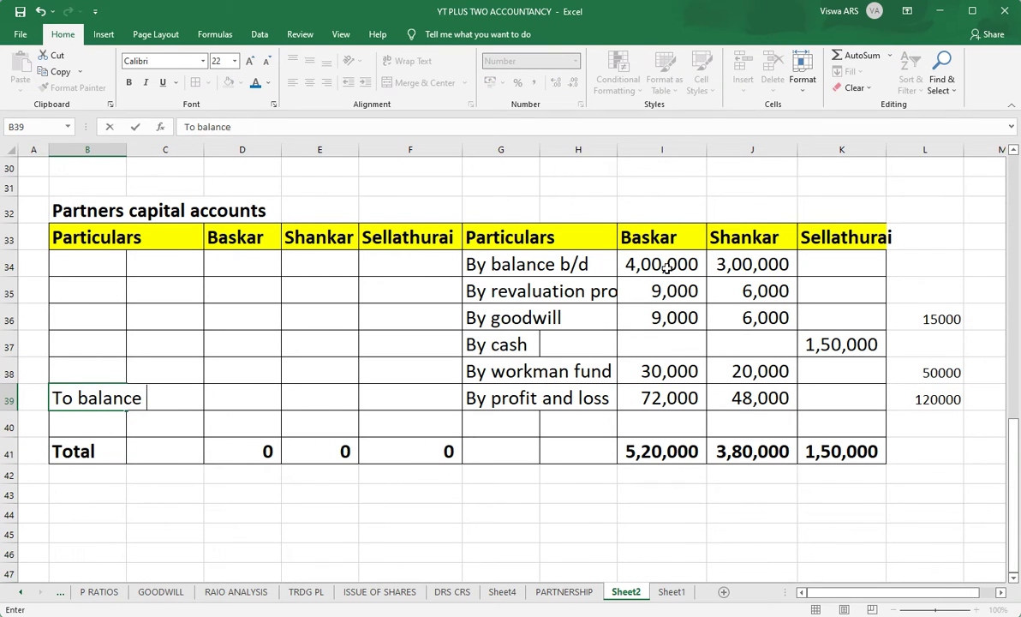
text(c/d)
Enter the closing balances beside "To balance c/d": 520000 in D39, 380000 in E39 and 150000 in F39
key(Right)
key(Right)
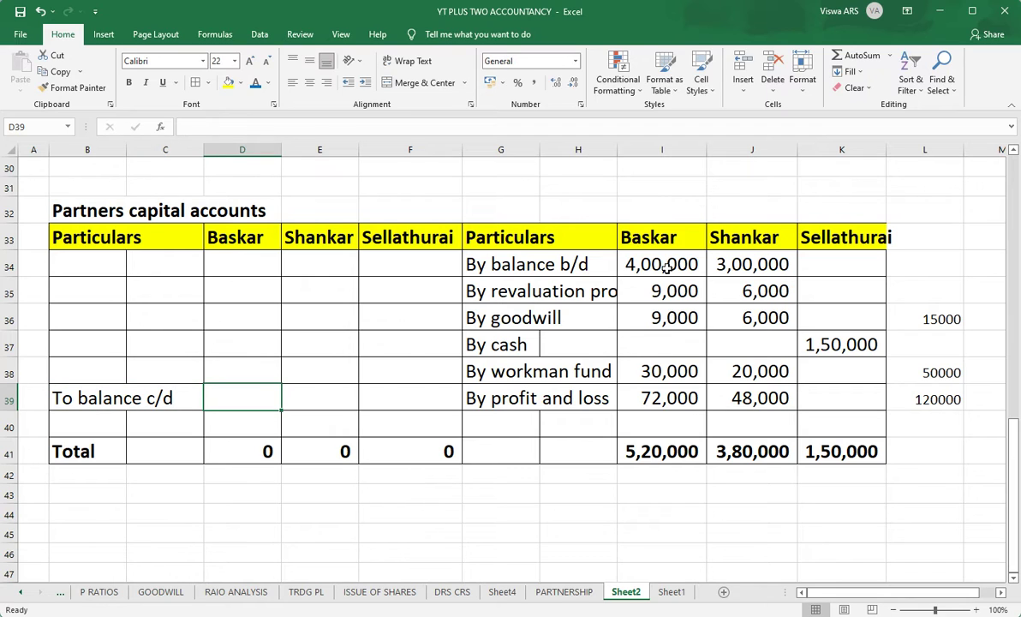
text(520000)
key(Right)
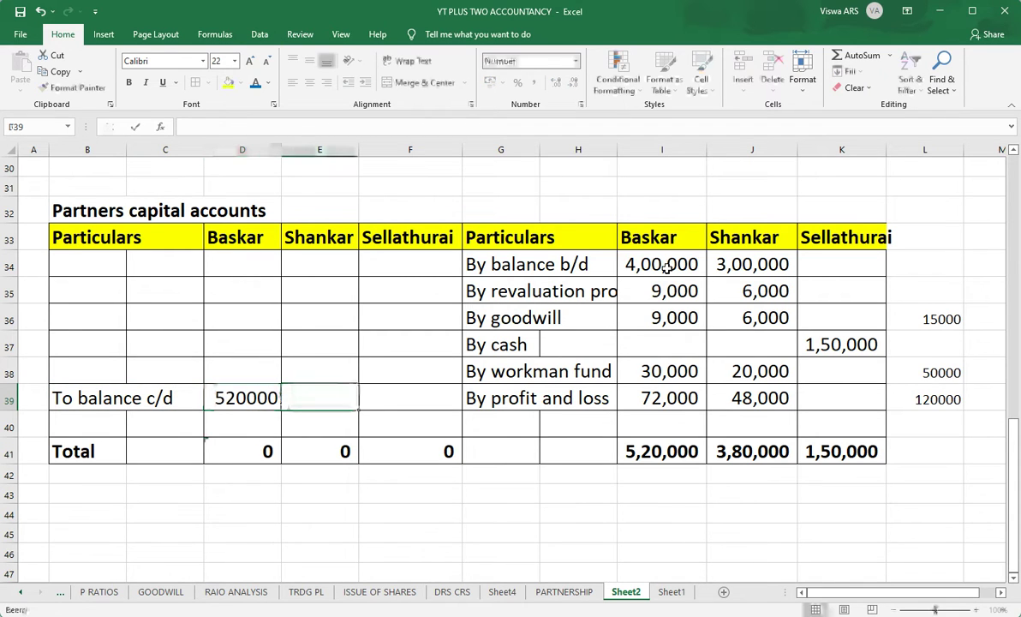
text(380000)
key(Right)
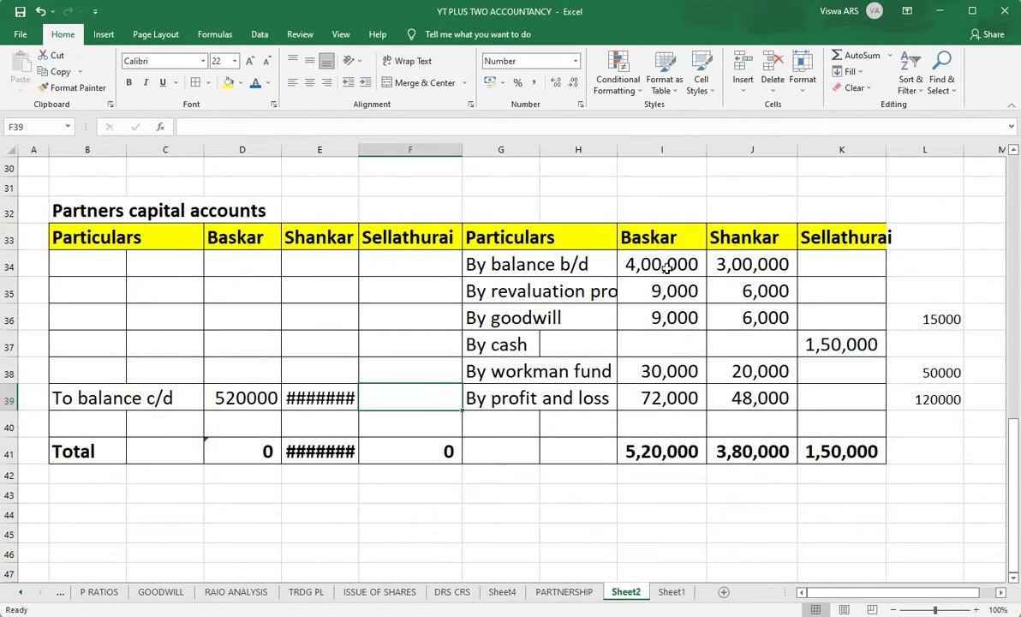
text(150000)
key(Return)
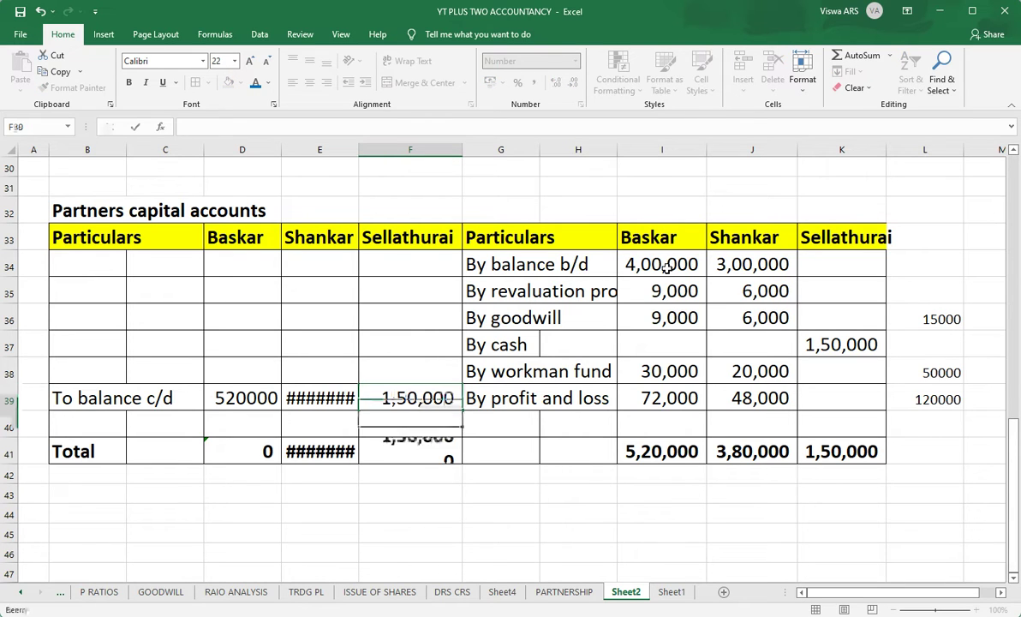
Copy the debit total formula from E41 to the first partner's total in D41
click(333, 452)
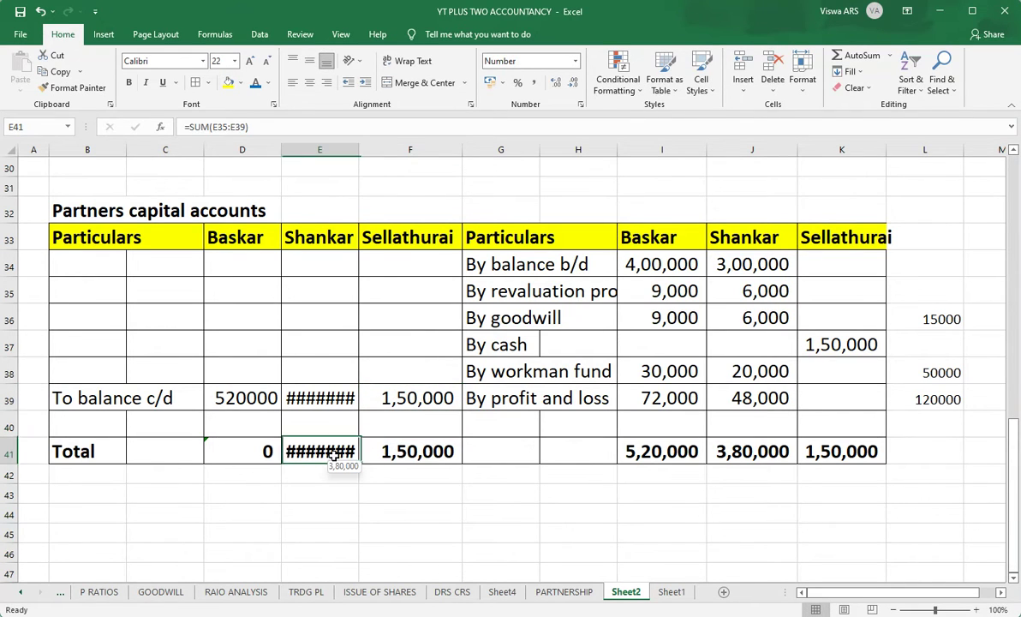
key(ctrl+c)
click(260, 446)
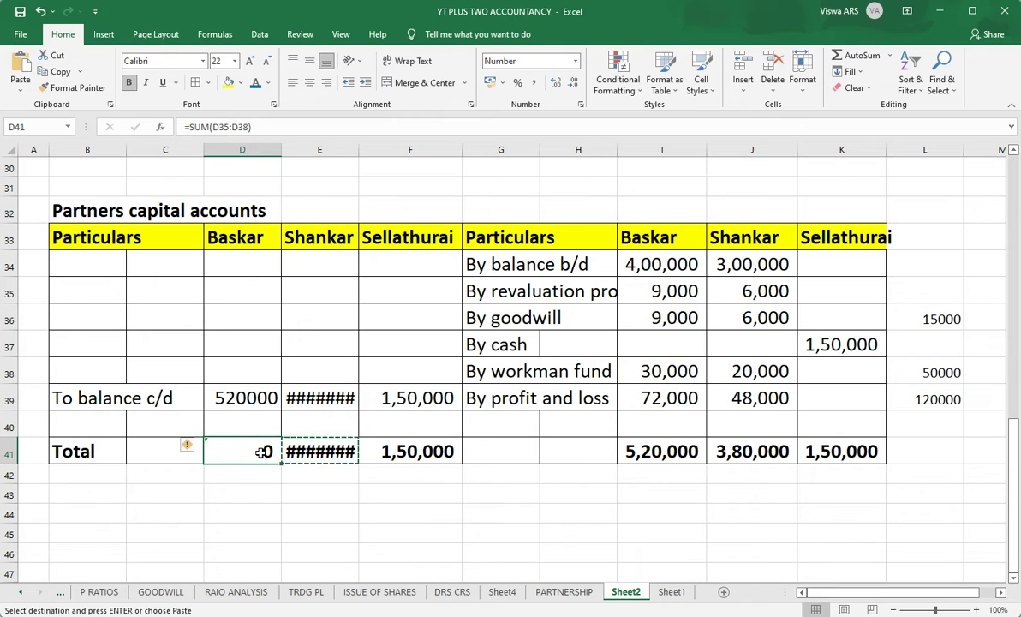
key(ctrl+v)
key(Escape)
Widen columns D and E so their balances and totals fit
click(323, 494)
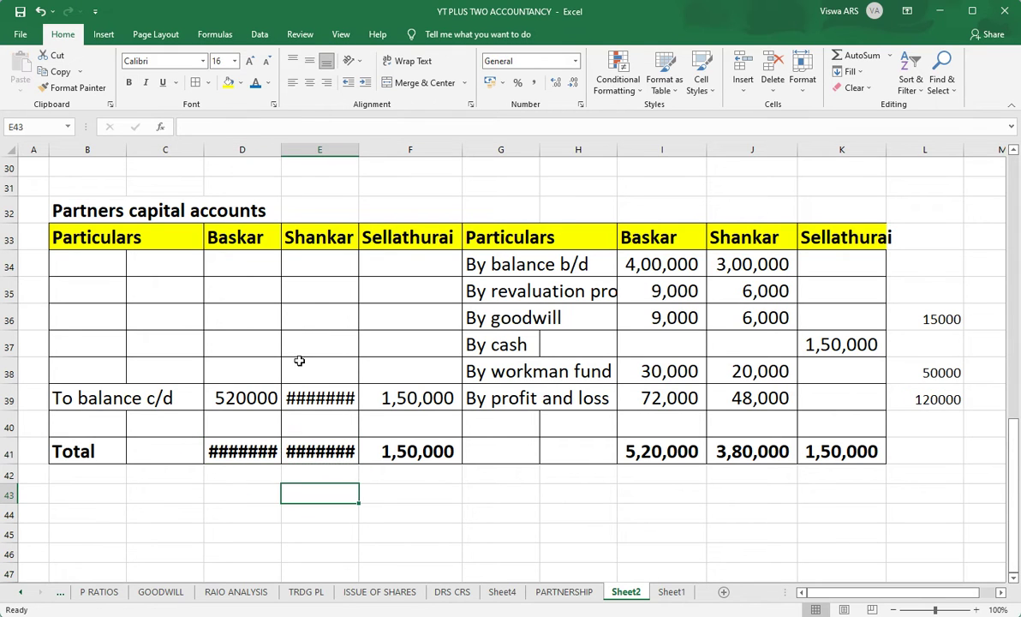
drag(281, 150, 297, 150)
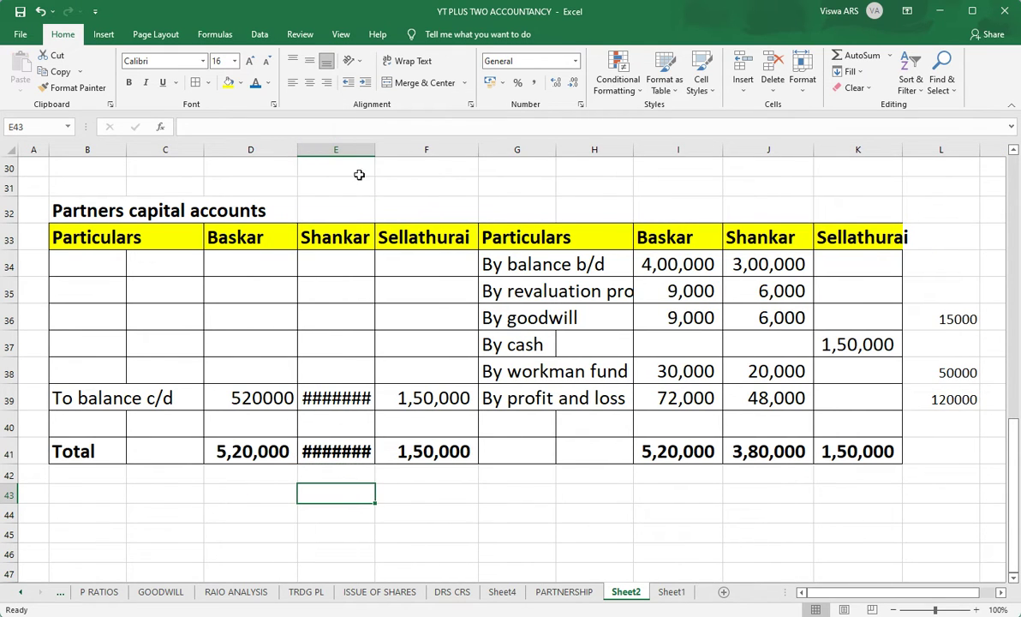
drag(374, 150, 388, 150)
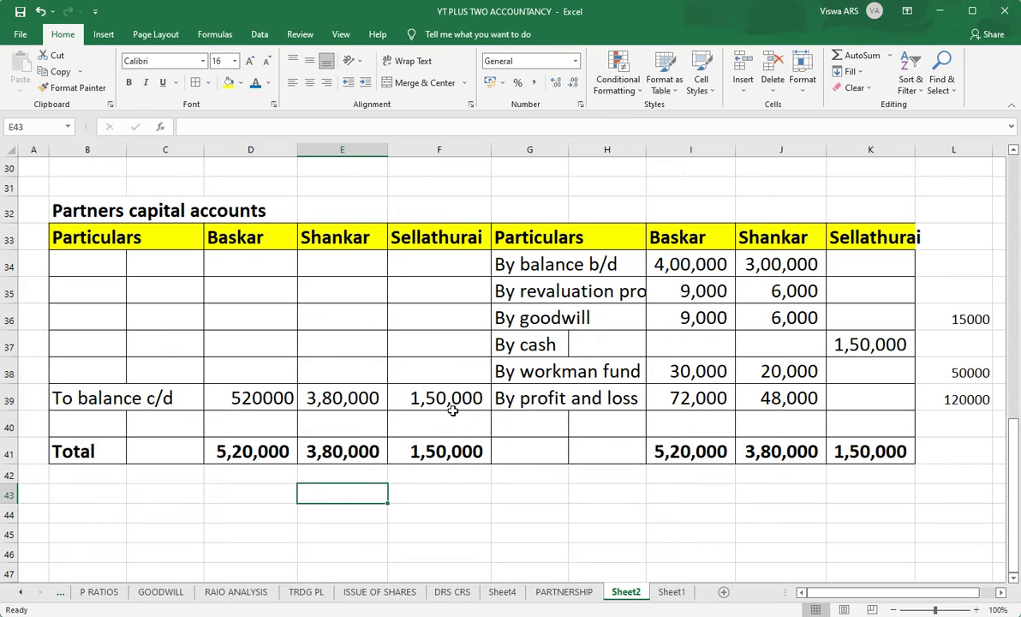
Go back to the admission terms at the start of the sheet and select the goodwill term in B12
click(455, 421)
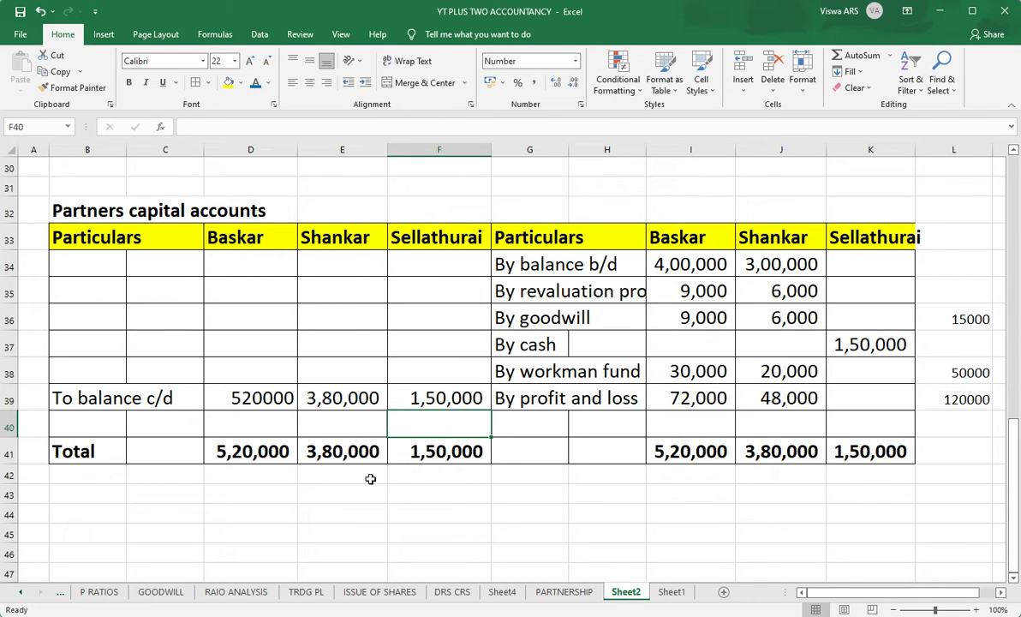
scroll(370, 479, up, 2)
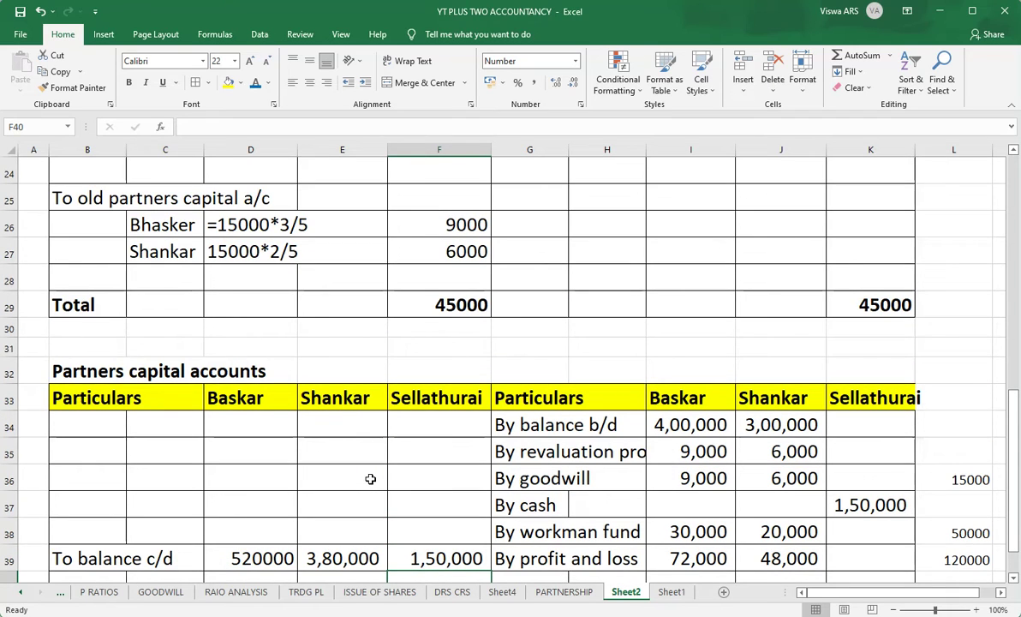
scroll(370, 479, up, 2)
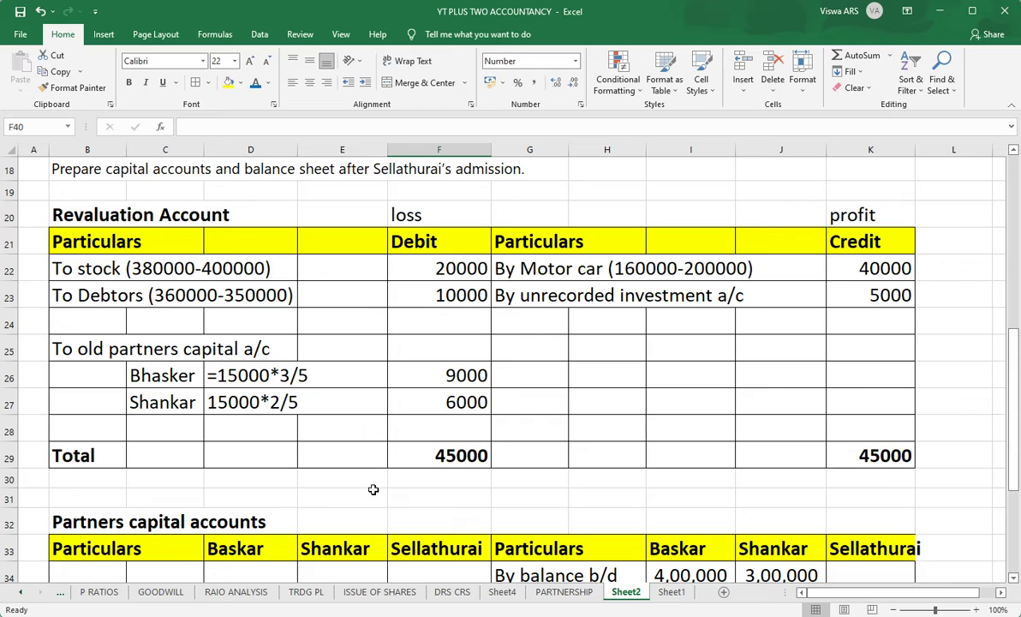
scroll(373, 489, up, 6)
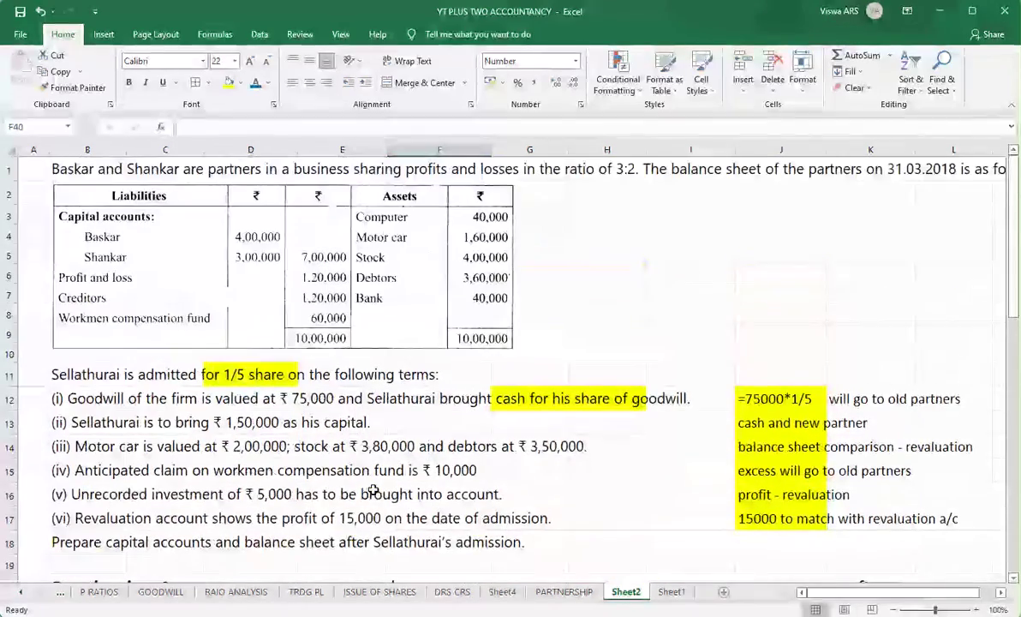
click(112, 400)
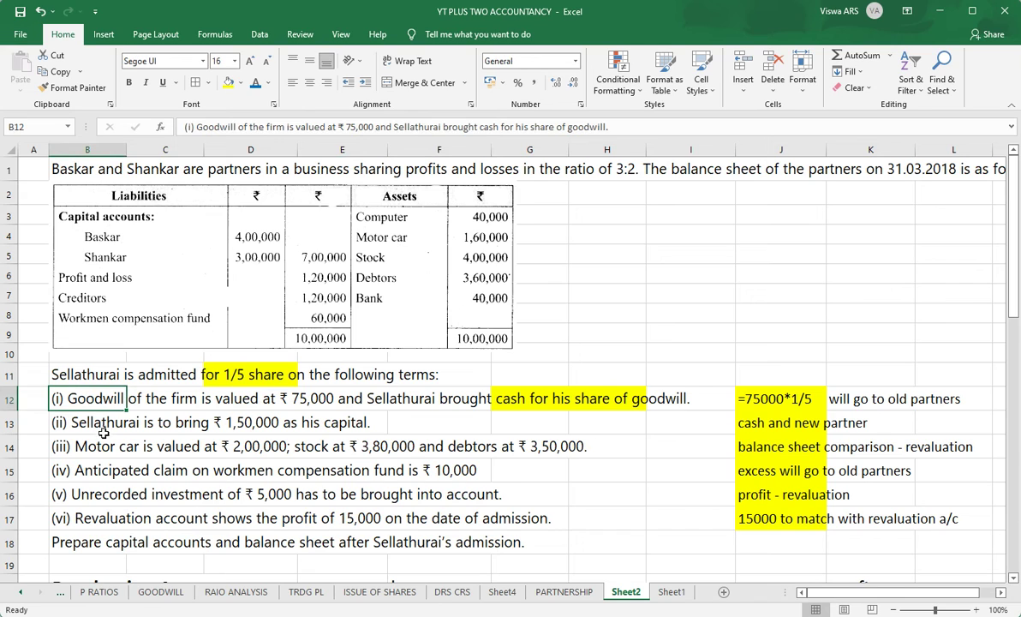